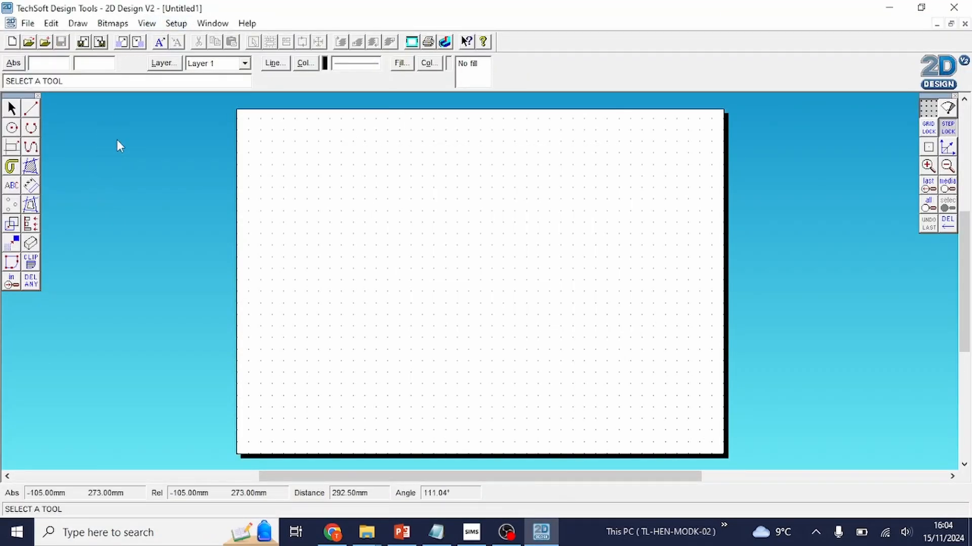
Step: Draw a diagonal line across the page from about (100, 258) to (182, 101) mm, and undo it
left_click(31, 112)
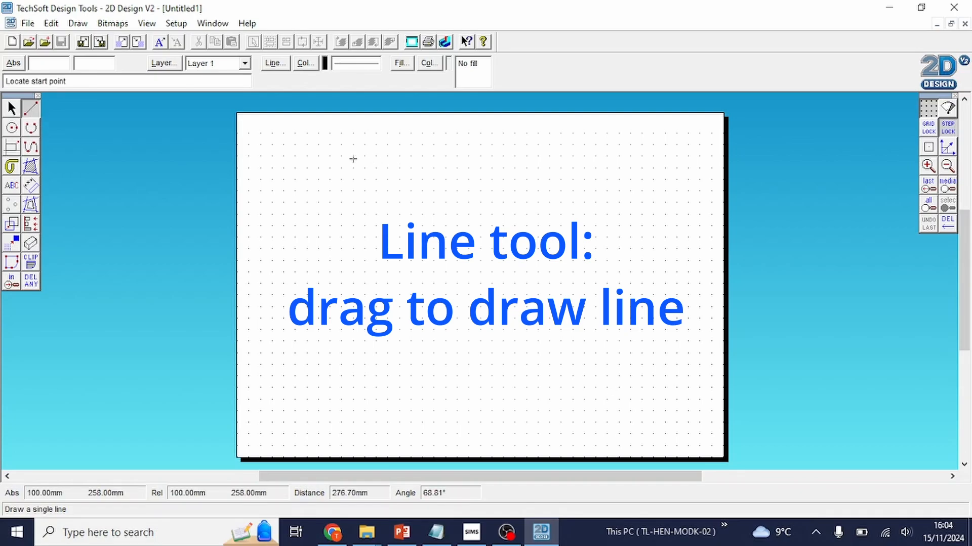
left_click_drag(353, 159, 447, 340)
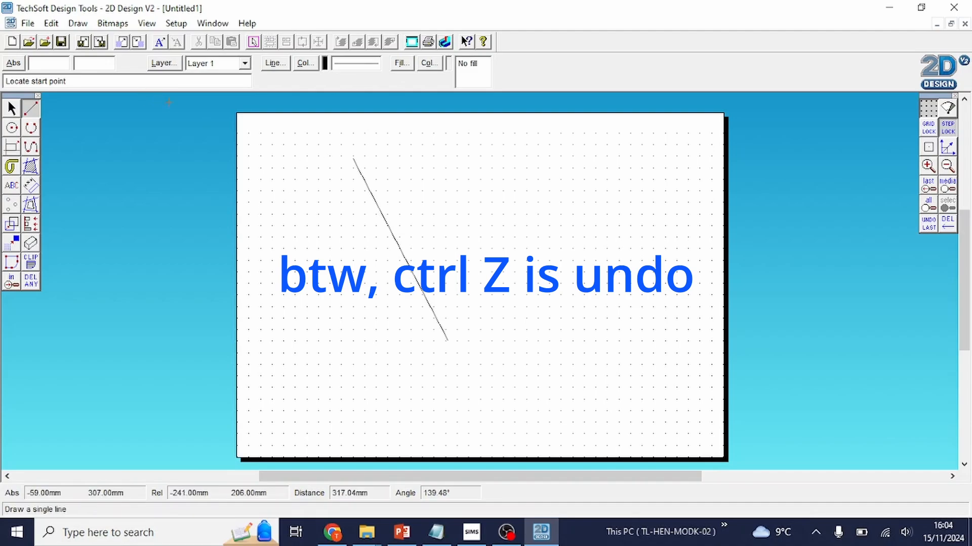
key("ctrl+z")
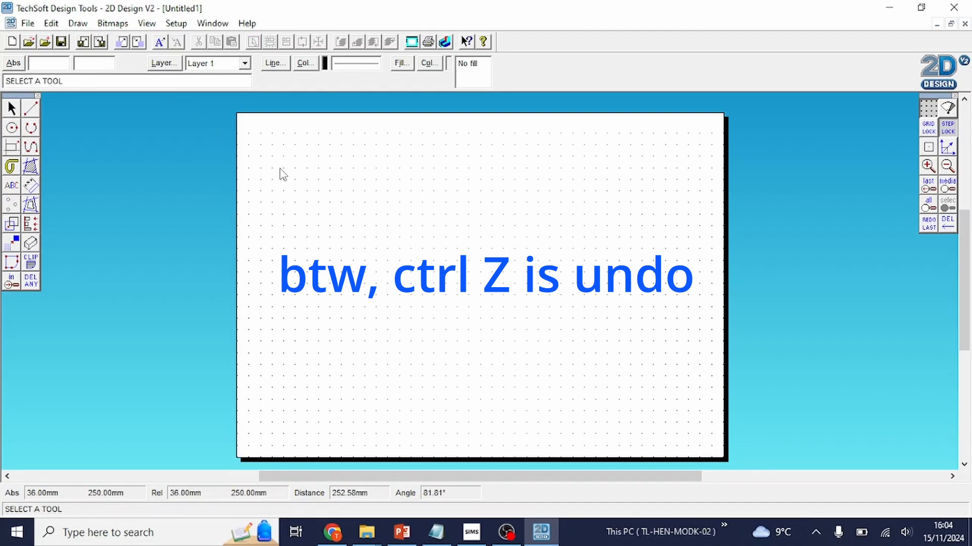
Step: Draw a diagonal line by placing its start at about (74, 252) and end at about (231, 133) mm, and undo it
left_click(31, 108)
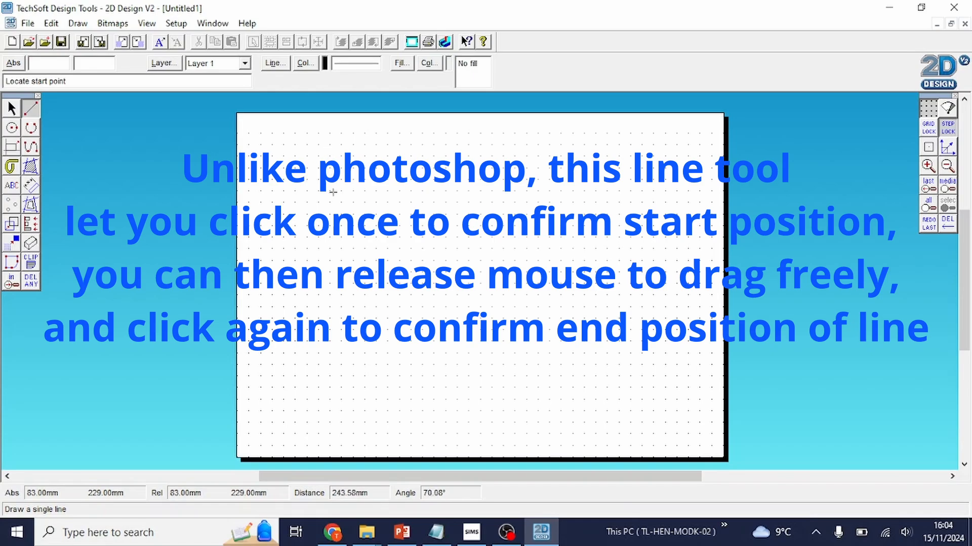
left_click(323, 166)
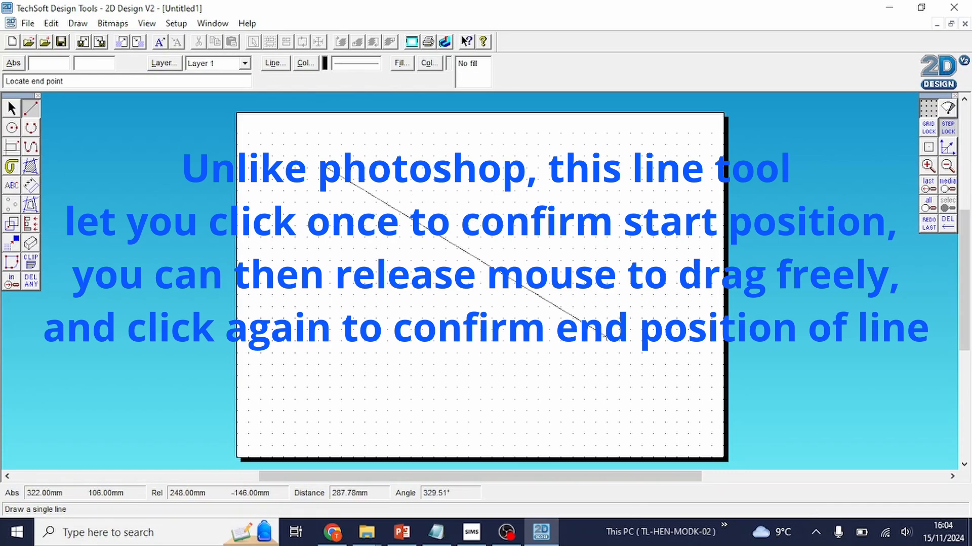
left_click(505, 304)
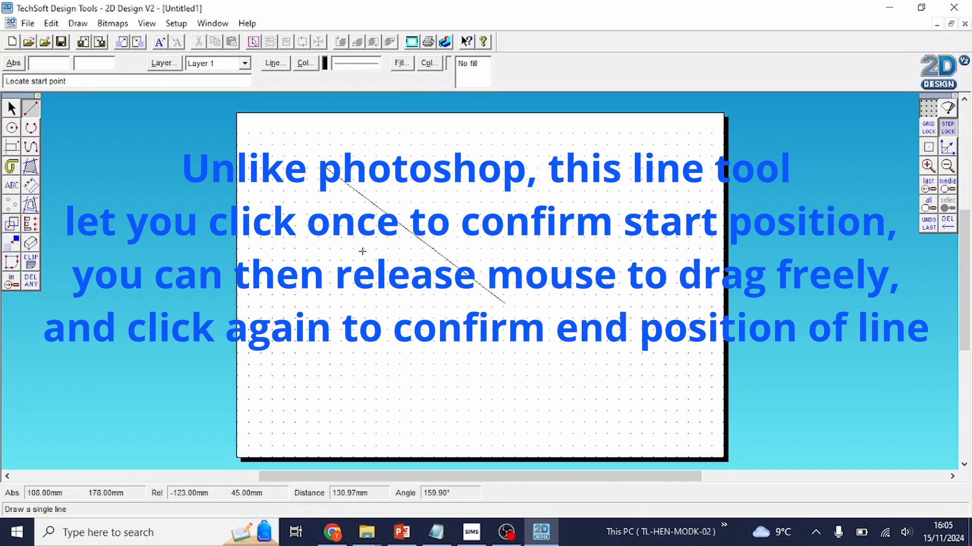
key("Escape")
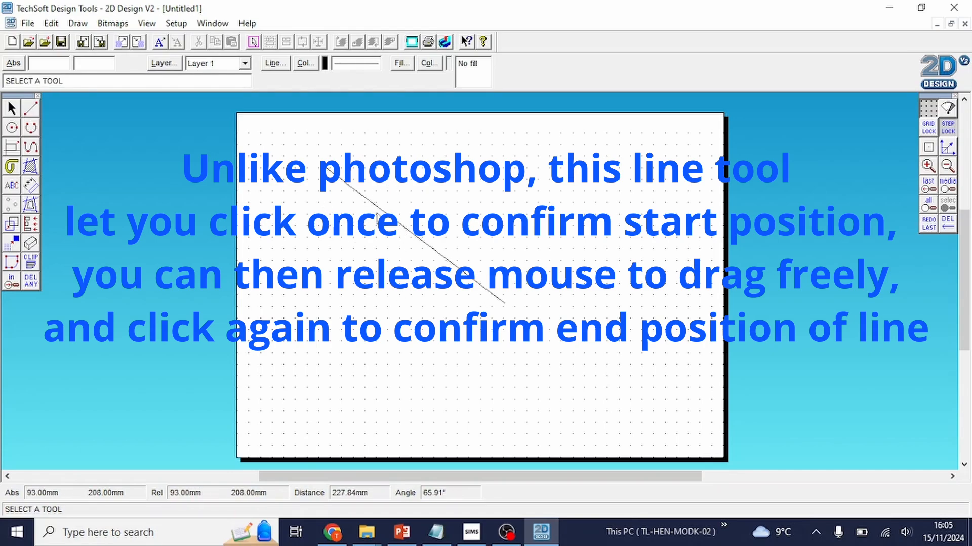
key("ctrl+z")
Step: Draw another diagonal line from about (105, 226) to (245, 75) mm, and undo it
left_click(31, 107)
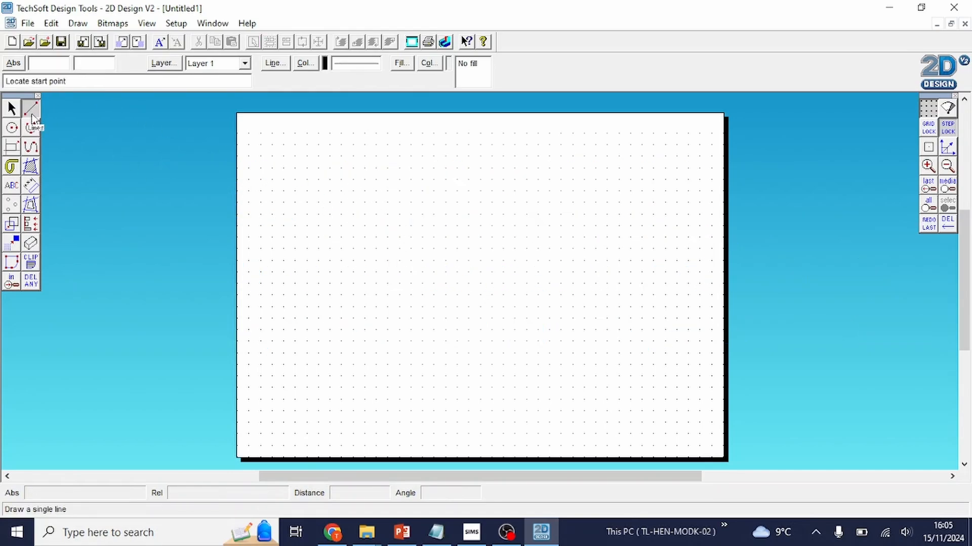
left_click(359, 196)
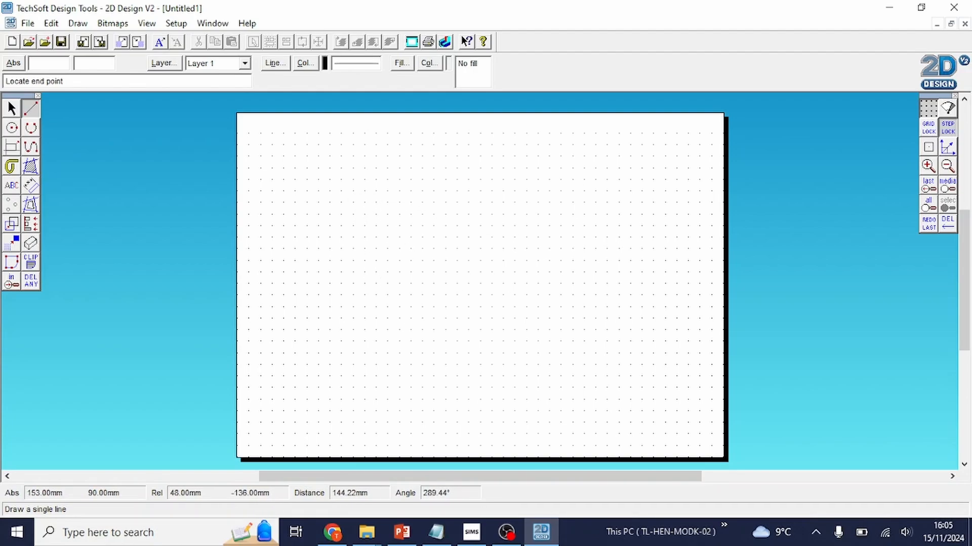
left_click(520, 370)
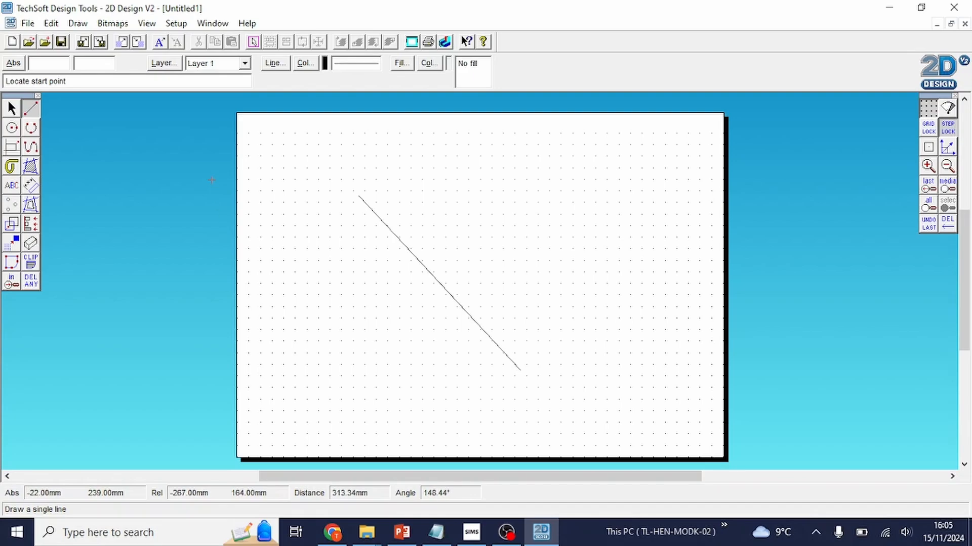
key("ctrl+z")
Step: Draw a line from the upper-left part of the page with its end point at relative coordinates 100, -100
left_click(31, 109)
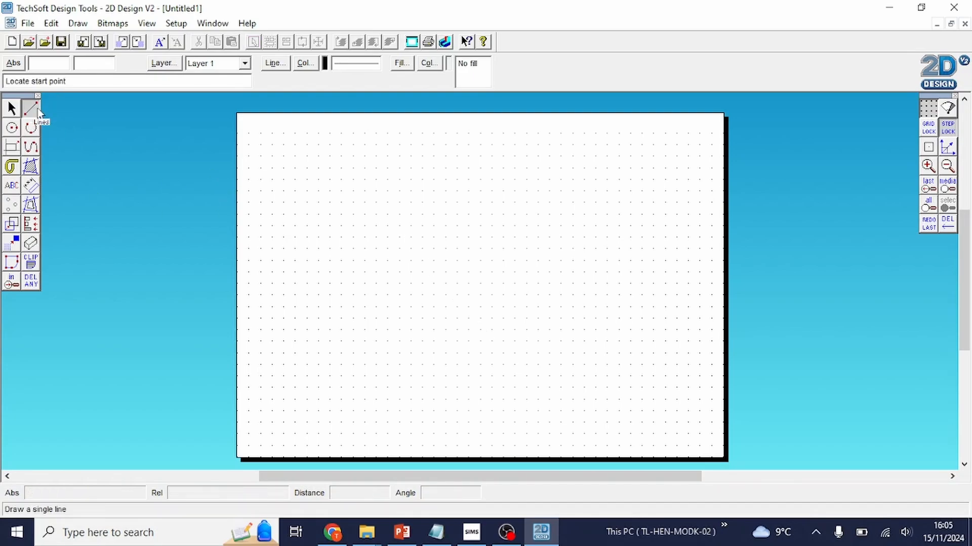
left_click(302, 174)
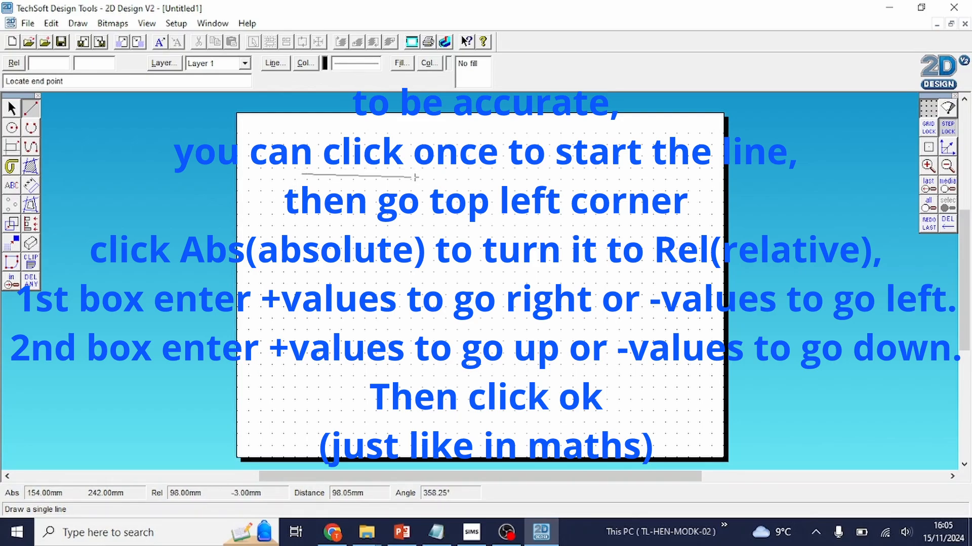
left_click(48, 63)
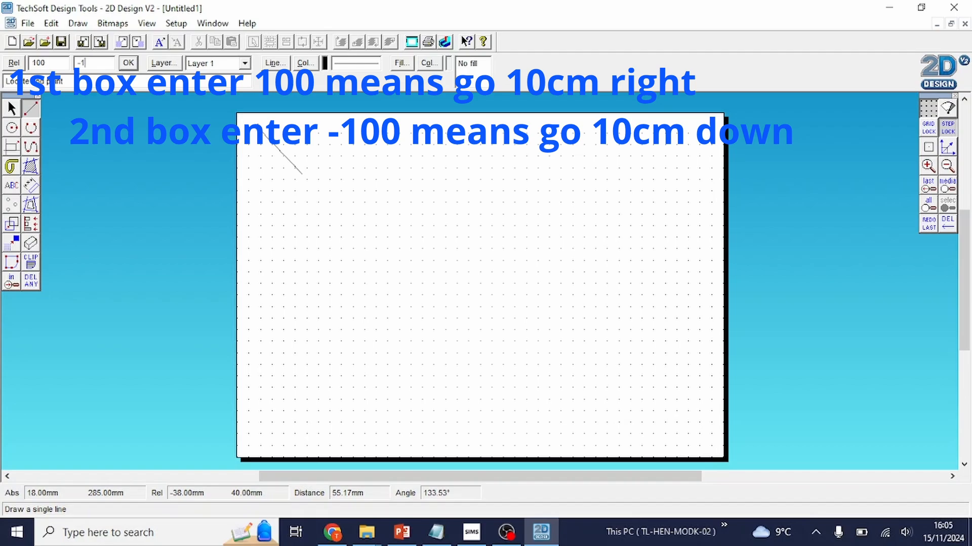
key("Return")
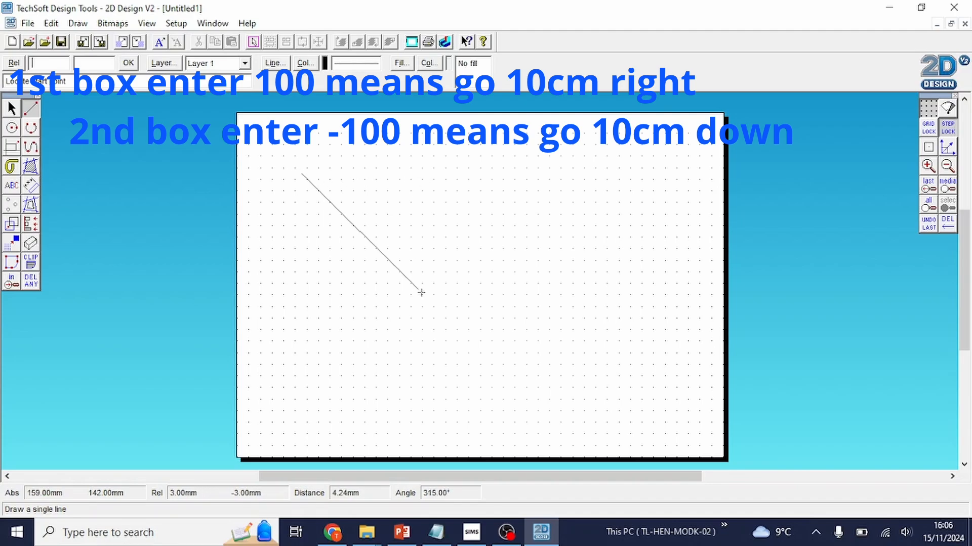
Step: Draw a horizontal line near the top of the diagonal line, with its end point at relative coordinates -100, 0
left_click(435, 177)
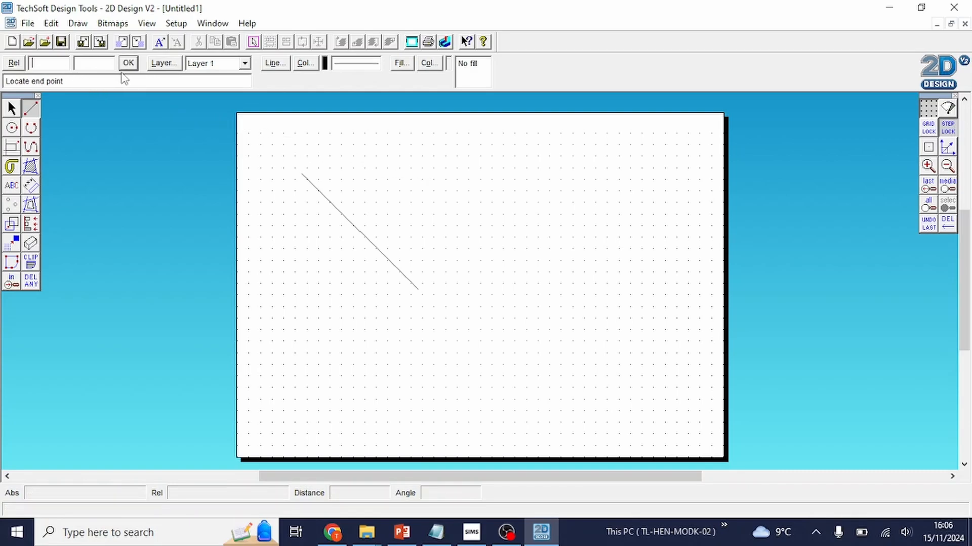
type("-100")
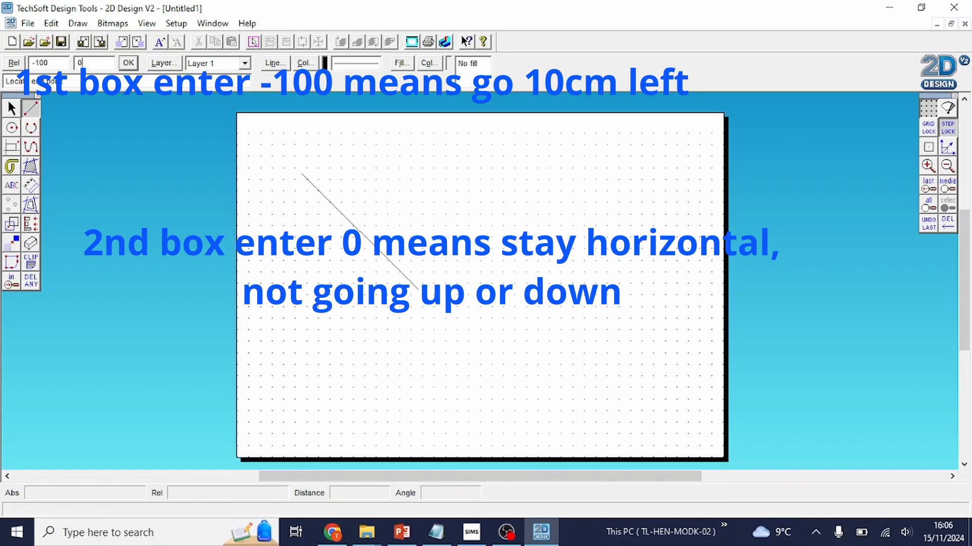
key("Return")
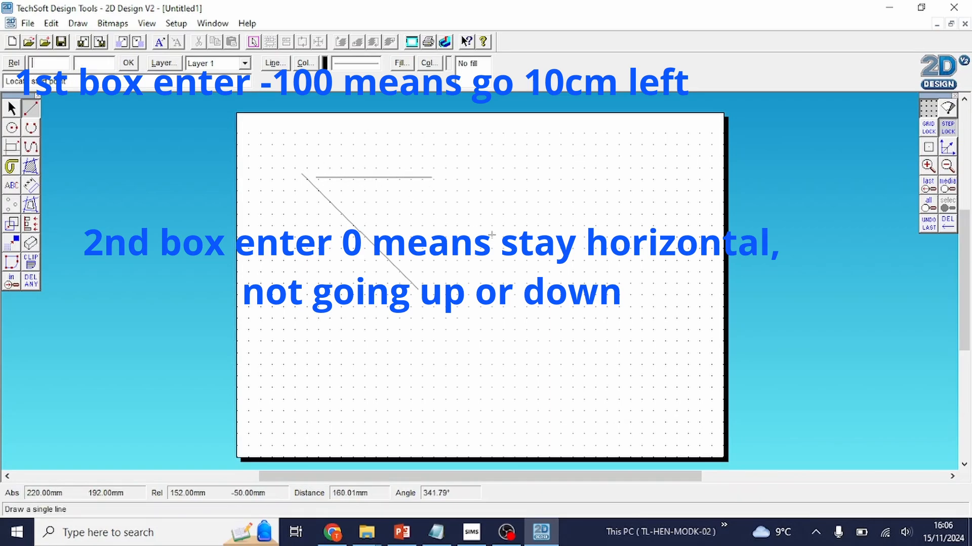
Step: Draw a line in the page's upper right with a relative end point of 100, 50, and add two short diagonal lines below it
left_click(486, 191)
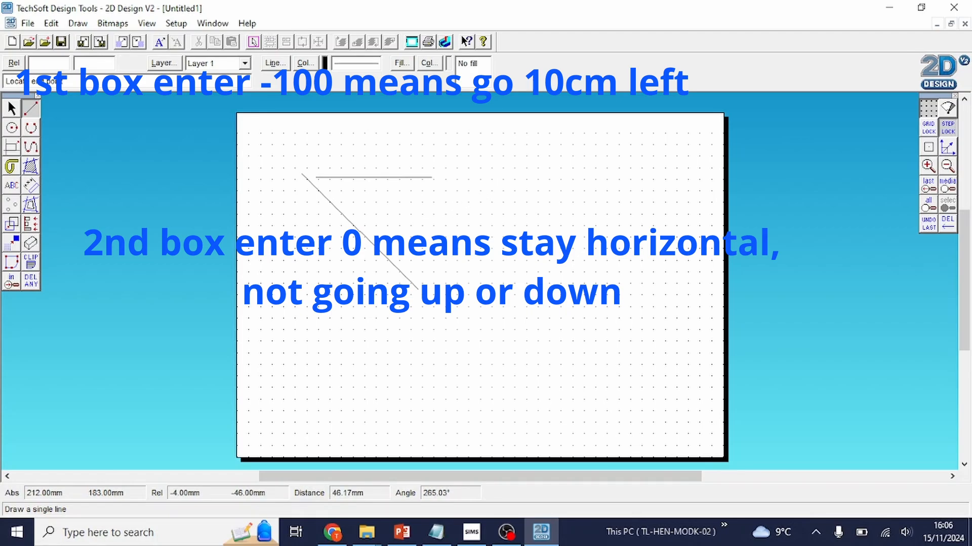
left_click(52, 66)
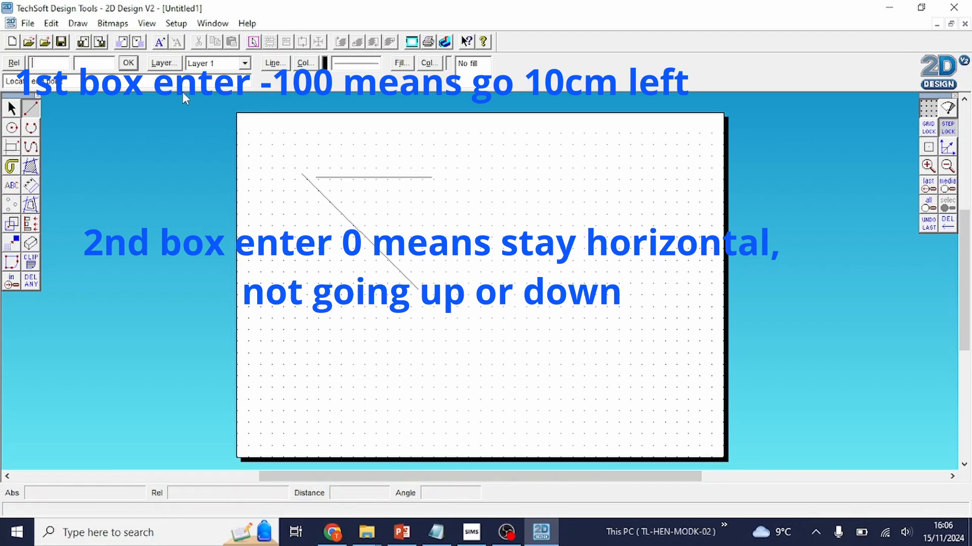
type("100")
key("Tab")
type("5")
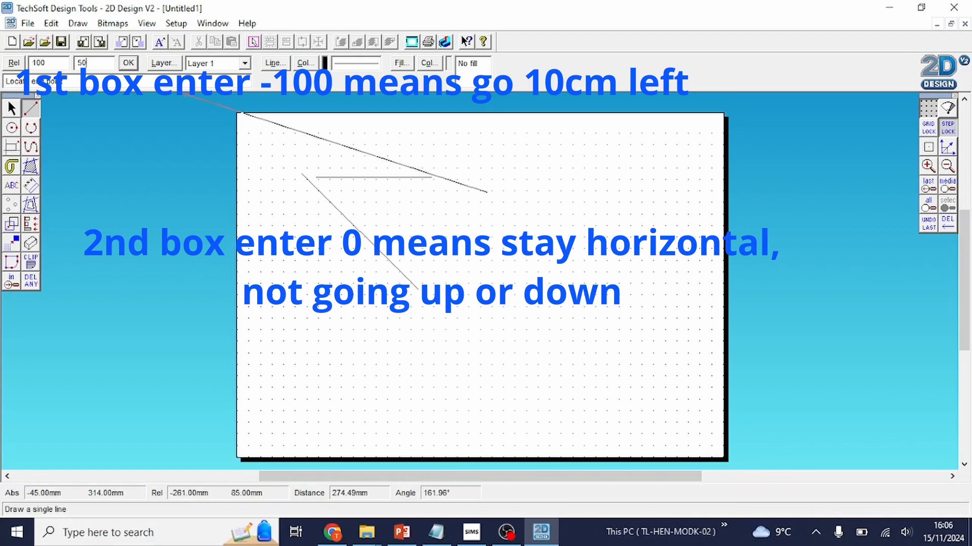
key("Return")
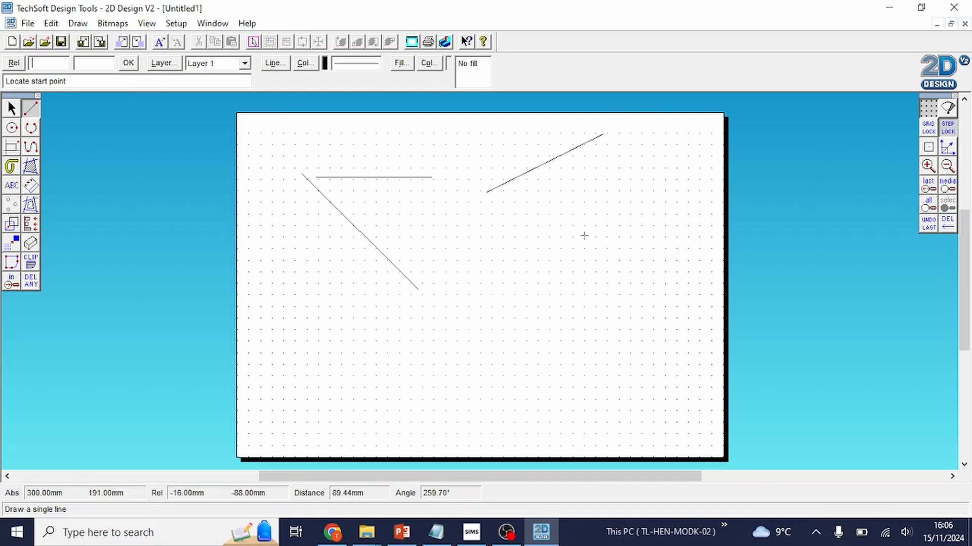
left_click(493, 288)
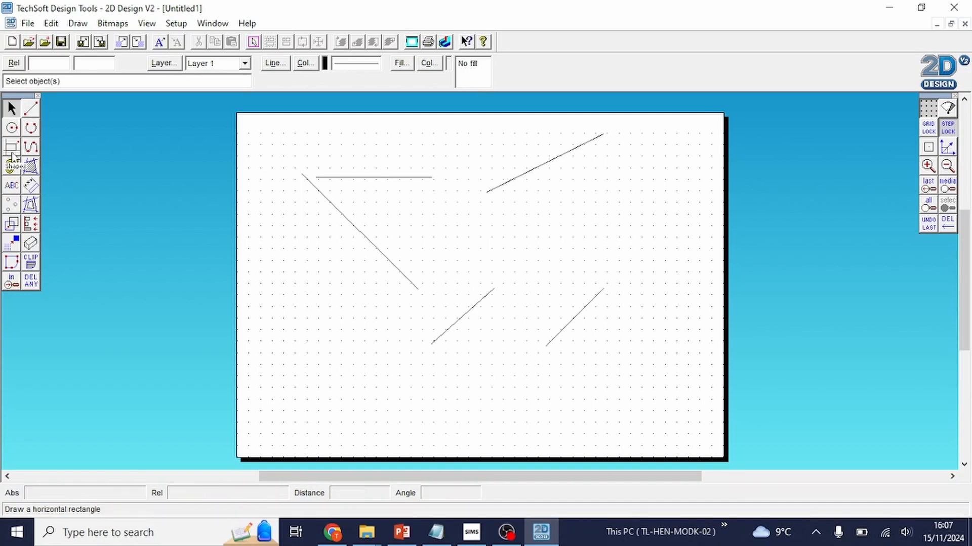
Step: Draw a rectangle 200 mm wide and about 30 mm high across the lower end of the long diagonal line
left_click(11, 146)
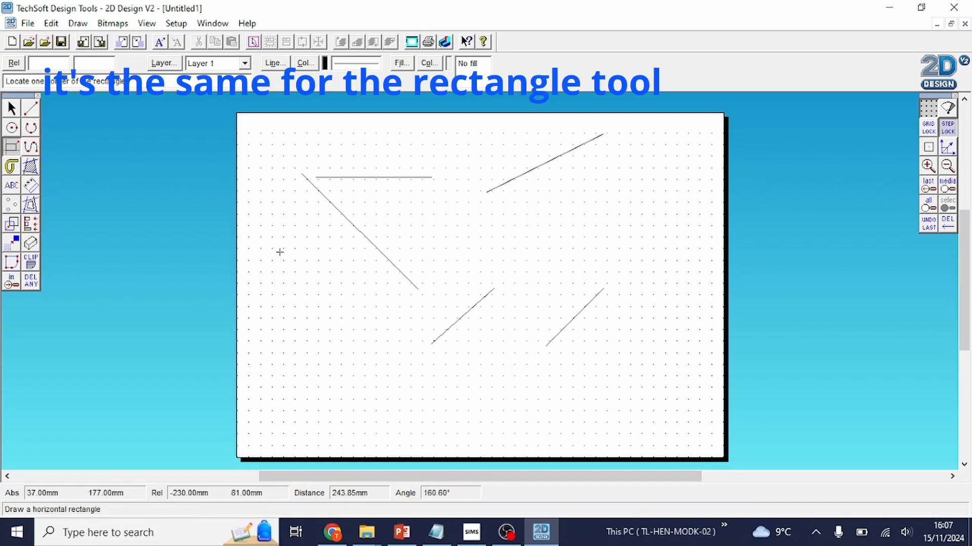
left_click(282, 258)
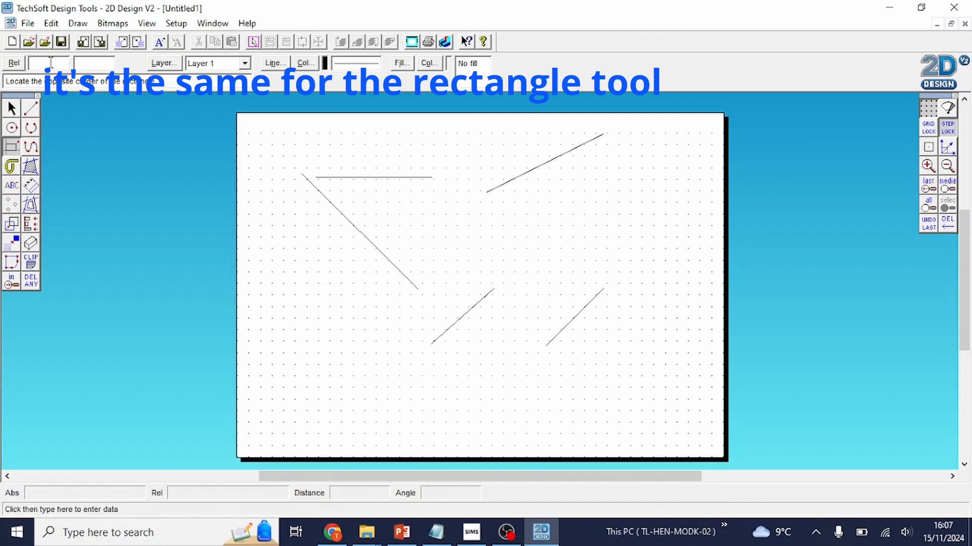
left_click(48, 60)
type("200")
key("Return")
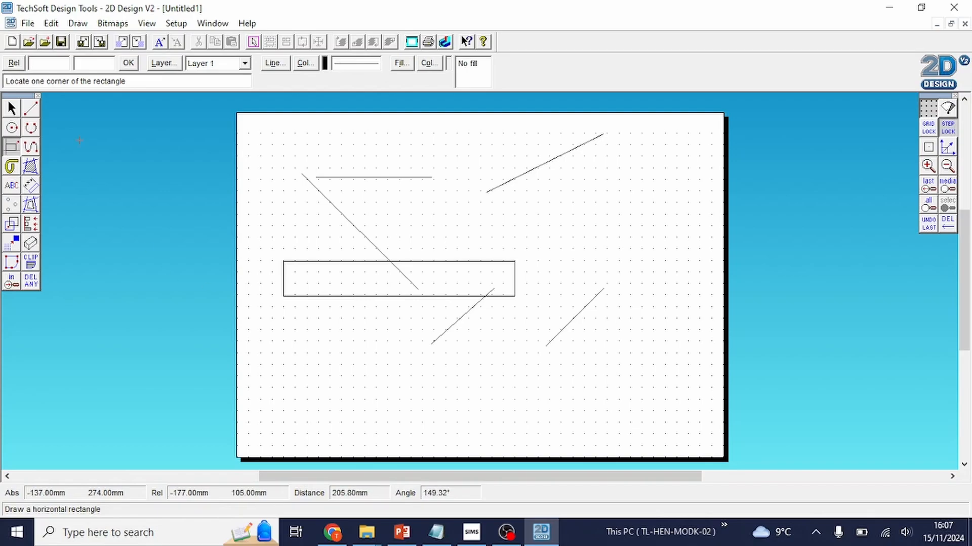
left_click(12, 127)
left_click(424, 191)
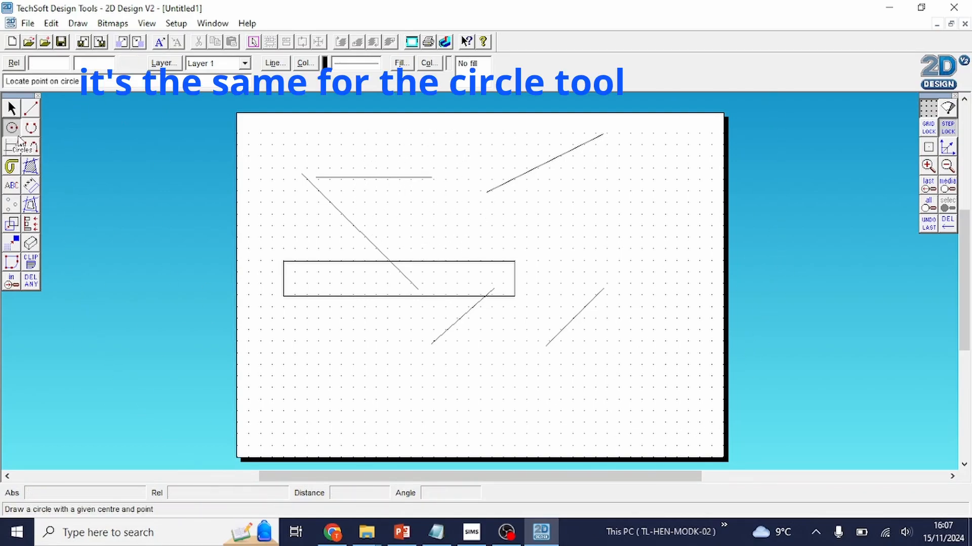
left_click(12, 108)
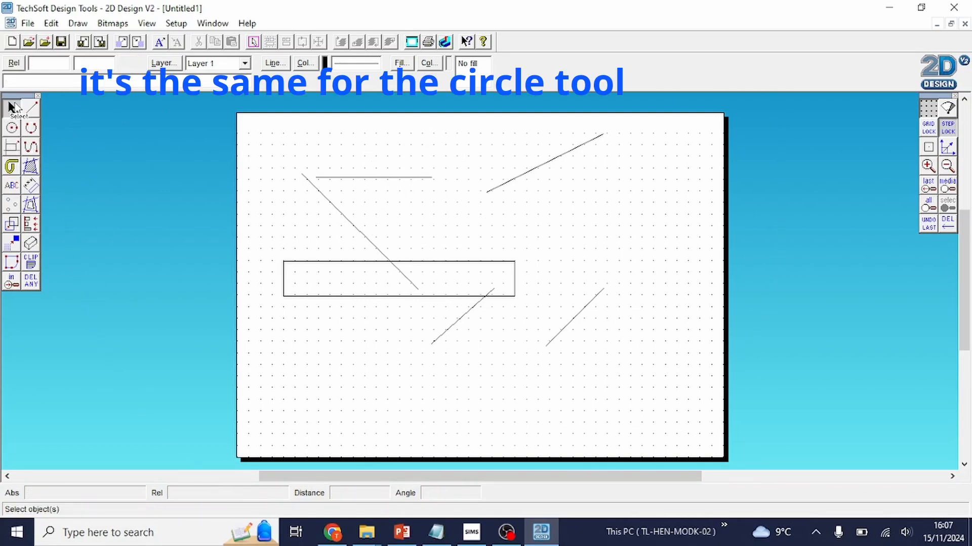
left_click(31, 280)
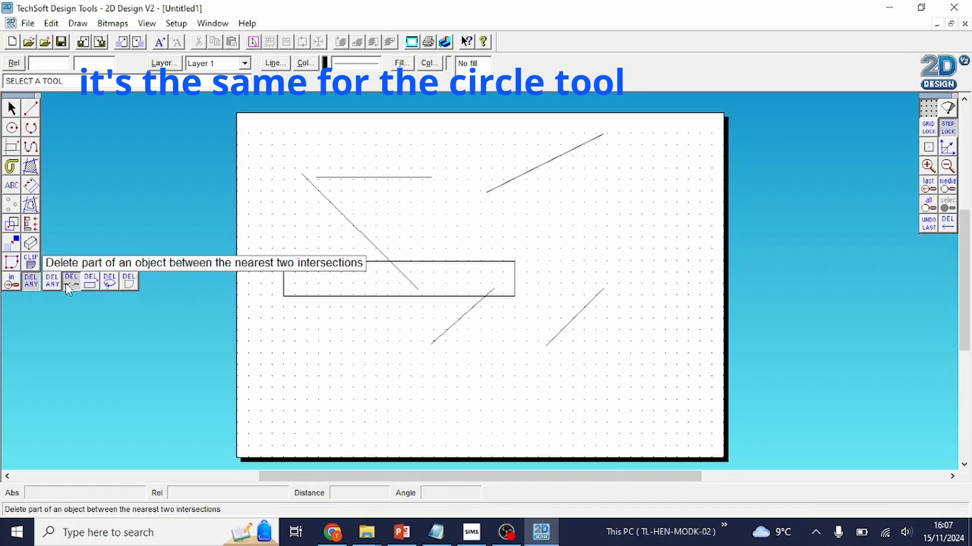
left_click(54, 284)
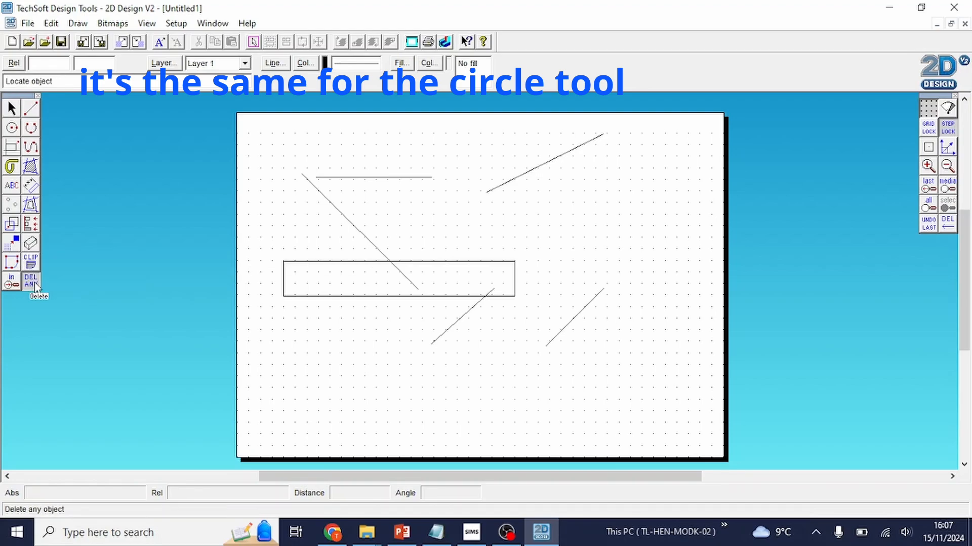
Step: Switch from Step Lock to Grid Lock so that drawn points snap to the grid, and leave the delete tool
left_click(929, 132)
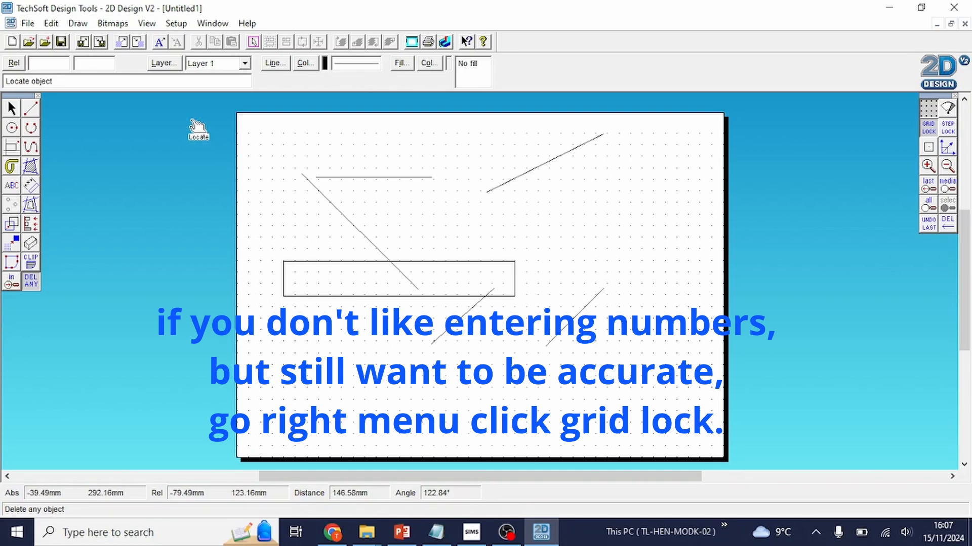
left_click(12, 108)
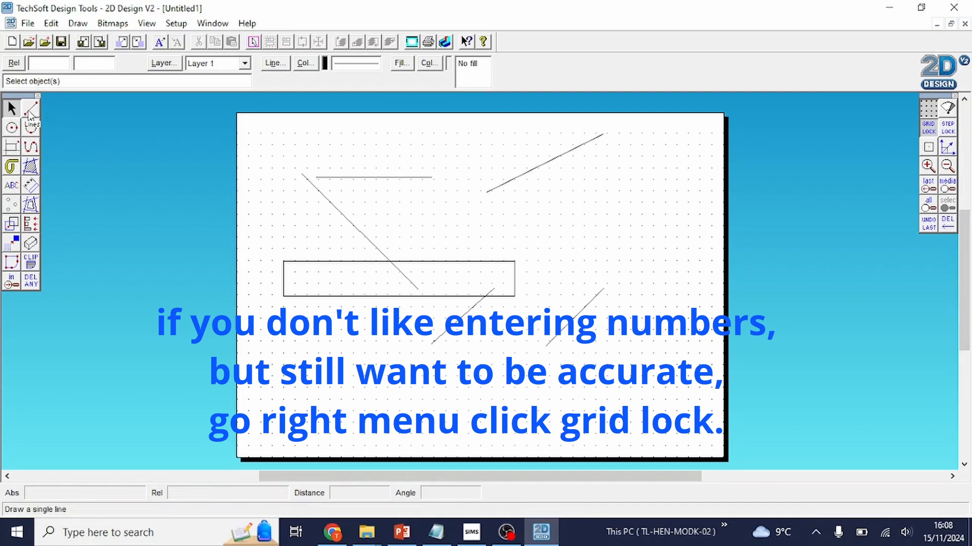
Step: Draw a 100 mm horizontal line between grid points in the middle of the page, above the wide rectangle
left_click(11, 282)
left_click(464, 175)
left_click(561, 249)
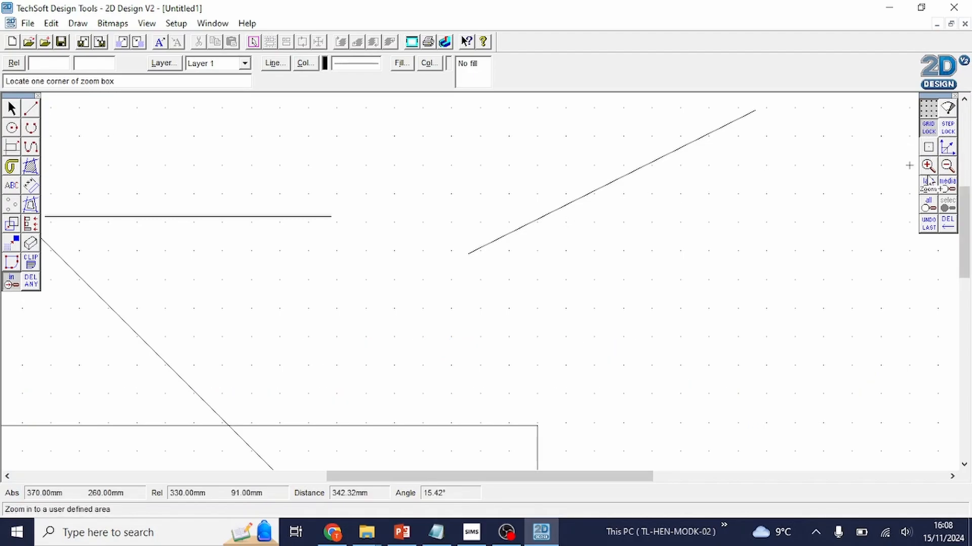
left_click(45, 61)
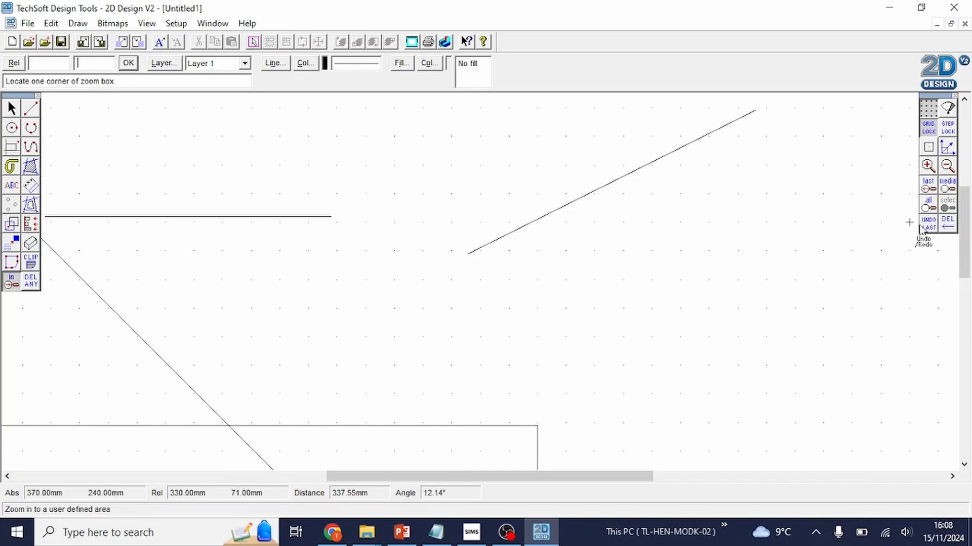
left_click(928, 205)
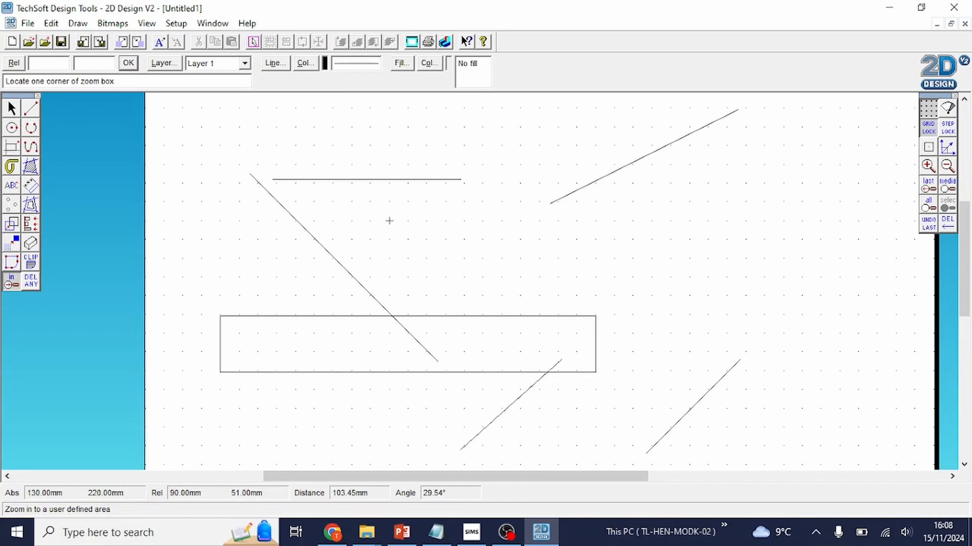
left_click(31, 108)
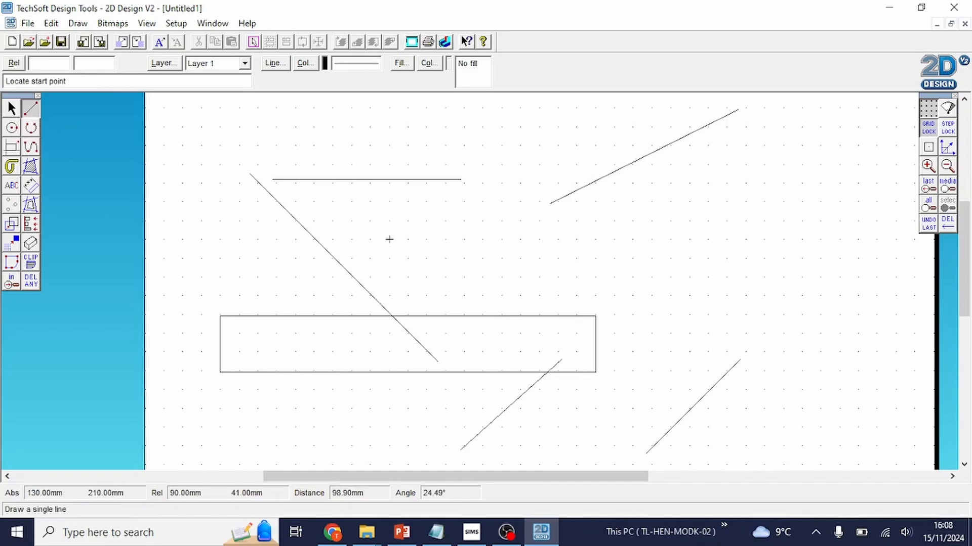
left_click(389, 239)
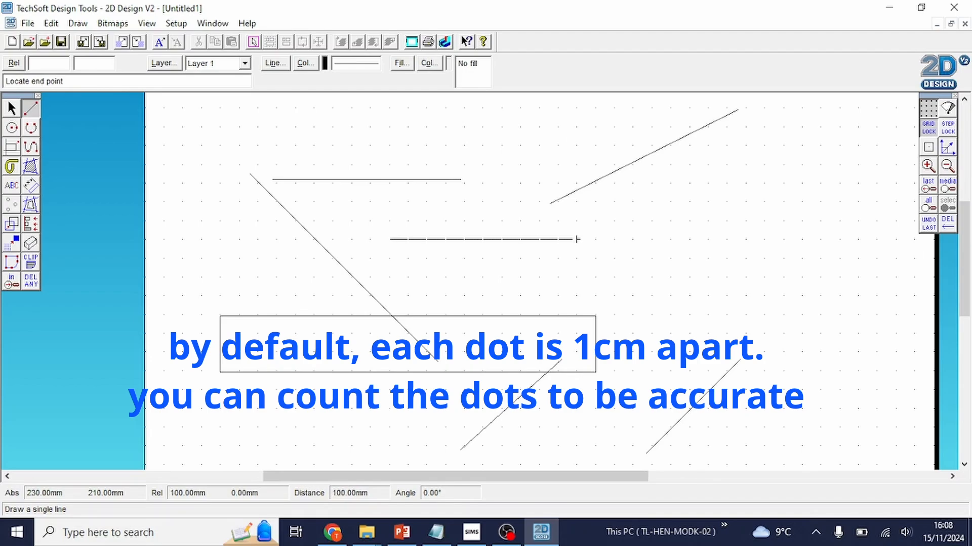
left_click(577, 239)
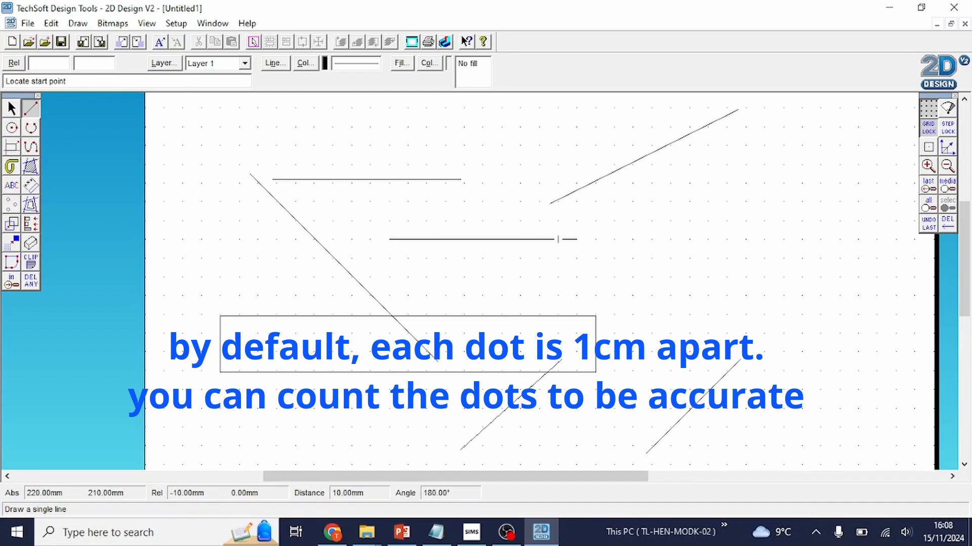
Step: Draw a 120 mm horizontal line 10 mm below the 100 mm line, and a 50 mm vertical line to their right
left_click(389, 259)
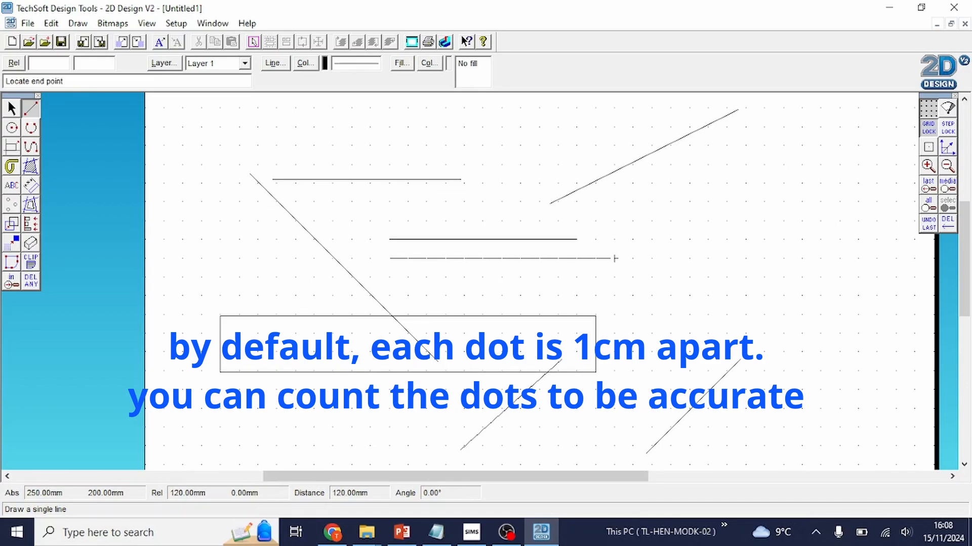
left_click(689, 221)
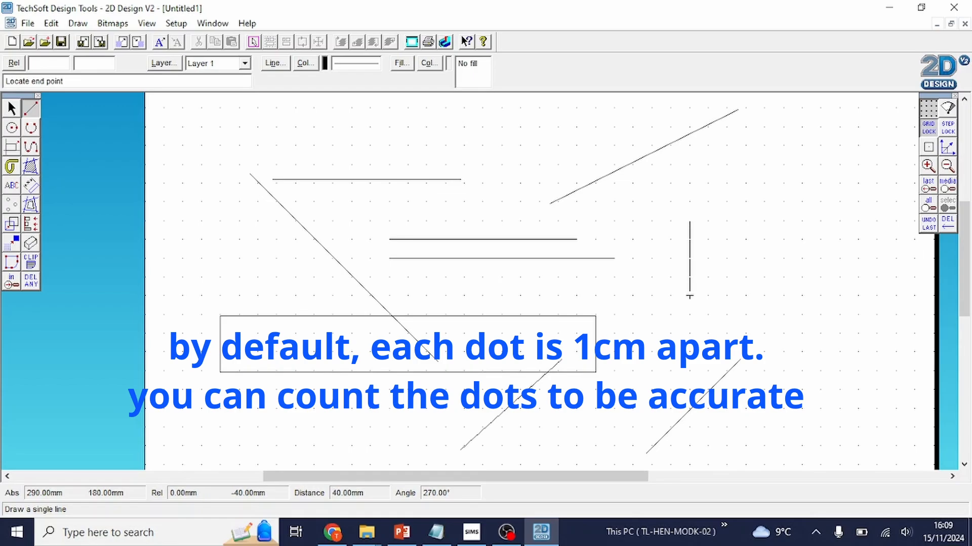
left_click(689, 316)
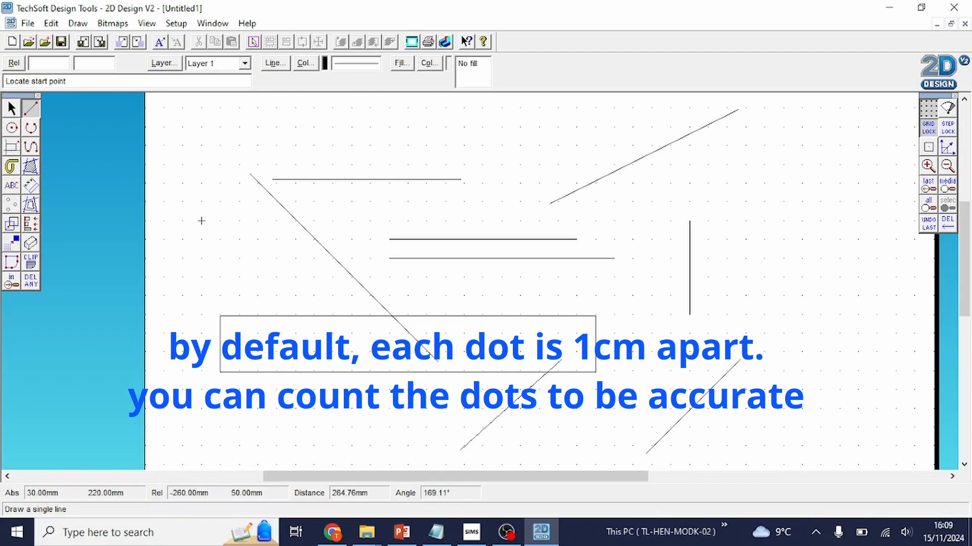
left_click(389, 202)
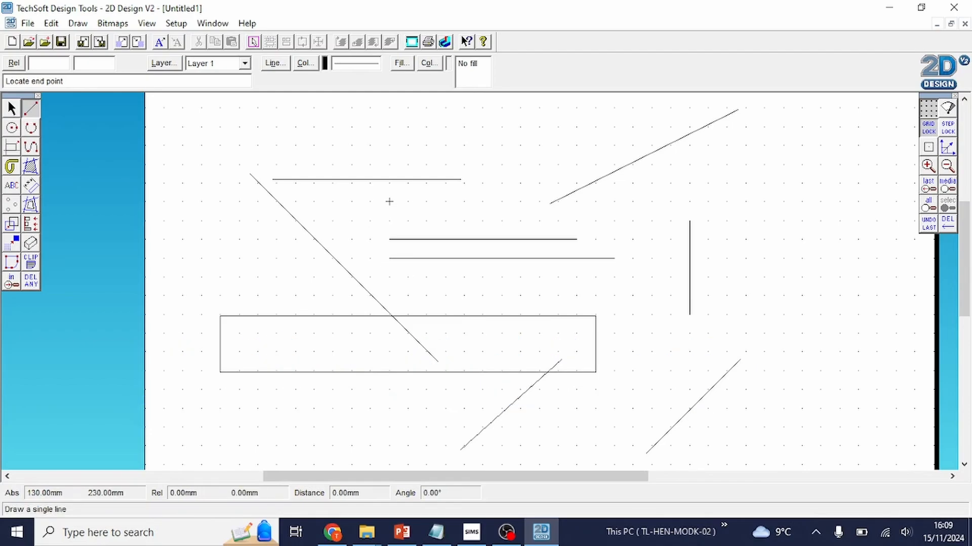
left_click(11, 108)
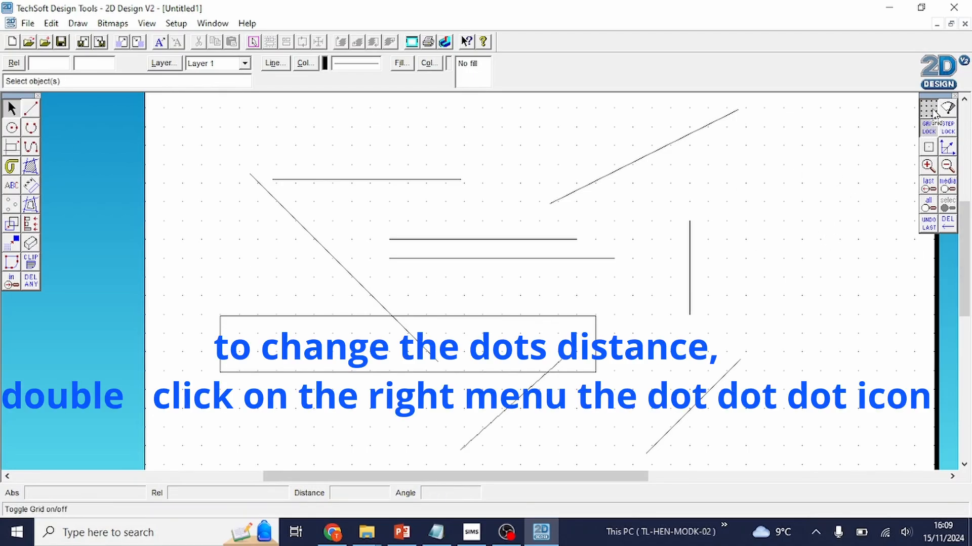
Step: Set the grid spacing to 5 mm in both X and Y
scroll(881, 139, "up", 3)
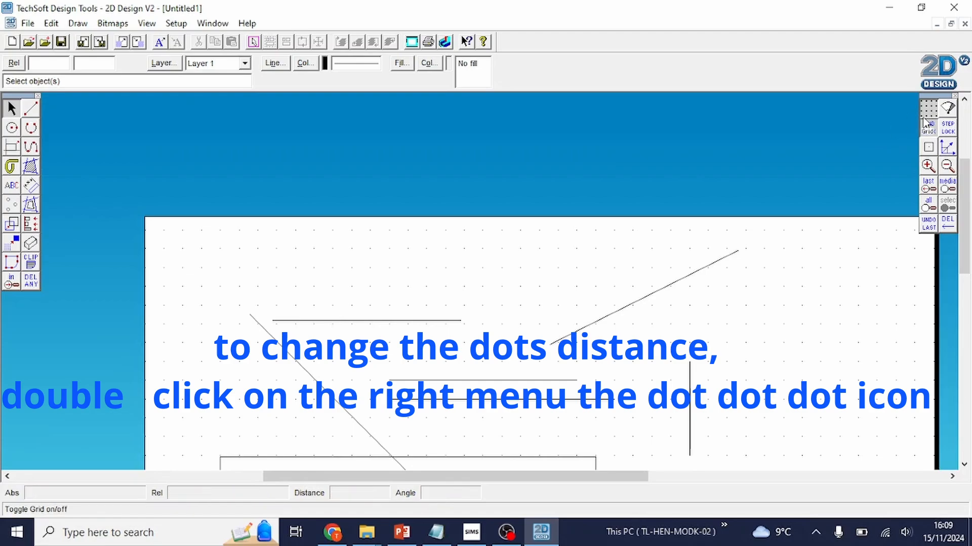
scroll(830, 152, "down", 3)
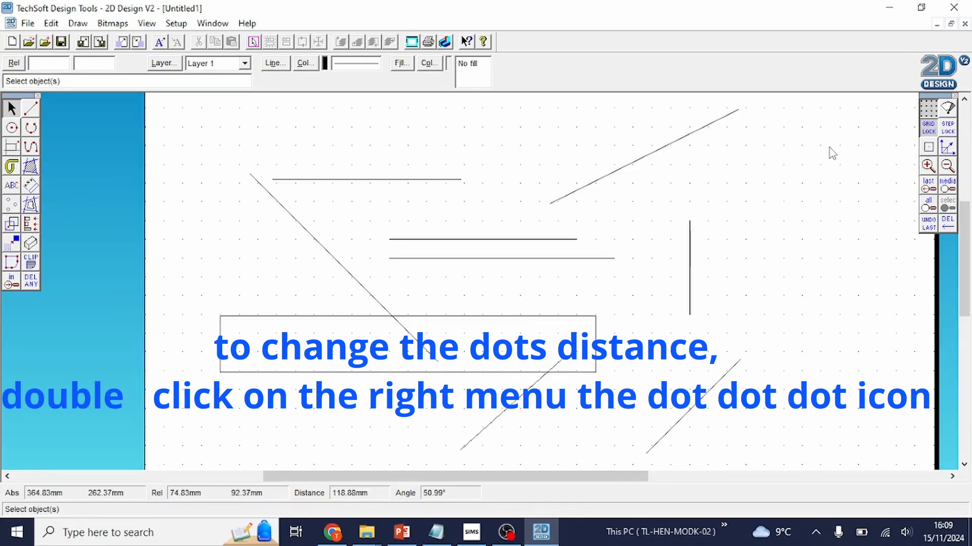
double_click(928, 112)
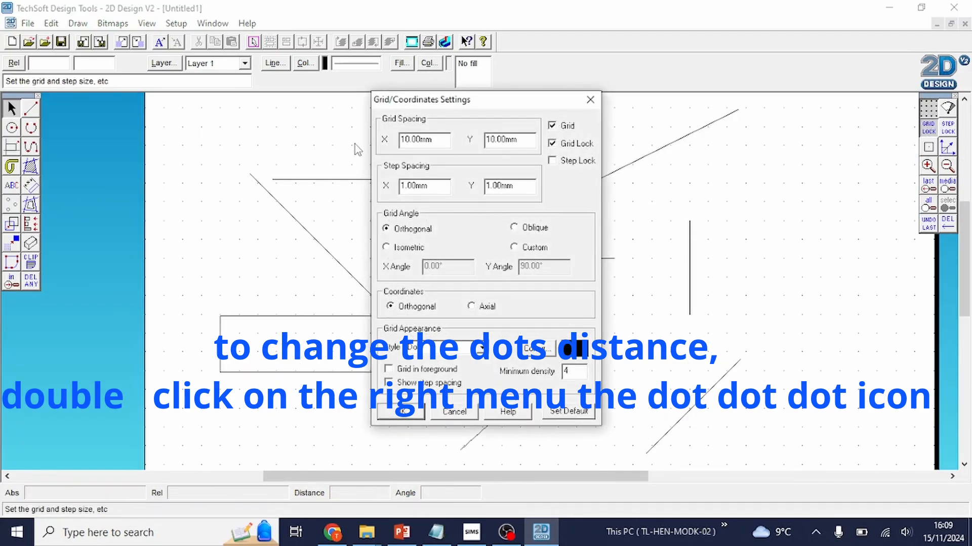
left_click_drag(449, 140, 352, 145)
key("Tab")
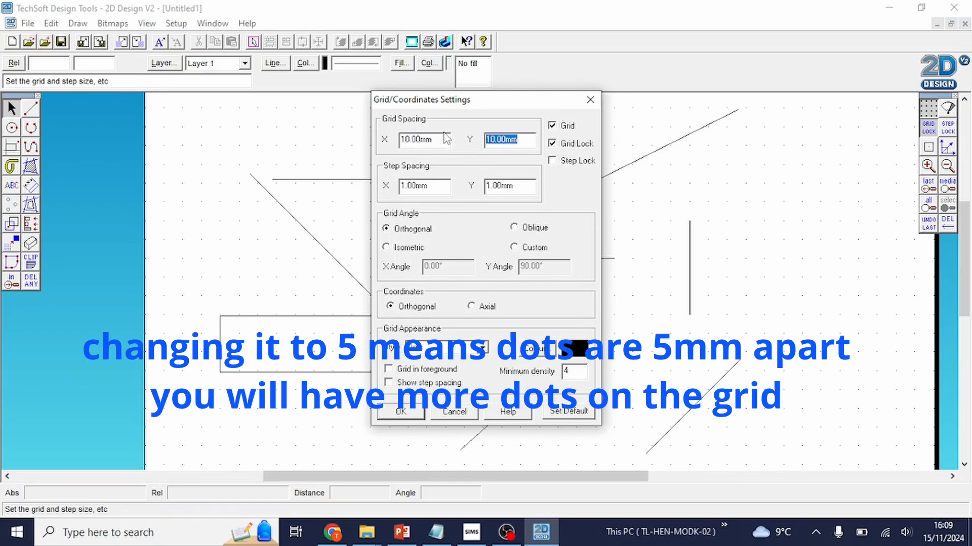
key("shift+Tab")
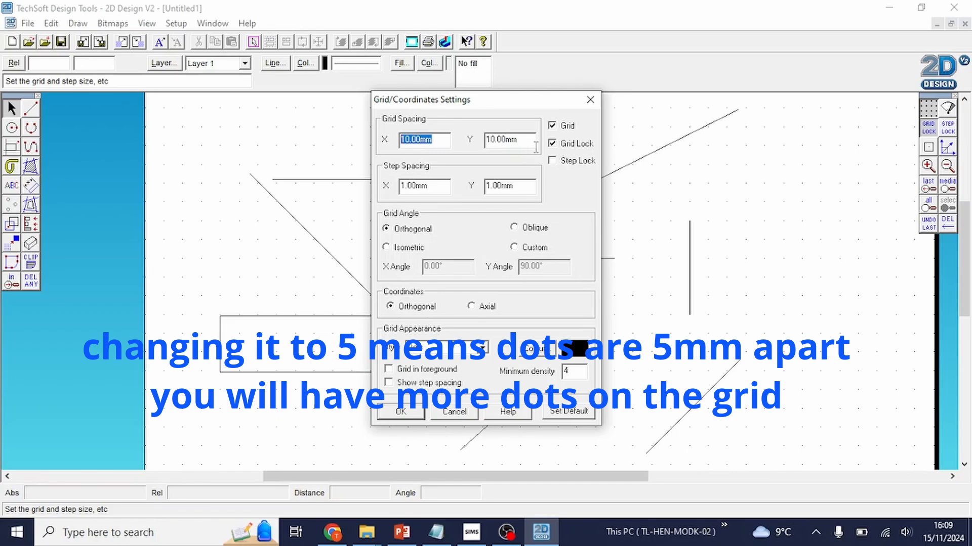
type("5")
key("Tab")
type("5")
left_click(408, 410)
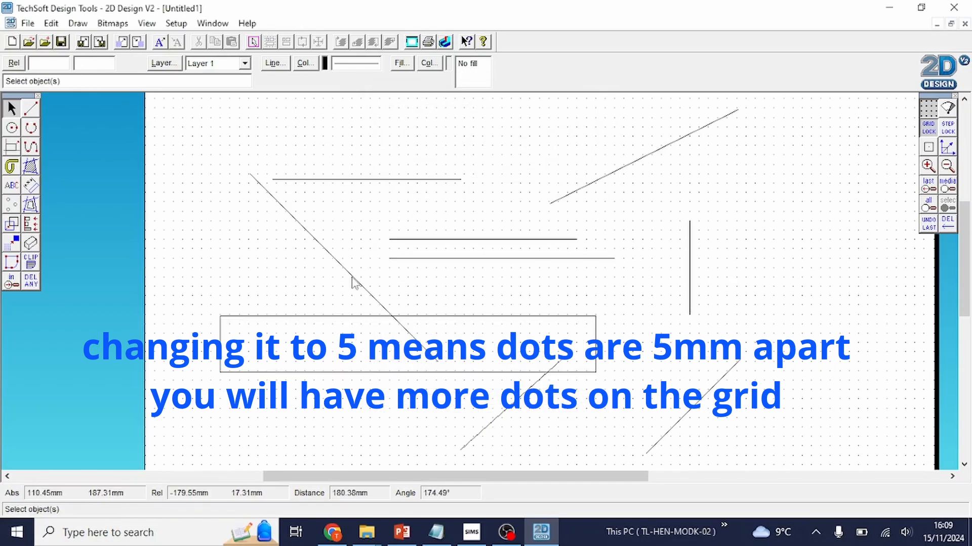
Step: Delete all the lines and the rectangle from the page
left_click(11, 281)
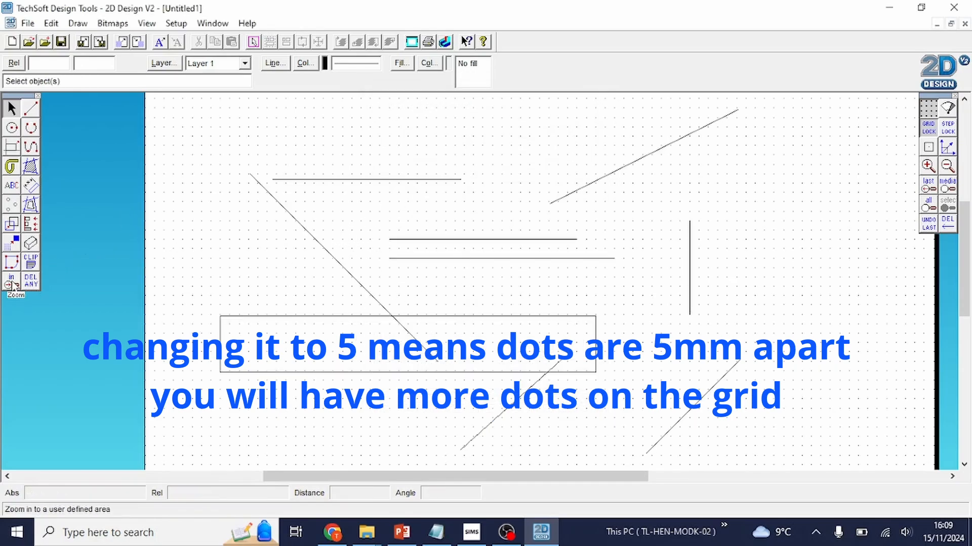
left_click(220, 192)
left_click(409, 305)
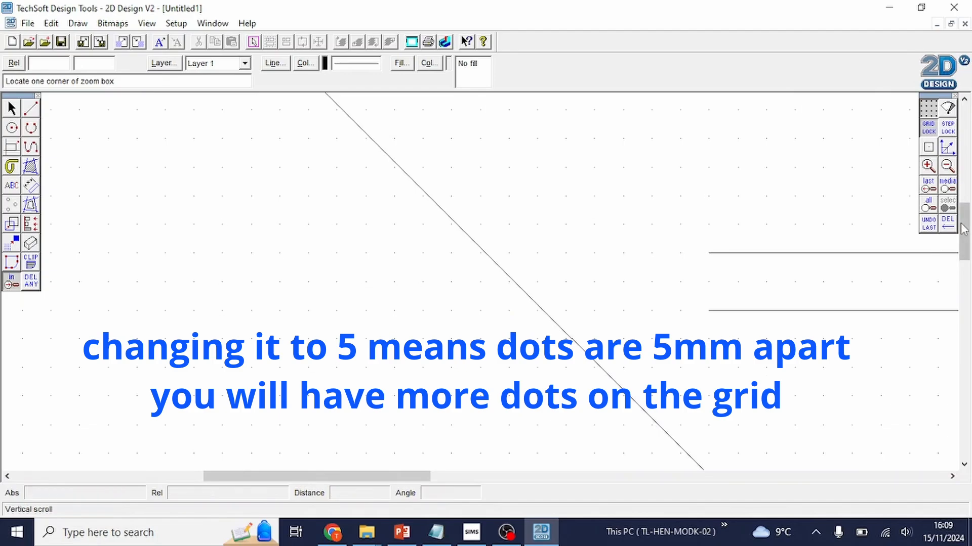
left_click(946, 185)
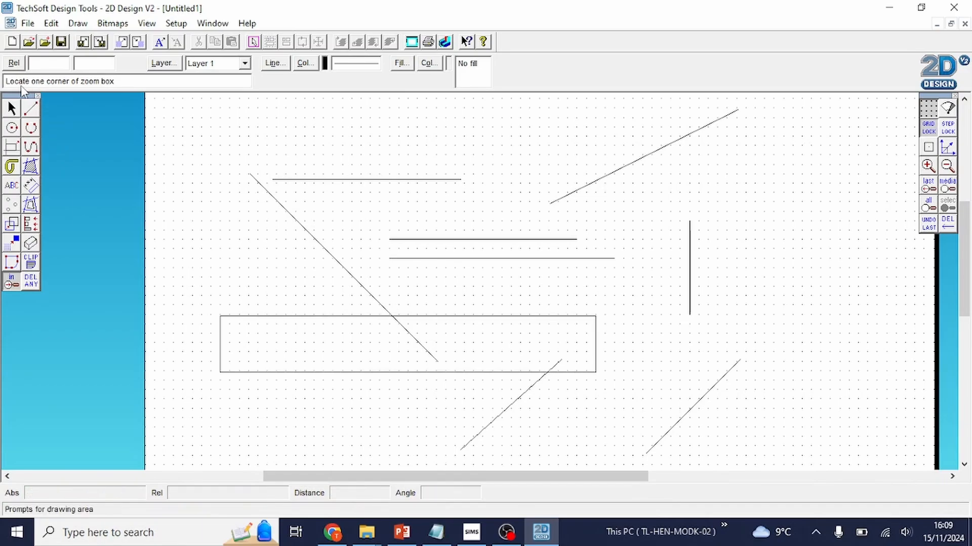
left_click(10, 106)
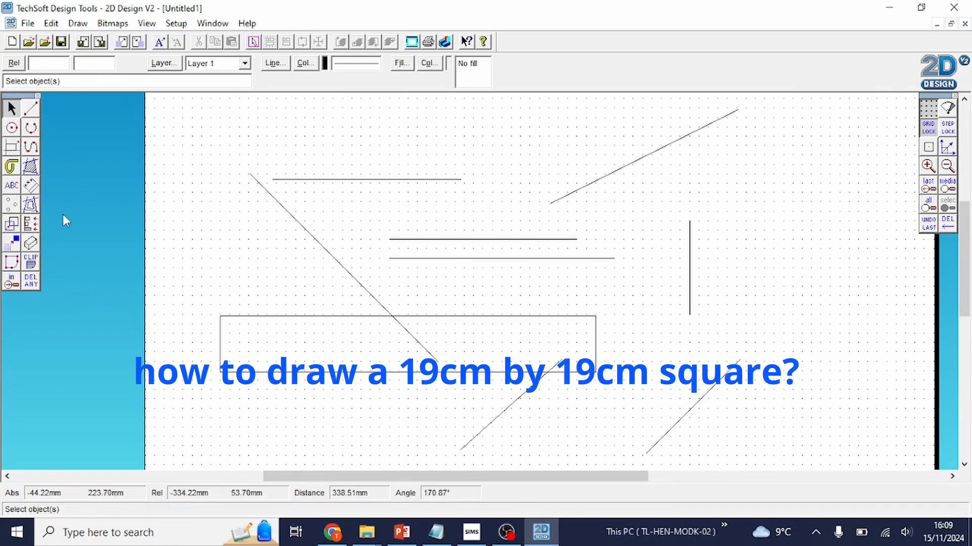
key("ctrl+a")
key("Delete")
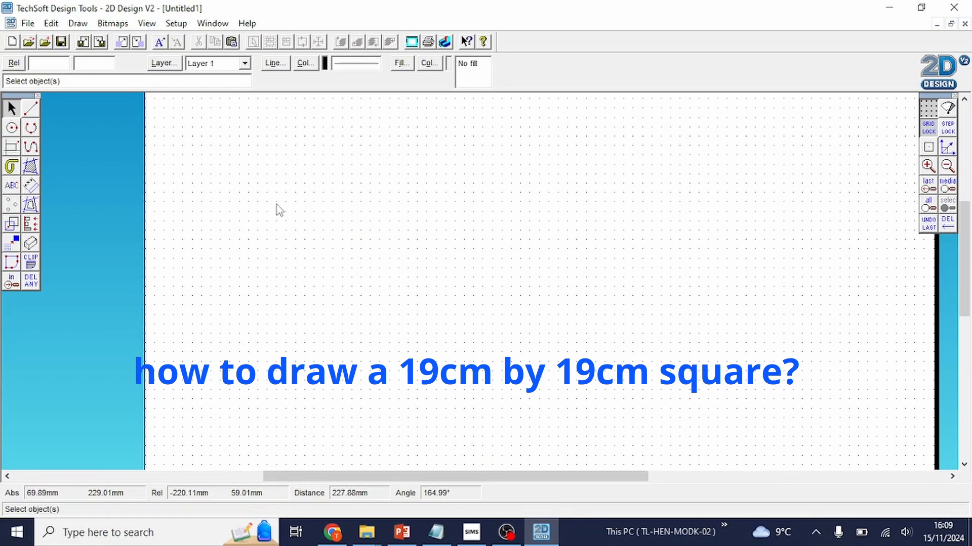
Step: Draw a 190 mm square from near the page's upper-left corner, with its opposite corner at relative coordinates 190, -190
left_click(11, 147)
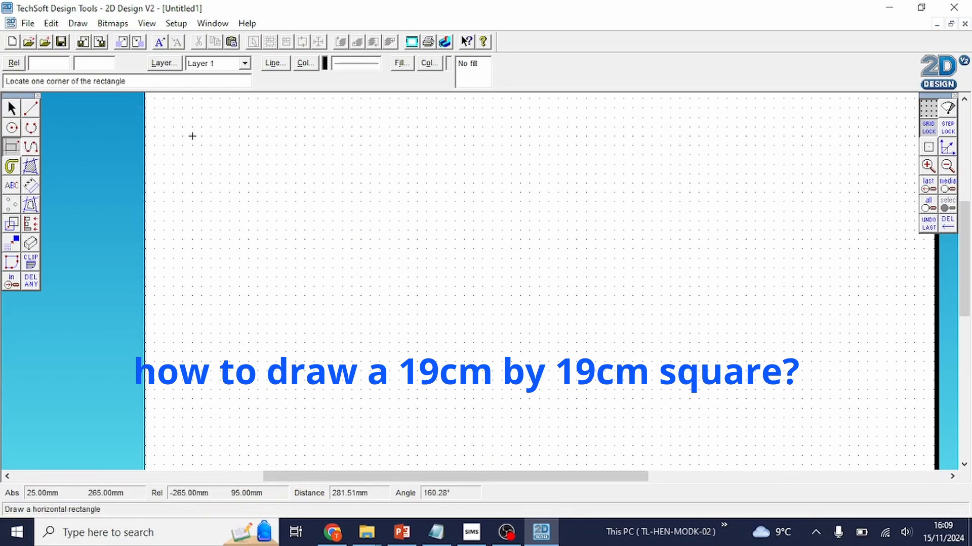
scroll(193, 136, "up", 3)
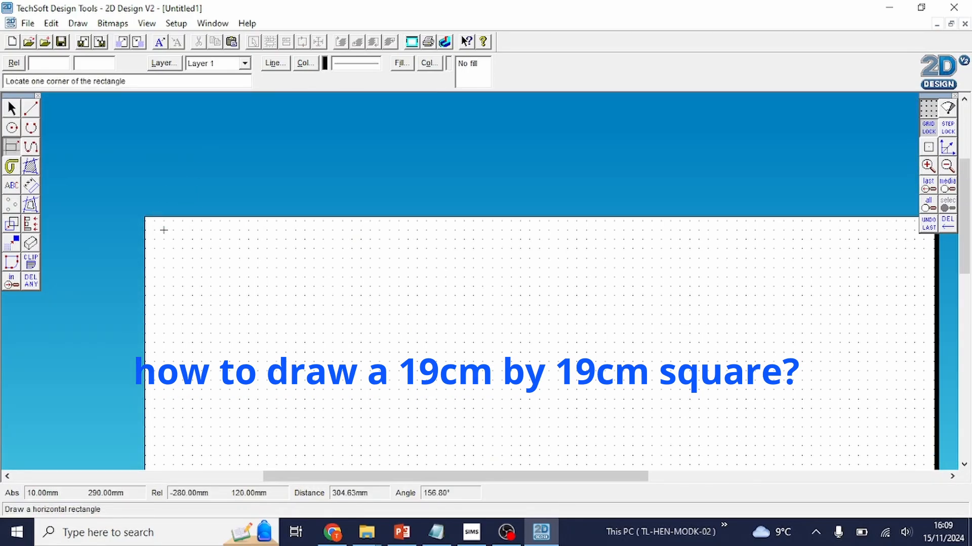
left_click(164, 239)
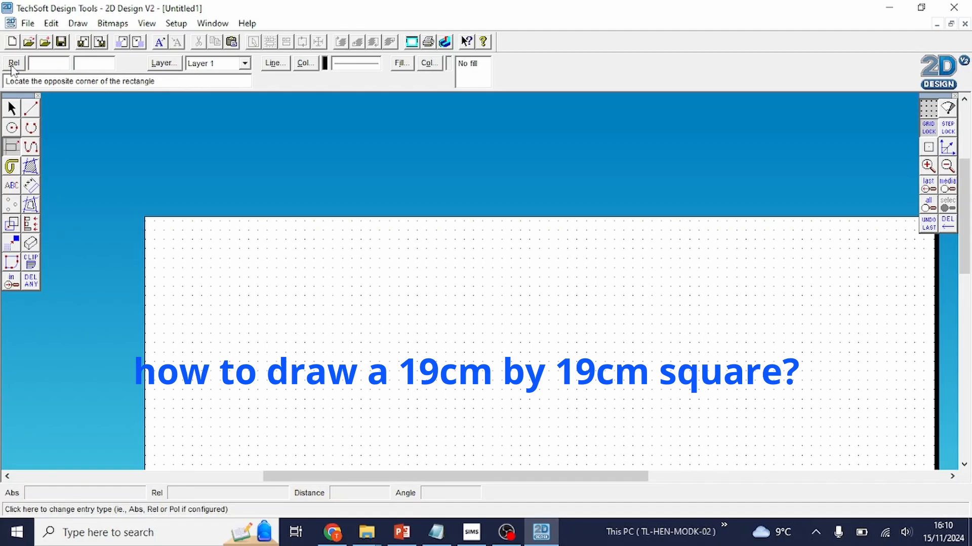
left_click(48, 65)
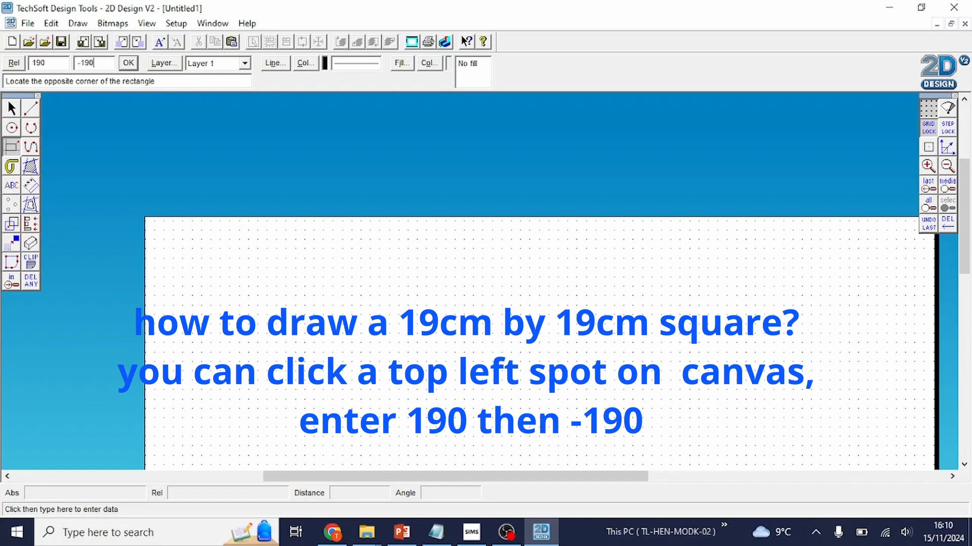
key("Return")
scroll(542, 474, "down", 3)
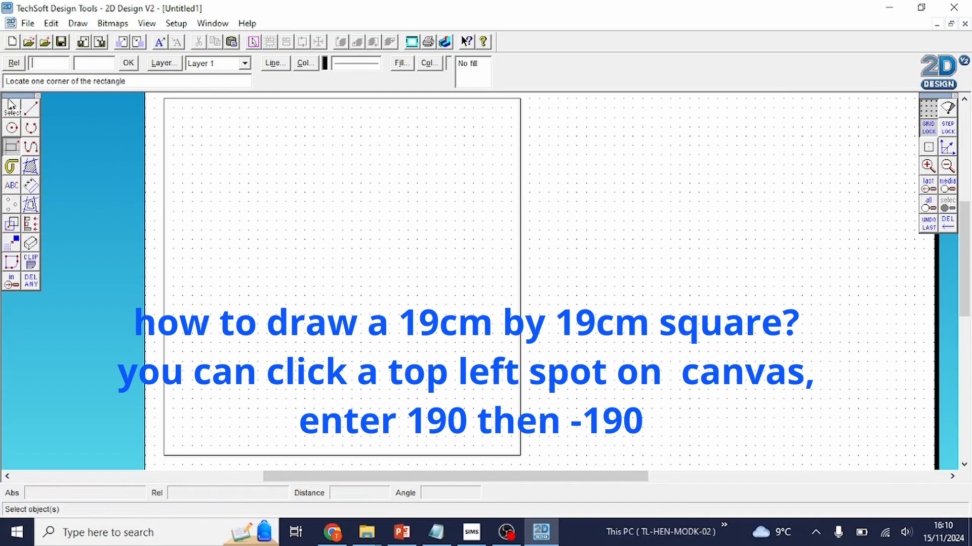
left_click(11, 108)
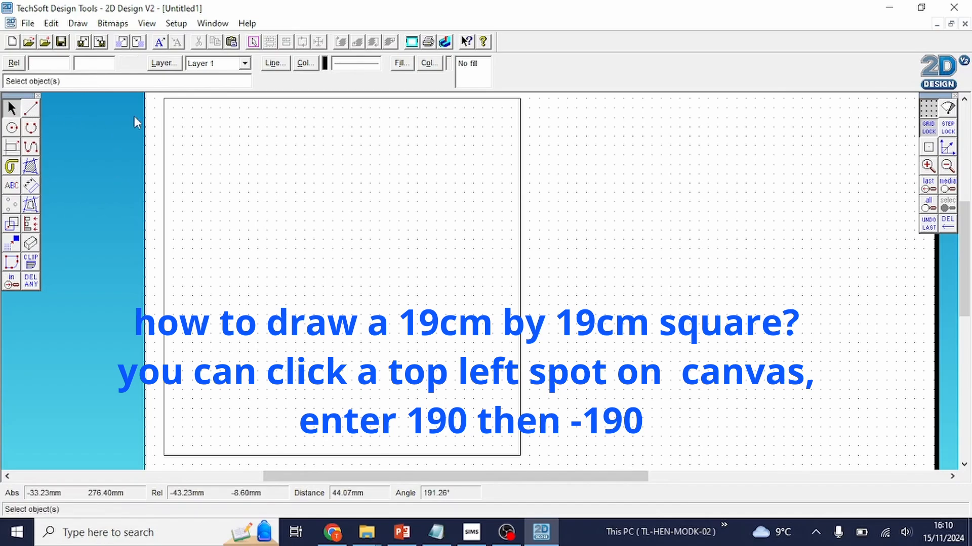
Step: Change the line colour of the square to red
left_click(181, 100)
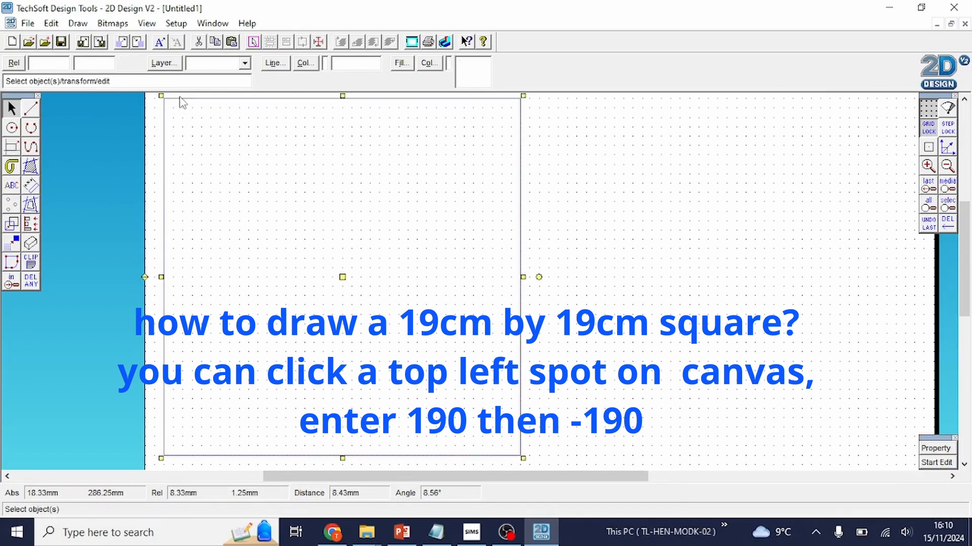
left_click(565, 149)
left_click(520, 145)
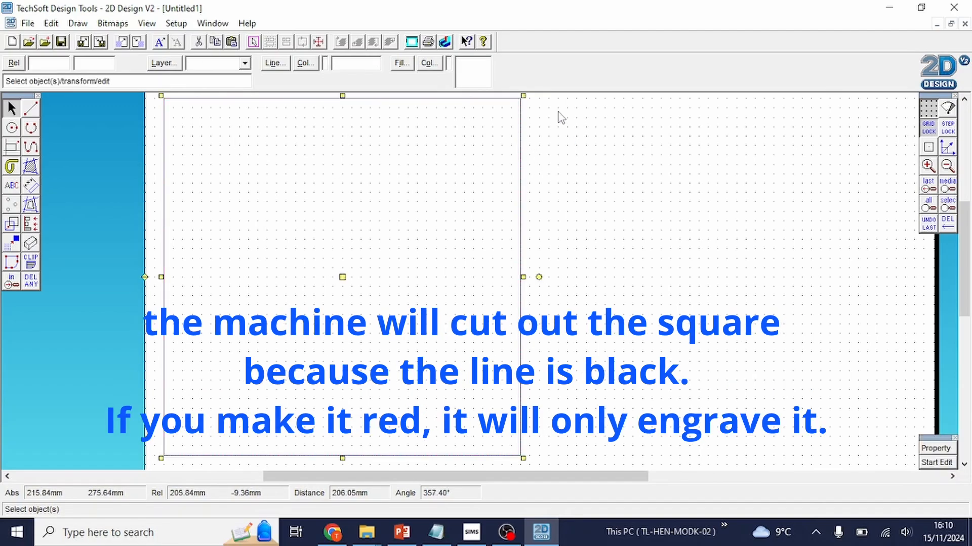
left_click(539, 125)
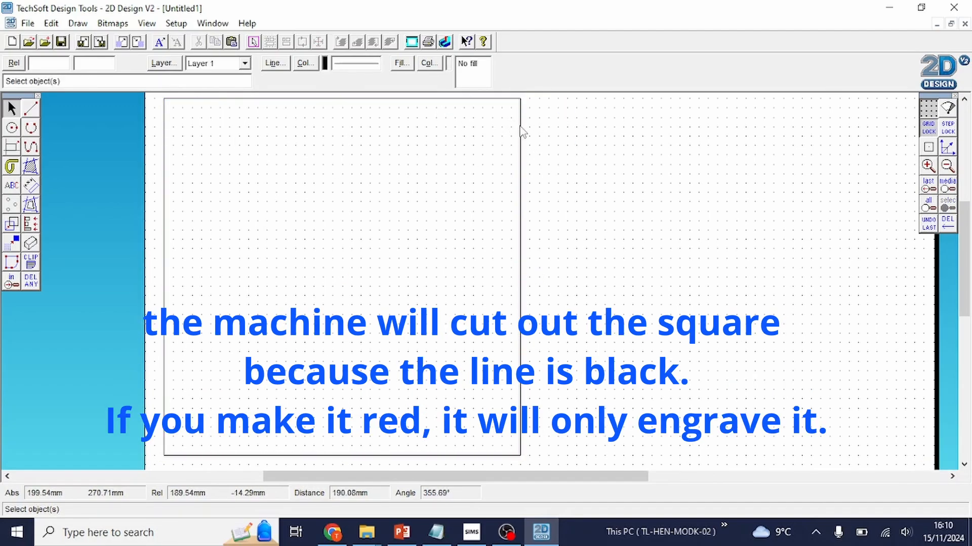
left_click(521, 132)
left_click(318, 184)
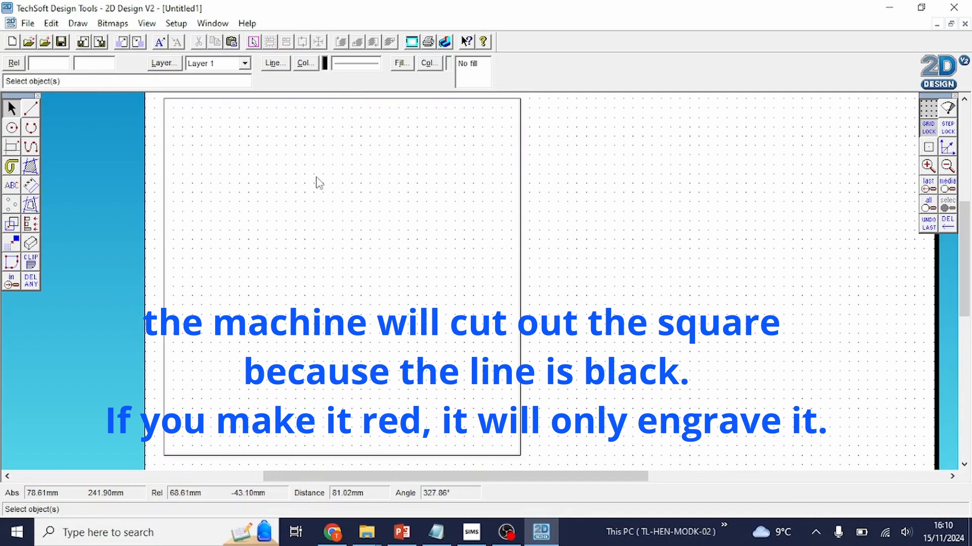
left_click(521, 161)
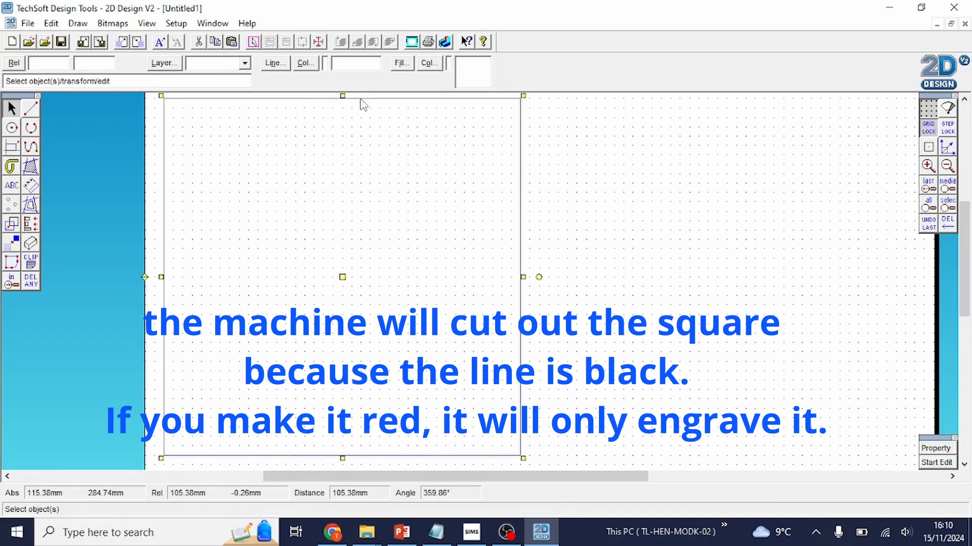
left_click(305, 69)
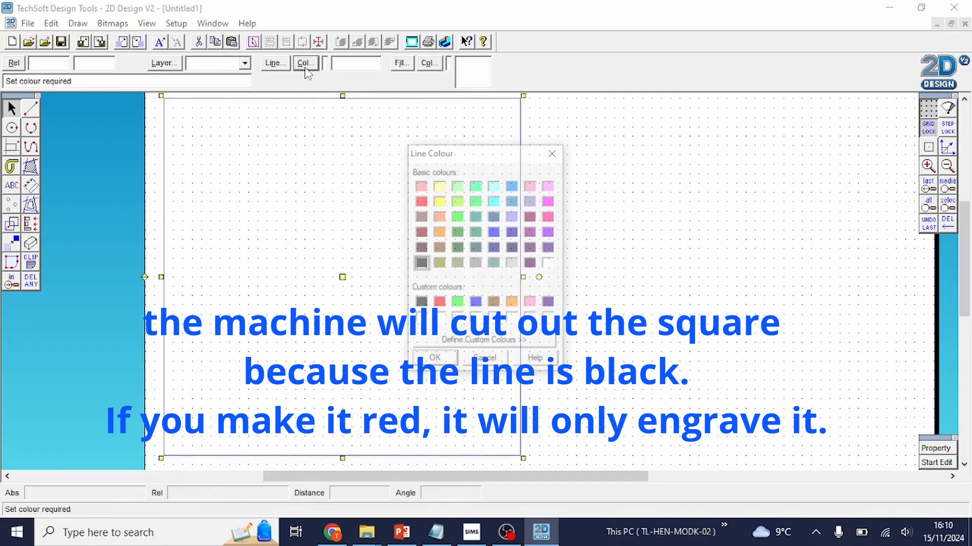
left_click(421, 201)
left_click(433, 361)
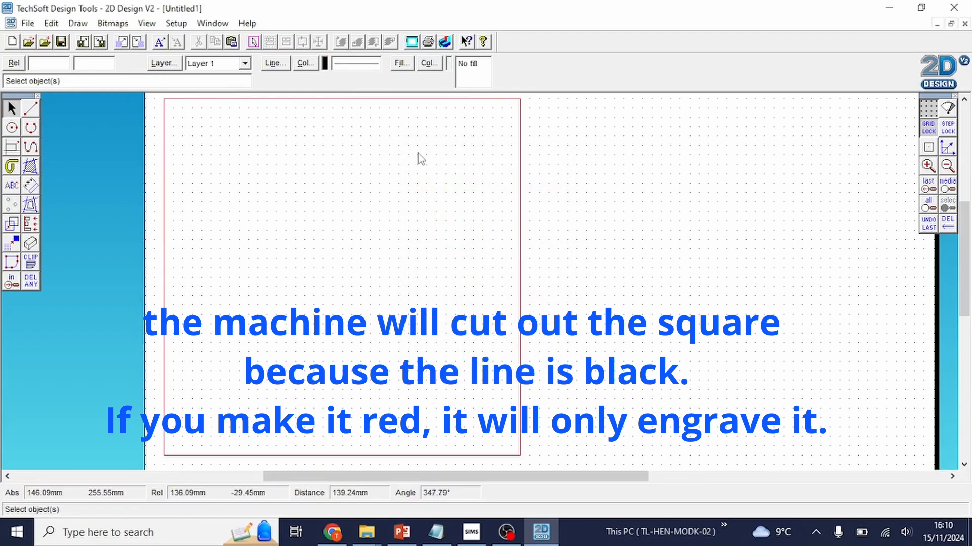
Step: Undo the square's last line colour change and leave it deselected
left_click(326, 99)
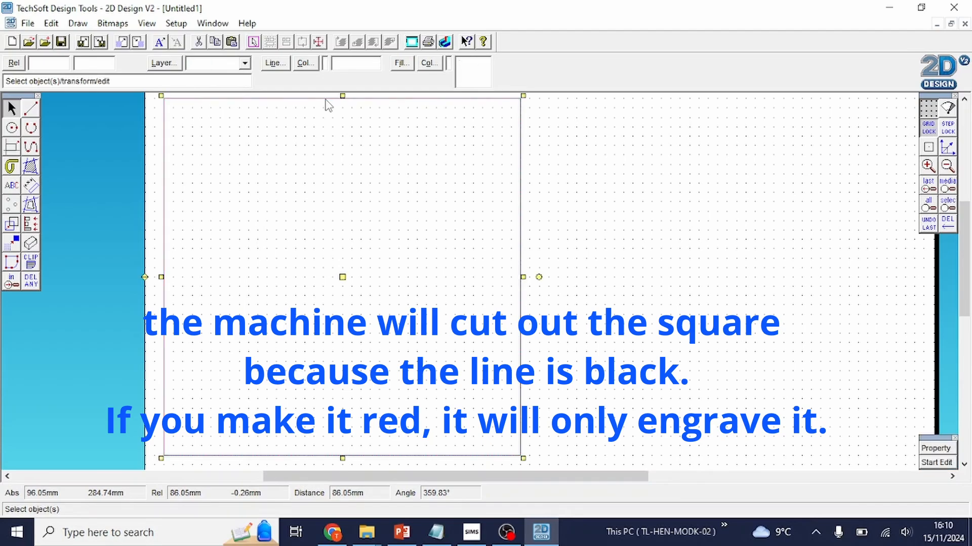
key("ctrl+z")
left_click(511, 143)
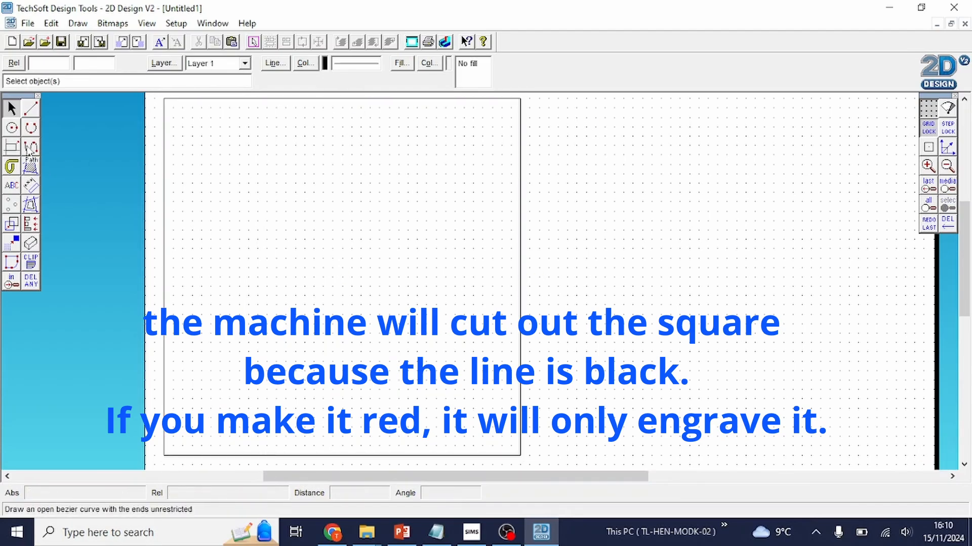
left_click(12, 127)
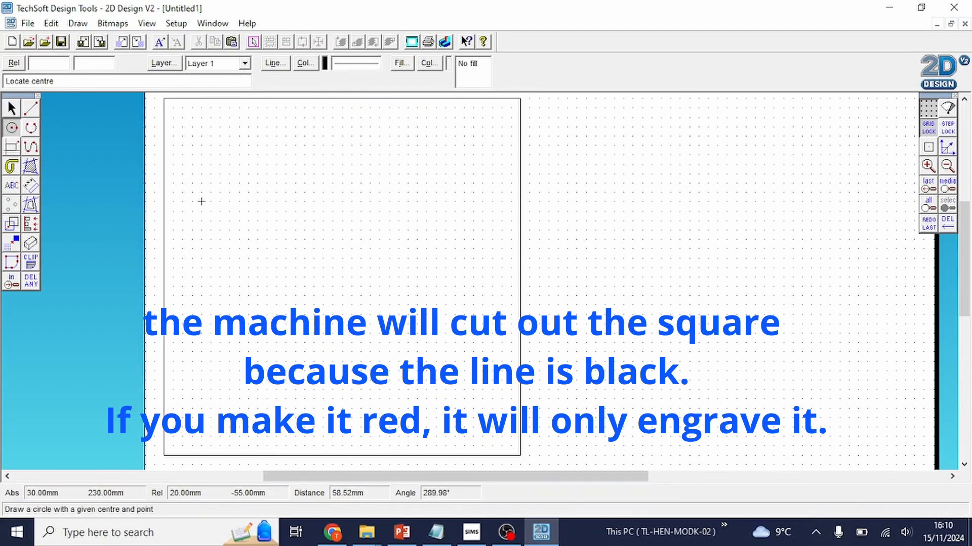
left_click(193, 184)
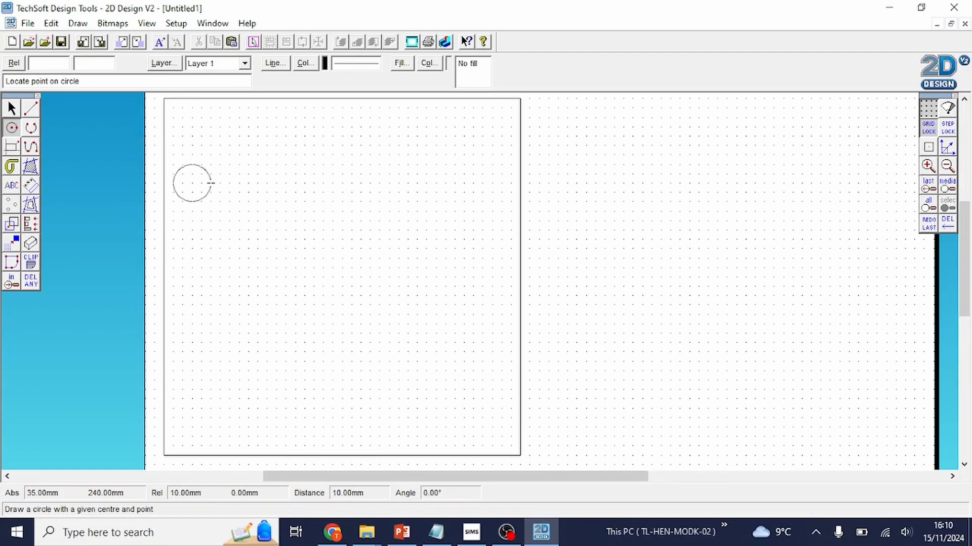
key("Escape")
Step: Draw a circle of about 5 mm radius inside the square, close to its left edge in the lower half
left_click(13, 129)
left_click(182, 352)
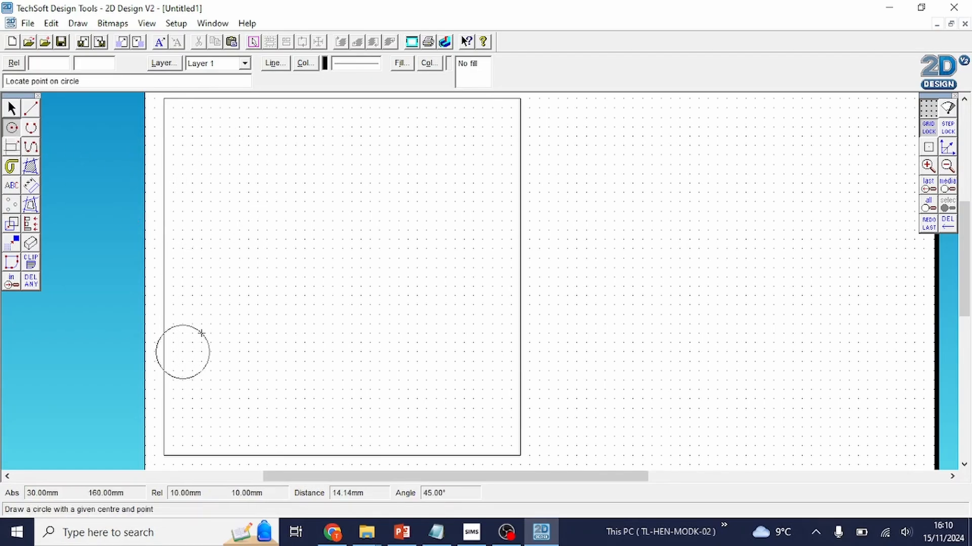
left_click(192, 352)
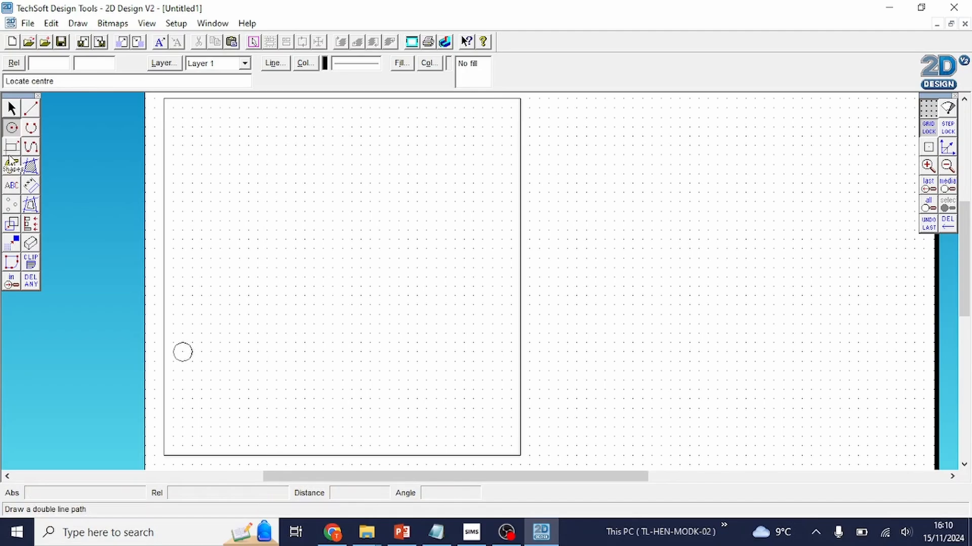
Step: Draw a circle of about 14 mm radius by centre and point in the square's upper-right area
left_click(12, 128)
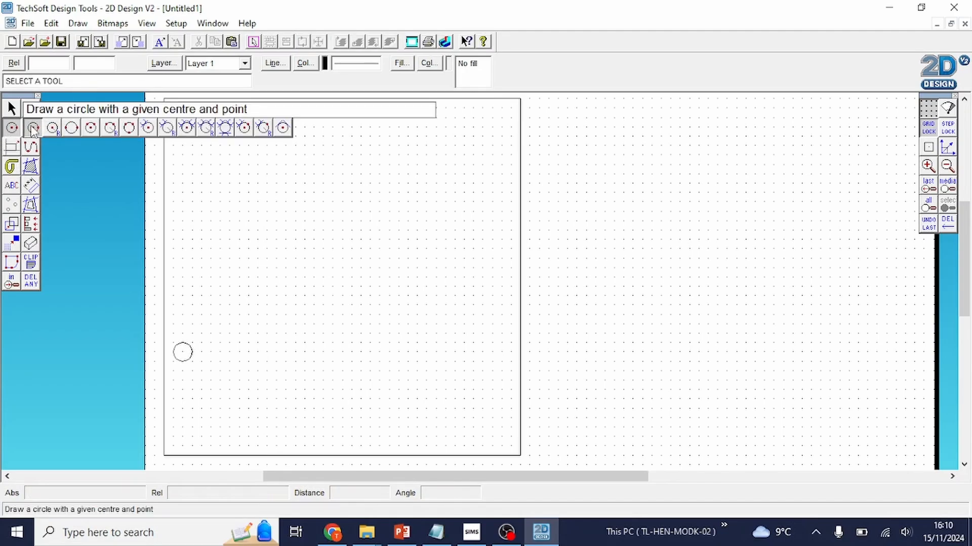
left_click(32, 128)
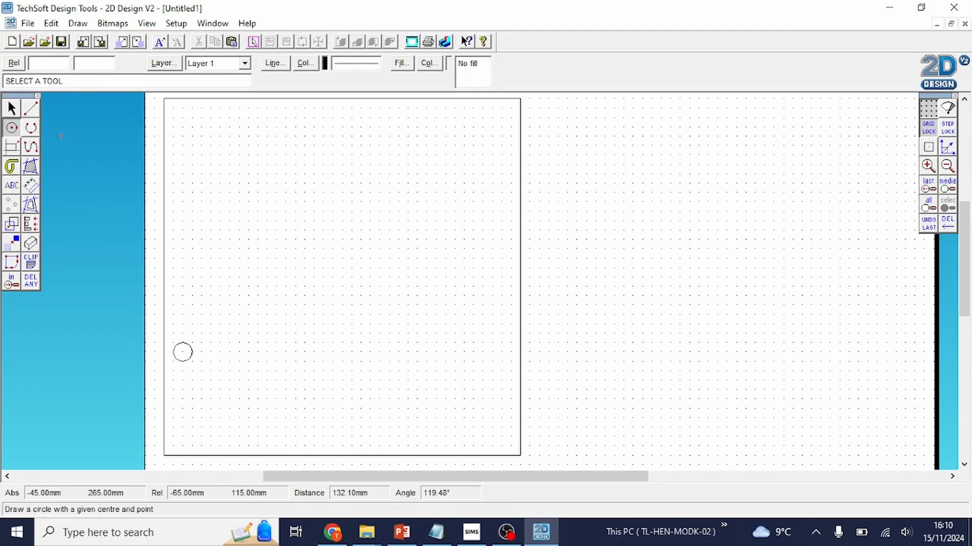
left_click(445, 183)
left_click(463, 201)
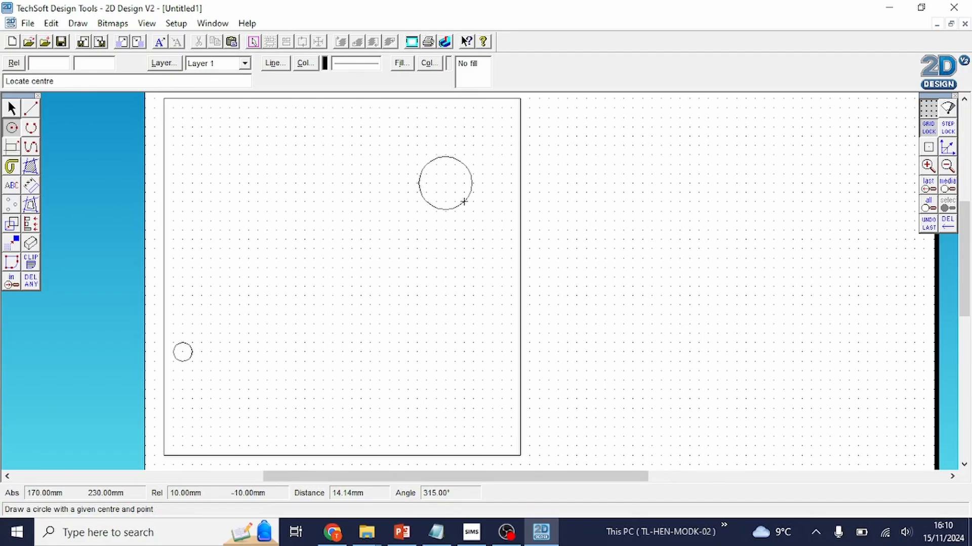
Step: Draw a larger circle in the square's lower-right area and two circles of about 11 mm radius below it, one beside the bottom edge
left_click(464, 333)
left_click(481, 363)
left_click(483, 399)
left_click(492, 418)
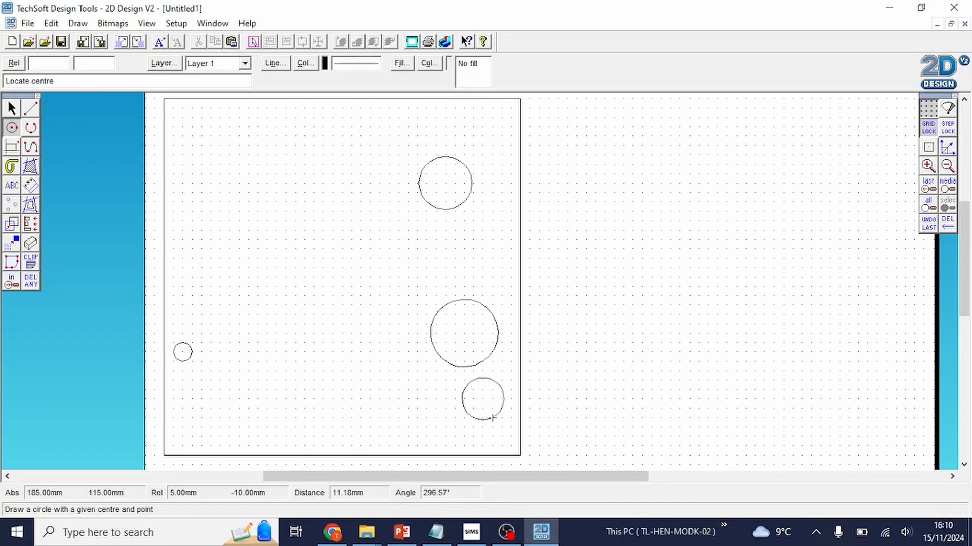
left_click(389, 427)
left_click(407, 435)
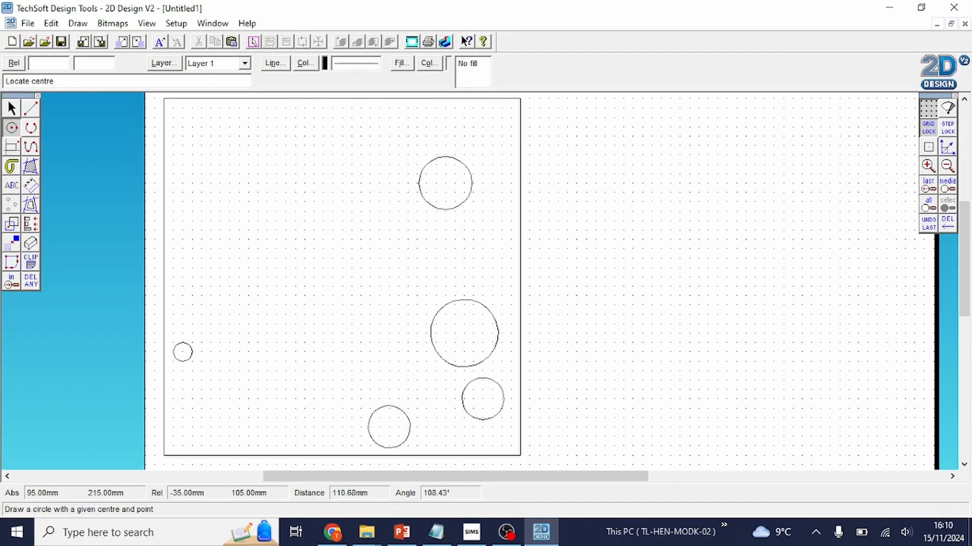
Step: Select all five circles with a selection window, leaving out the square, and clear the selection
left_click(11, 108)
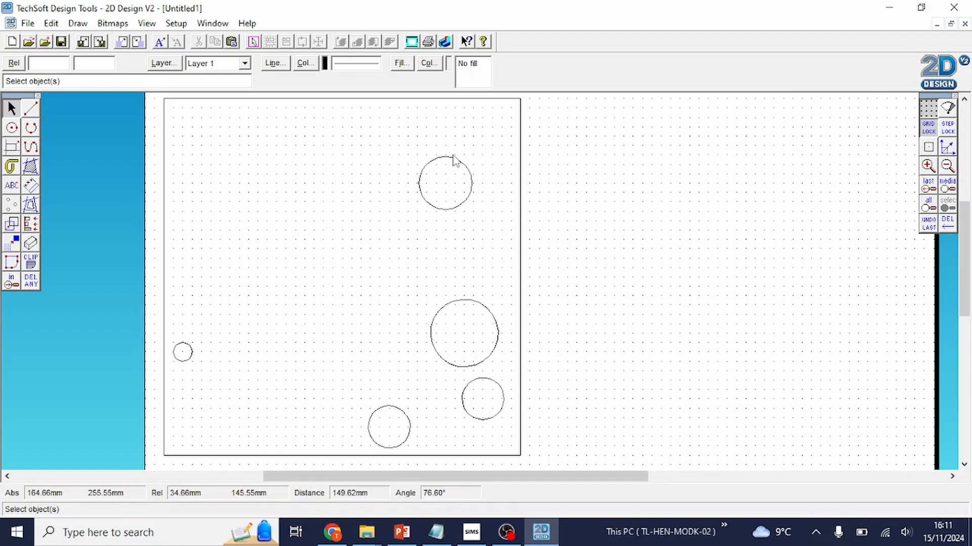
left_click_drag(150, 123, 360, 314)
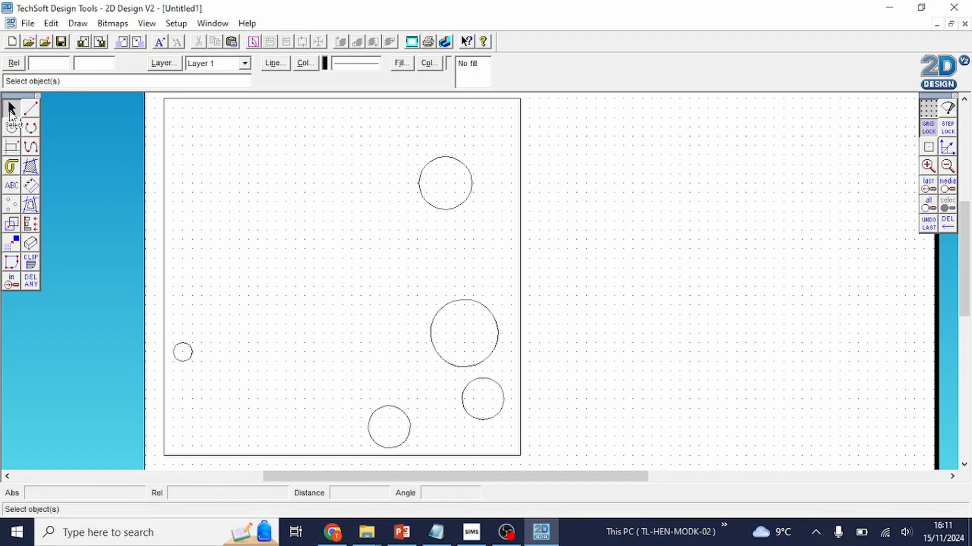
left_click_drag(150, 126, 513, 457)
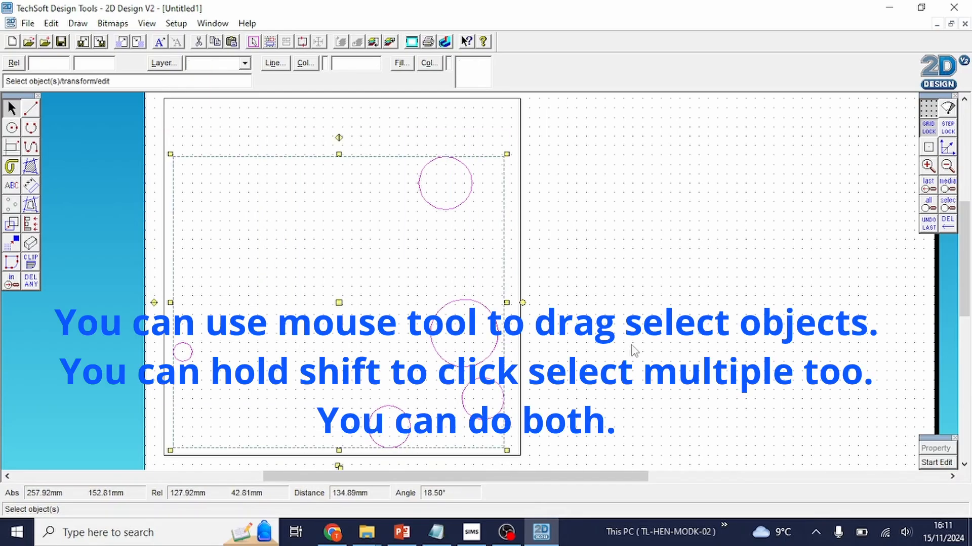
left_click(633, 348)
Step: Build a multiple selection of all five circles by adding them individually, and clear the selection
left_click(497, 326)
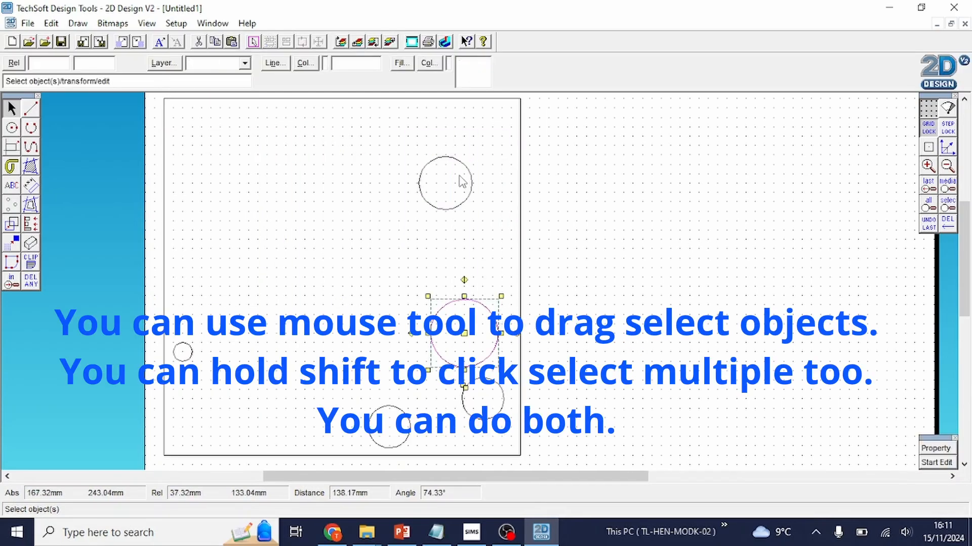
left_click(474, 201)
left_click(490, 273)
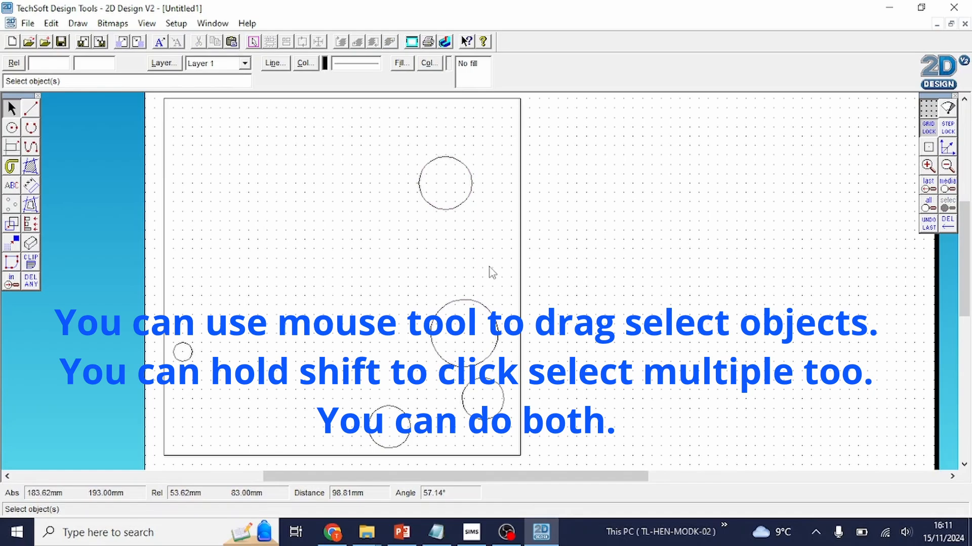
left_click(472, 188)
left_click(487, 310, "shift")
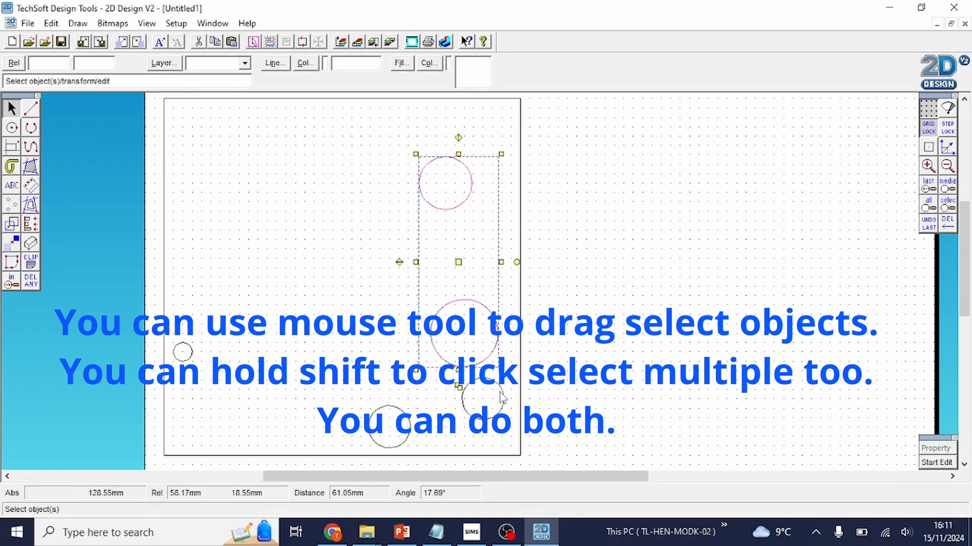
left_click(501, 393, "shift")
left_click(404, 437, "shift")
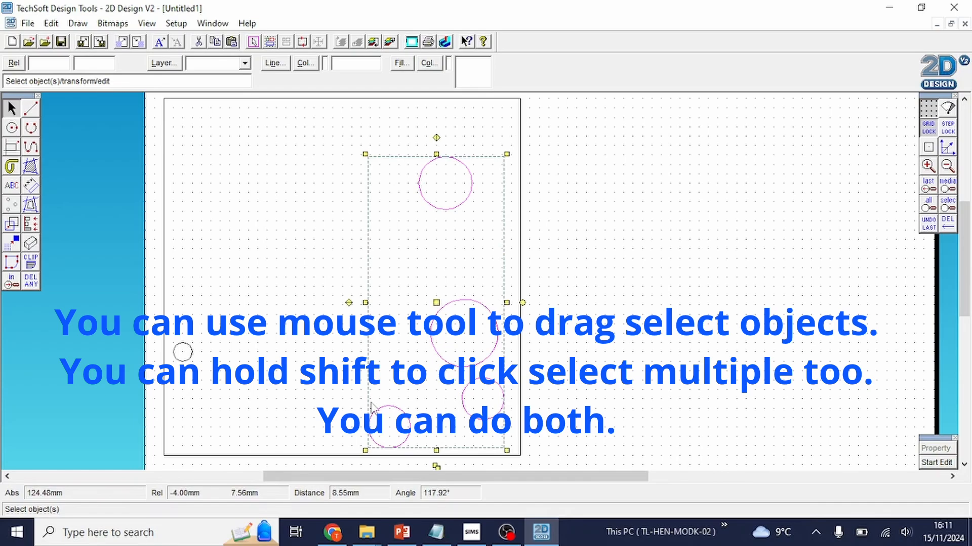
left_click(193, 352, "shift")
left_click(649, 213)
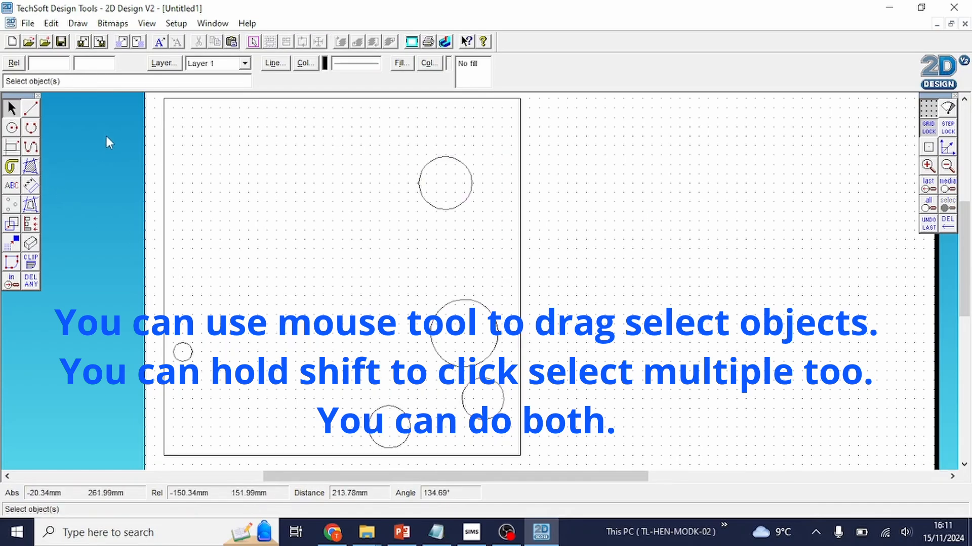
Step: Combine several selection windows to select every circle except the one near the square's lower-right corner, and clear the selection
left_click_drag(154, 132, 513, 461)
left_click(661, 347)
left_click_drag(408, 146, 504, 375)
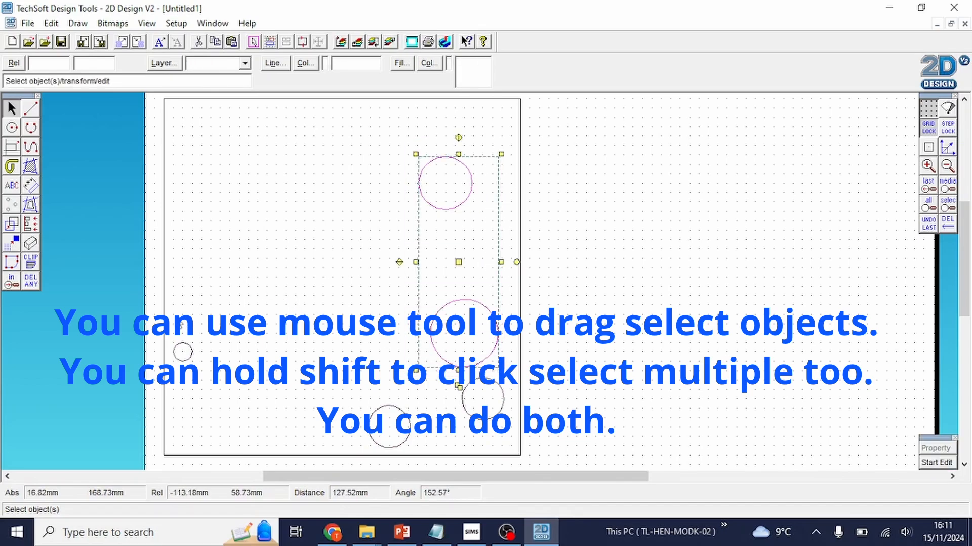
left_click_drag(155, 388, 154, 388, "shift")
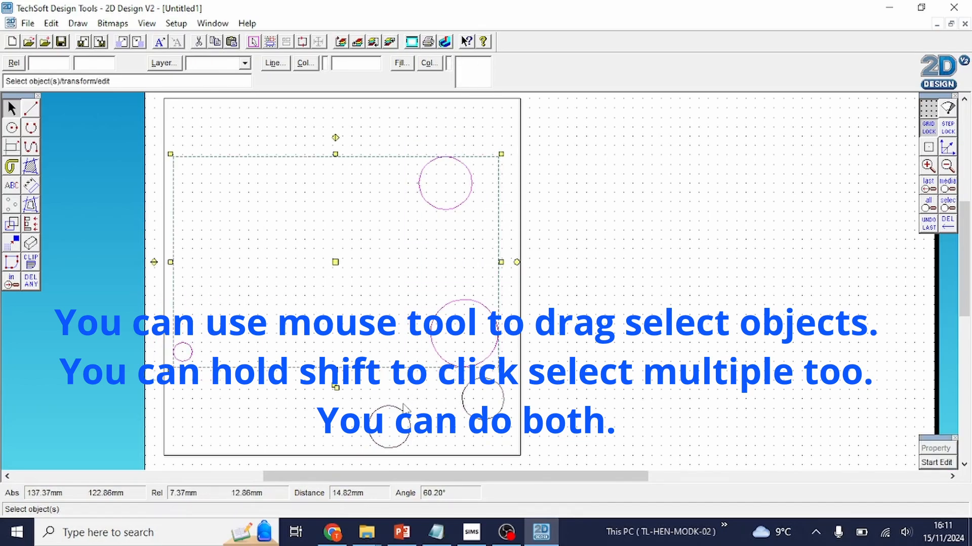
left_click_drag(340, 395, 428, 472, "shift")
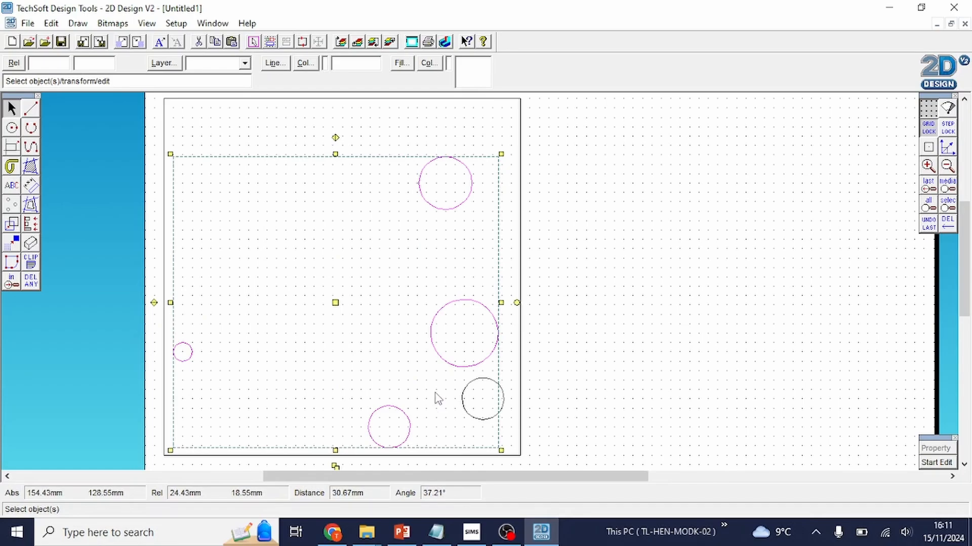
left_click(683, 221)
Step: Change the line colour of all five circles to red, leaving the square out of the selection
left_click_drag(146, 130, 505, 463)
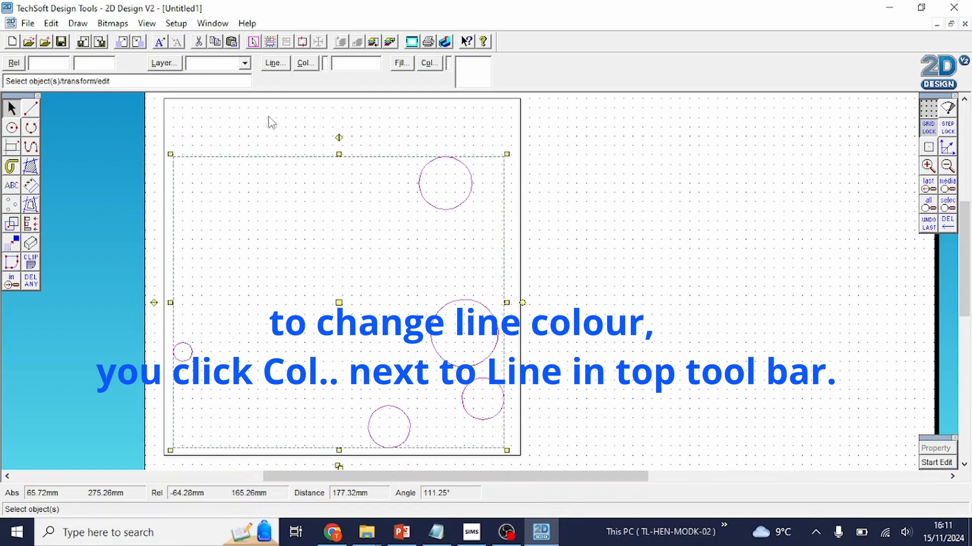
left_click(305, 63)
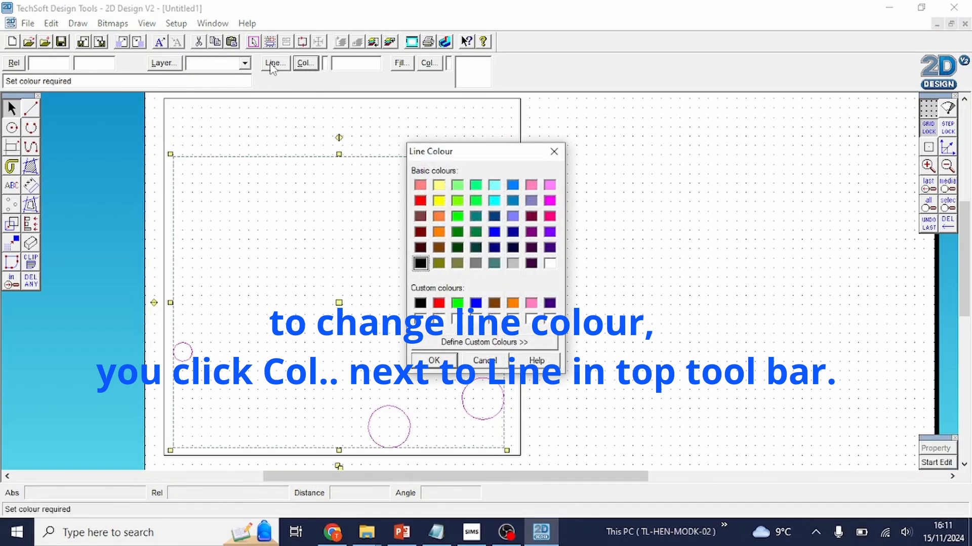
left_click(420, 201)
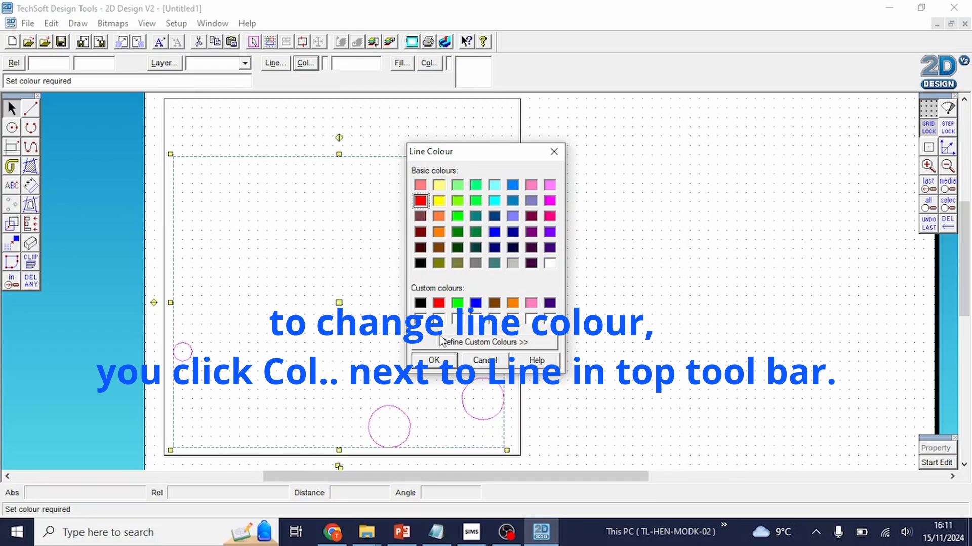
left_click(448, 360)
left_click(605, 334)
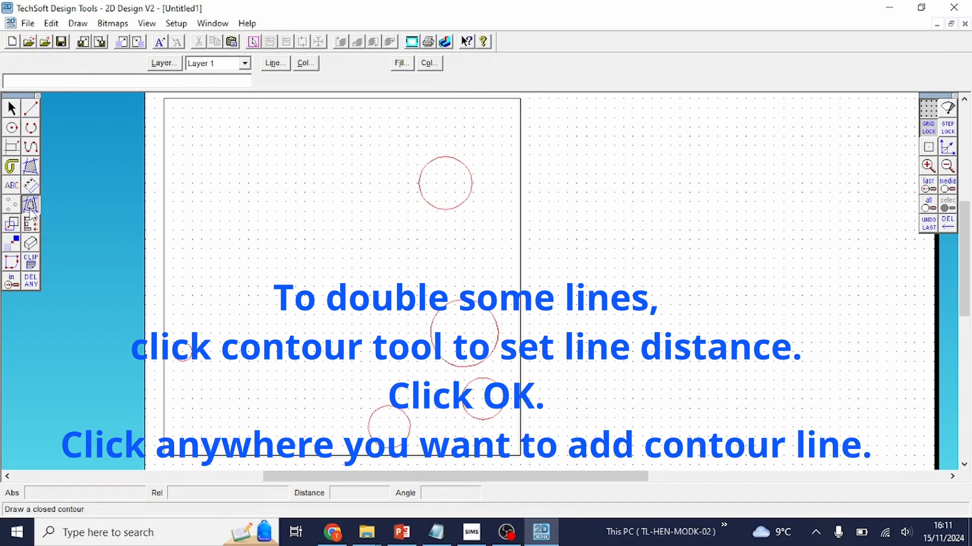
Step: Add closed contours with 3 mm spacing to the upper-right circle, two inside and two outside
left_click(30, 207)
left_click_drag(552, 216, 462, 205)
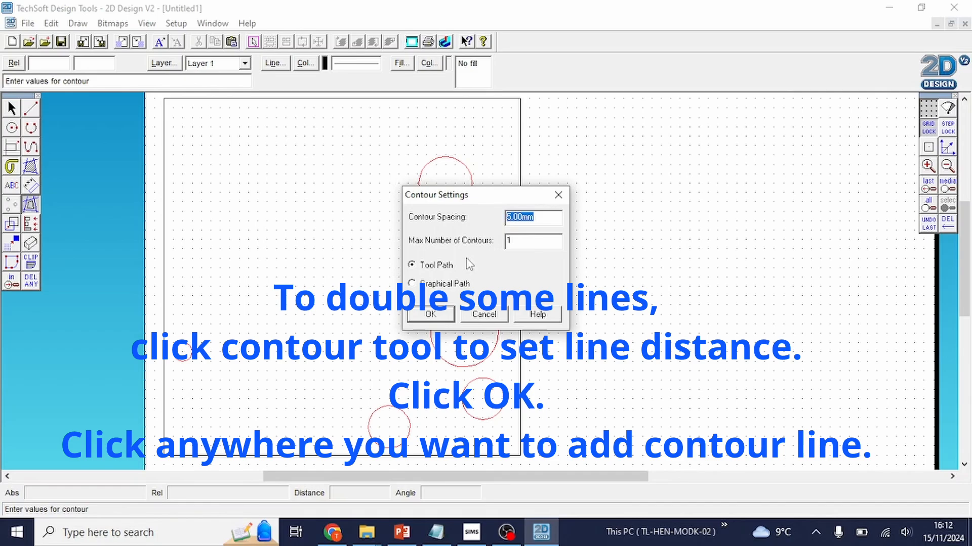
type("3")
left_click(431, 314)
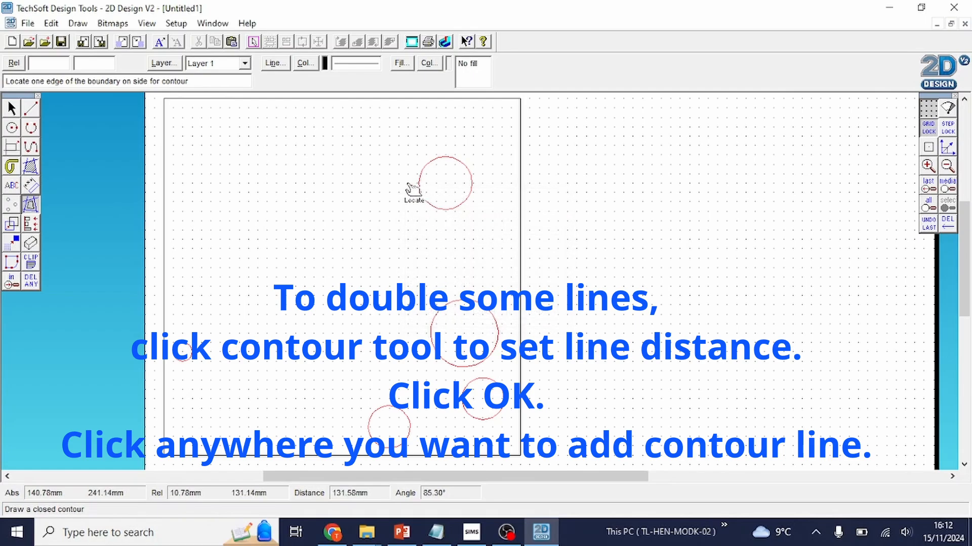
left_click(431, 161)
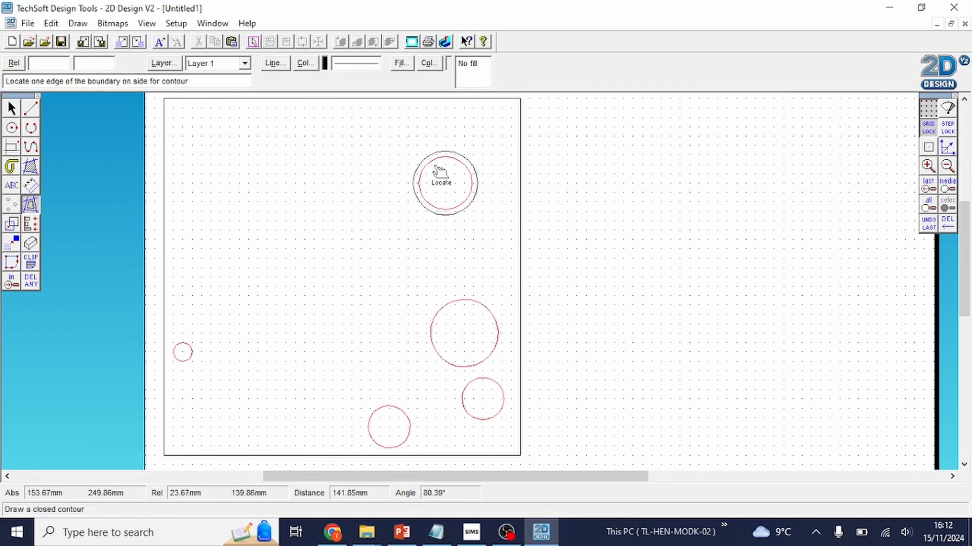
left_click(455, 170)
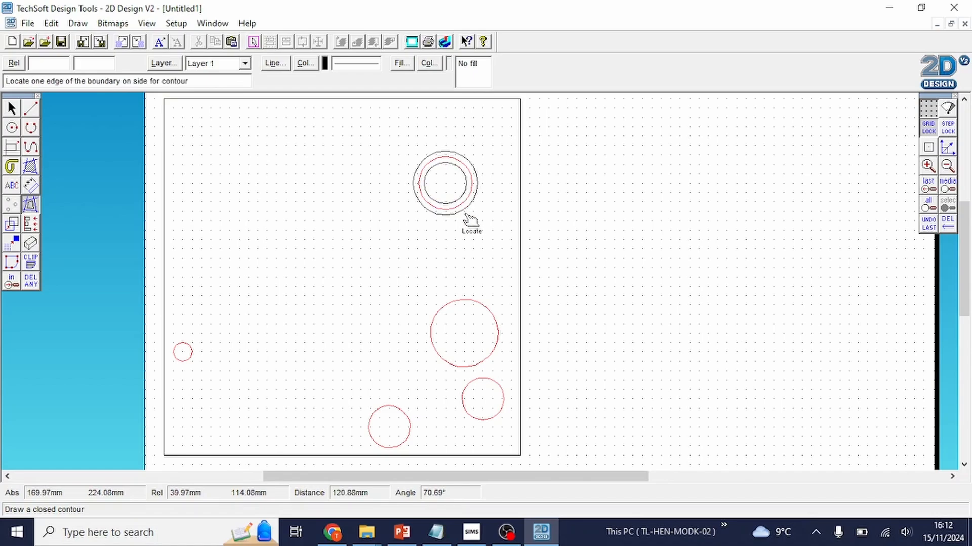
left_click(454, 188)
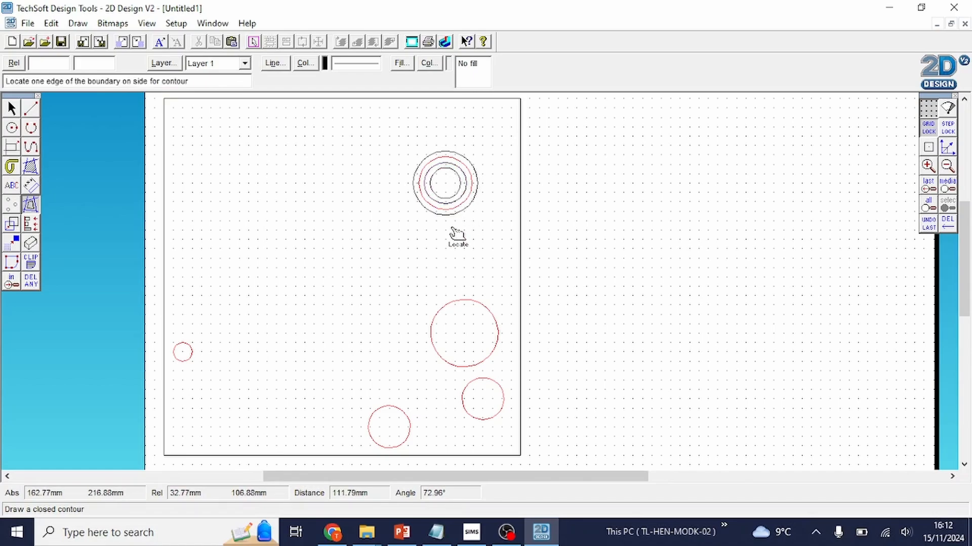
left_click(412, 174)
Step: Add one contour inside each of the three lower-right circles and one outside the small circle by the left edge
left_click(473, 326)
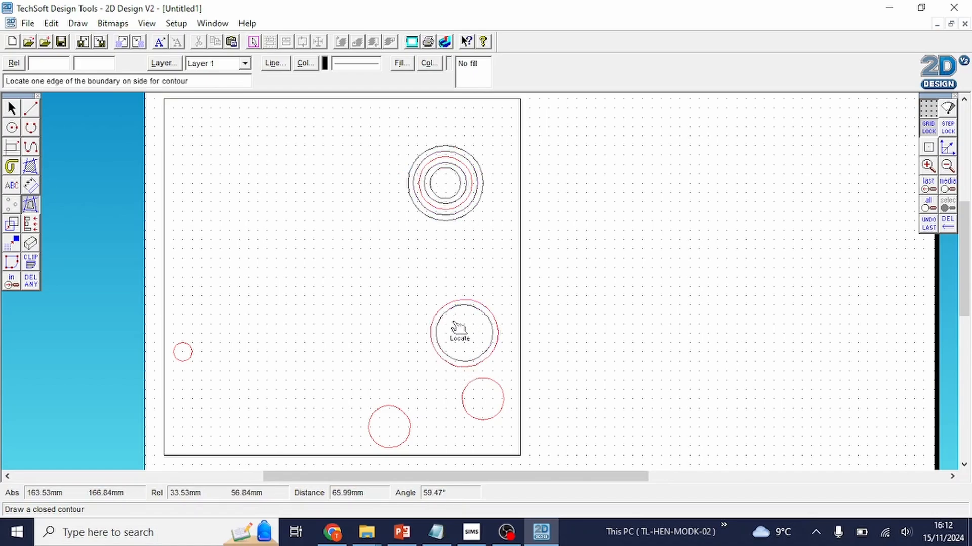
left_click(480, 391)
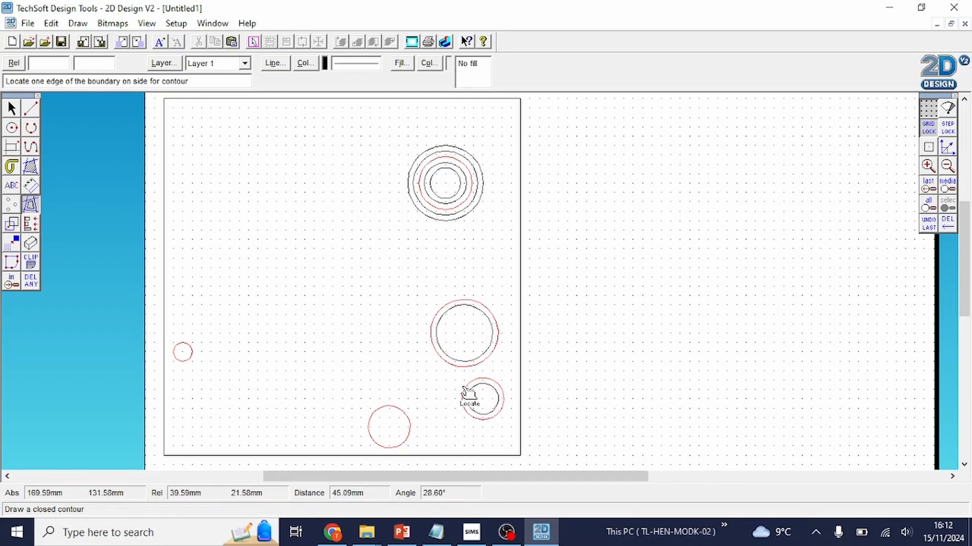
left_click(385, 432)
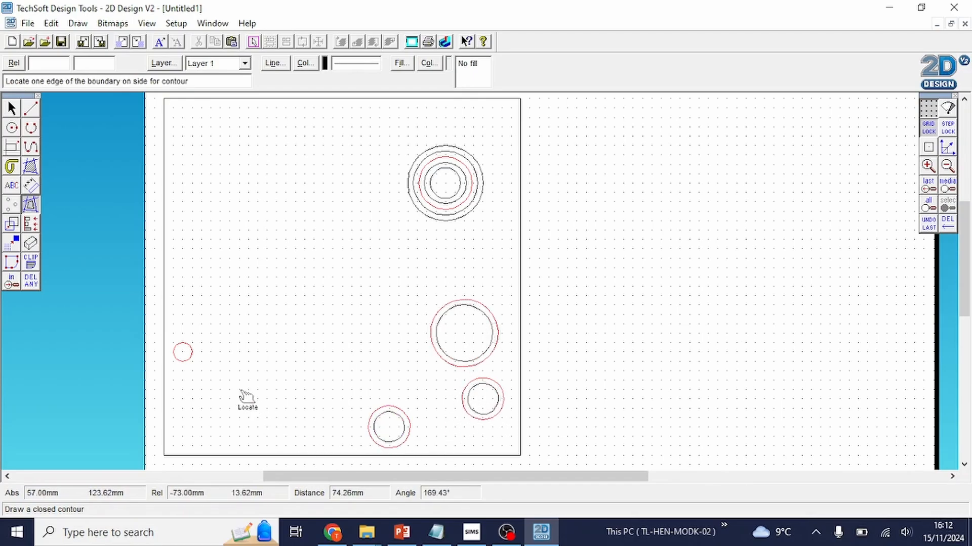
left_click(198, 362)
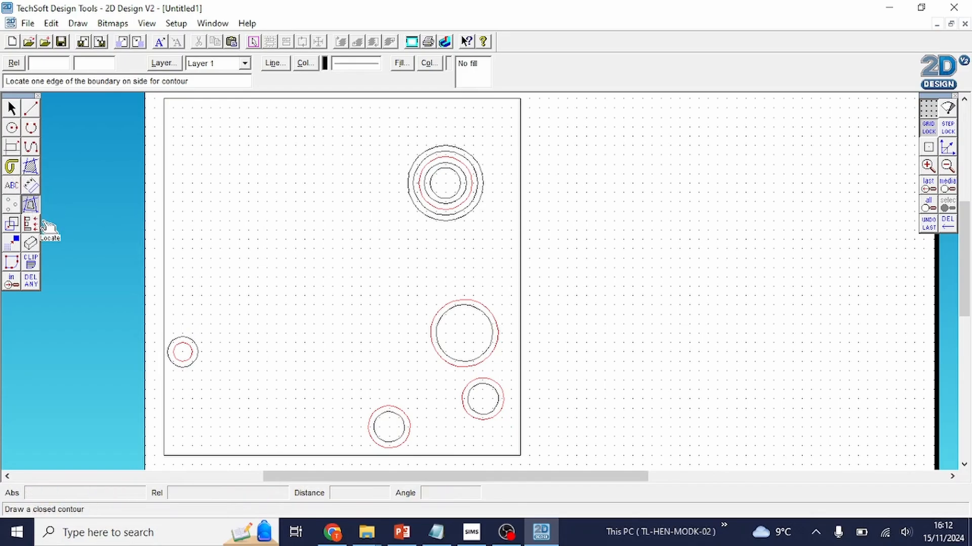
Step: Change the line colour of the upper-right circle and all its contours to red
left_click(12, 108)
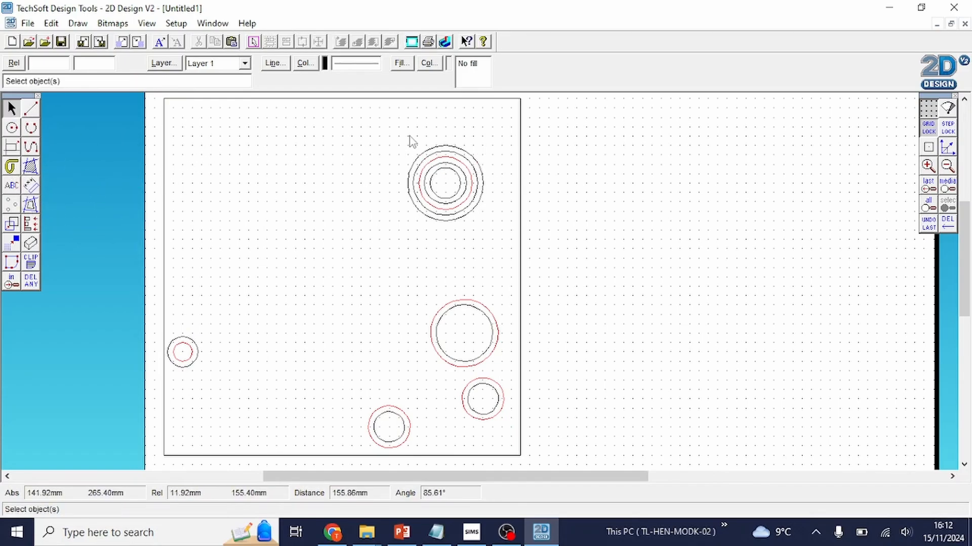
left_click_drag(370, 116, 499, 245)
left_click(305, 63)
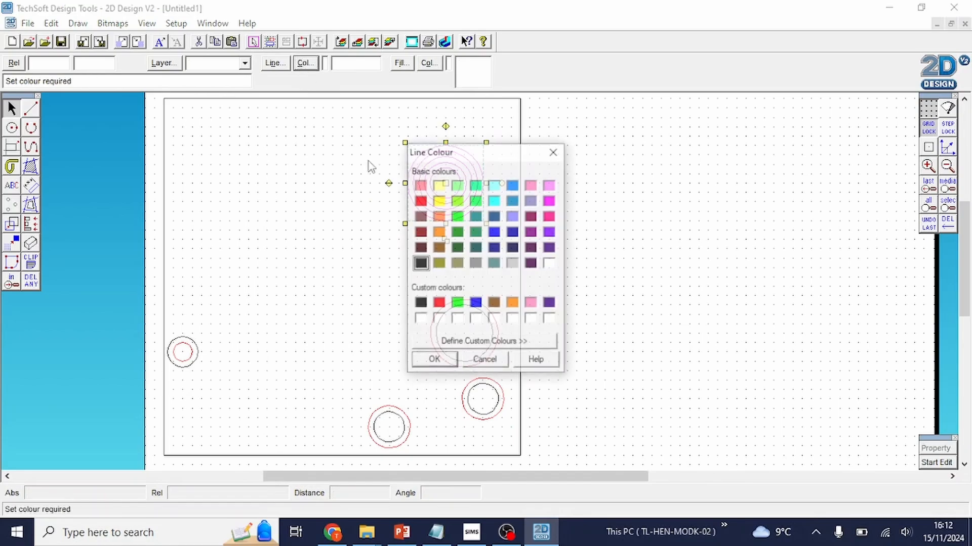
left_click(420, 201)
left_click(425, 362)
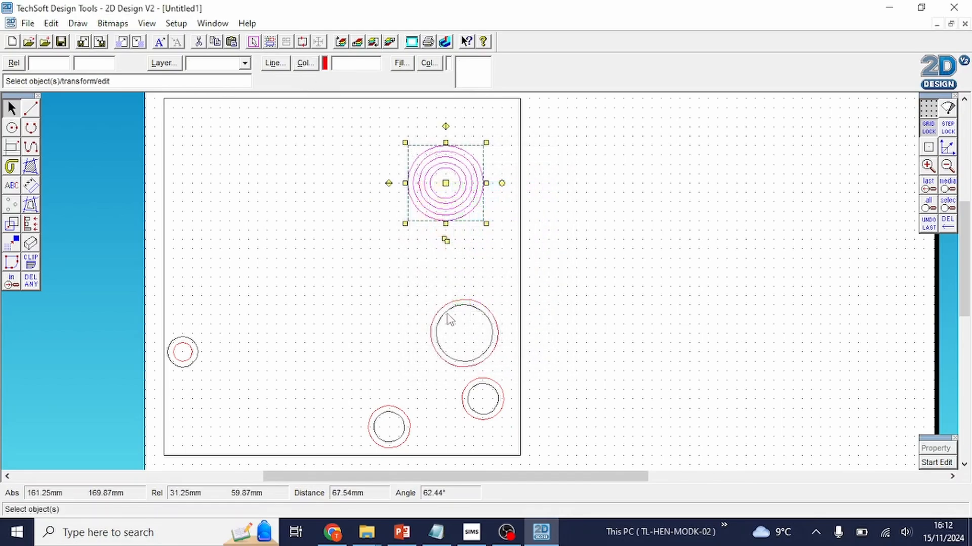
Step: Select the three lower-right circles and the small left-edge circle with their contours, and set their line colour to red
left_click_drag(390, 255, 505, 445)
mouse_move(315, 376)
left_mouse_down()
mouse_move(318, 433)
mouse_move(421, 453)
left_mouse_up()
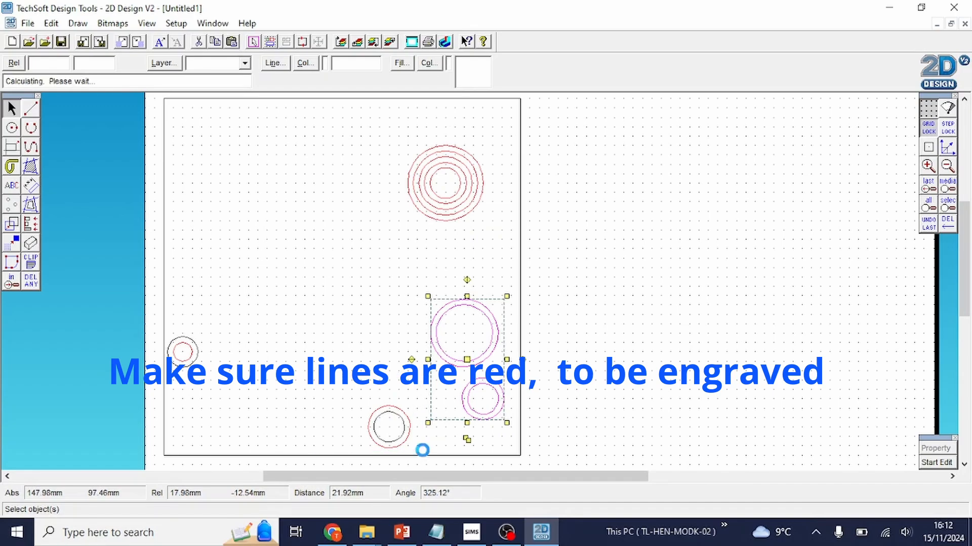
left_click_drag(245, 300, 153, 376)
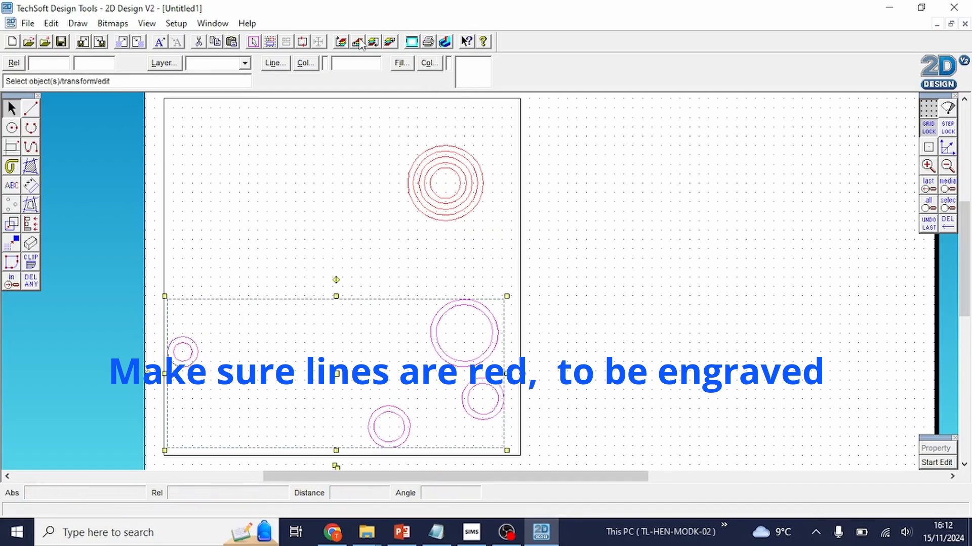
left_click(303, 67)
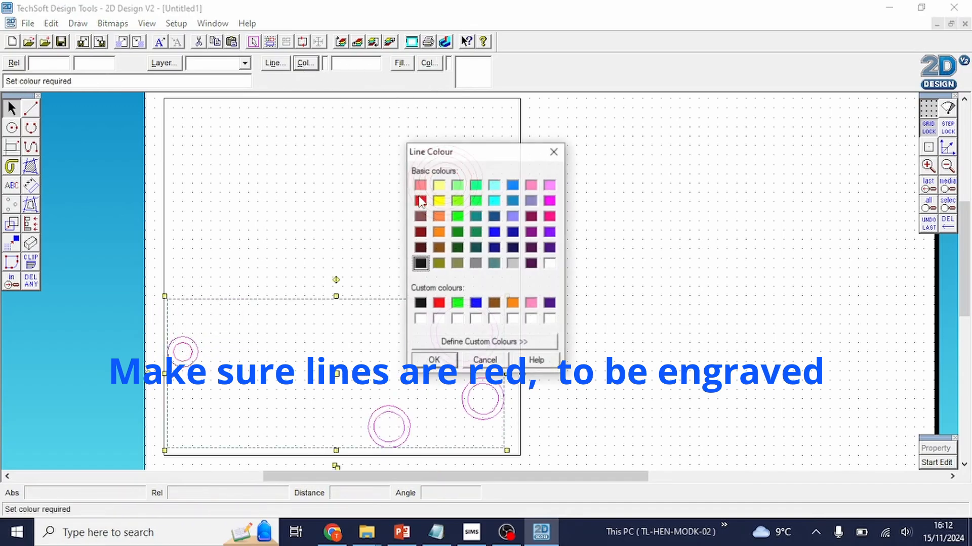
left_click(420, 206)
left_click(431, 360)
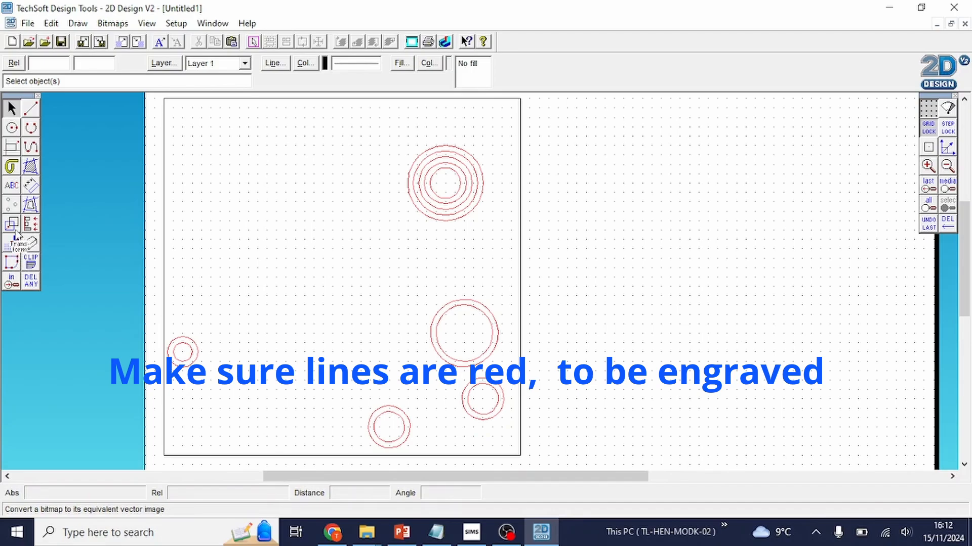
Step: Start a text reading "SNOW 2024!" near the square's lower-left corner and set its font to Gill Sans Ultra Bold
left_click(12, 186)
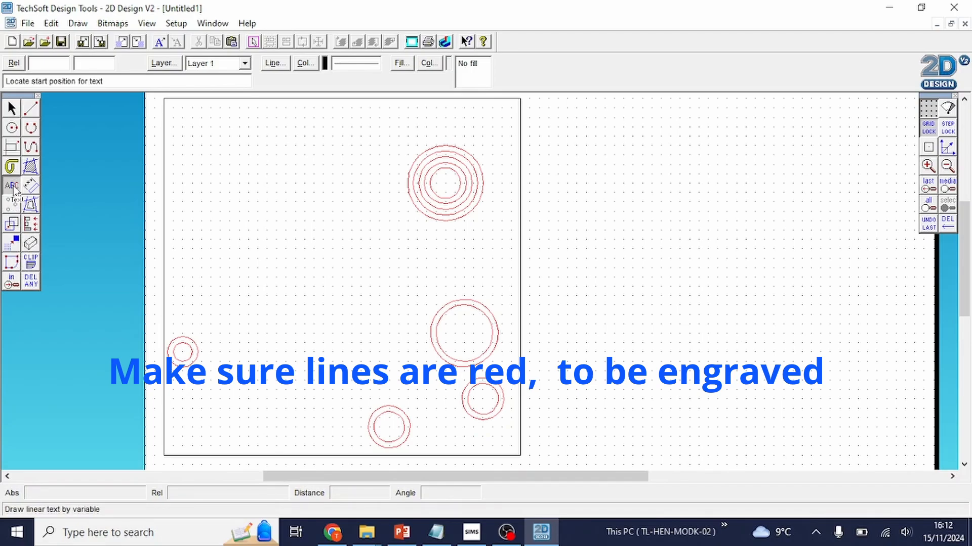
left_click(182, 399)
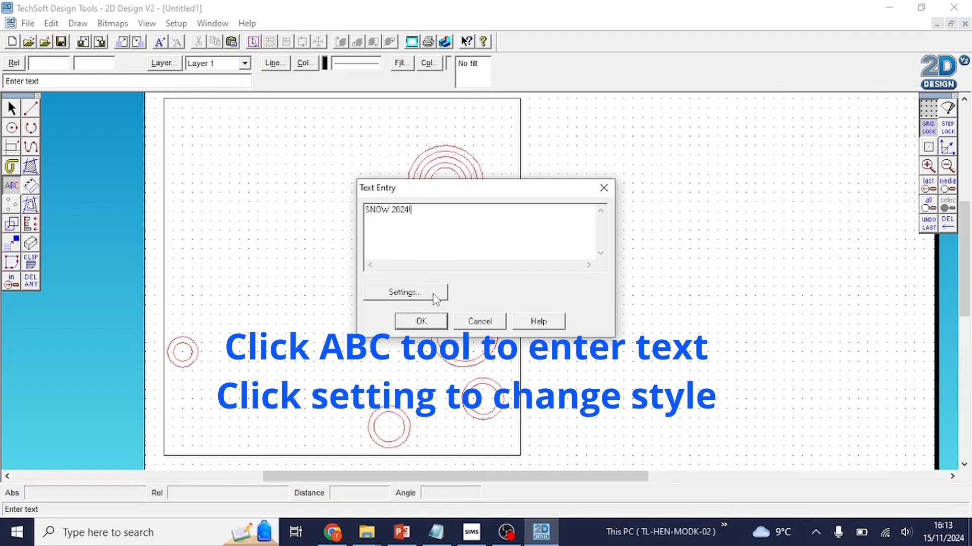
left_click(420, 288)
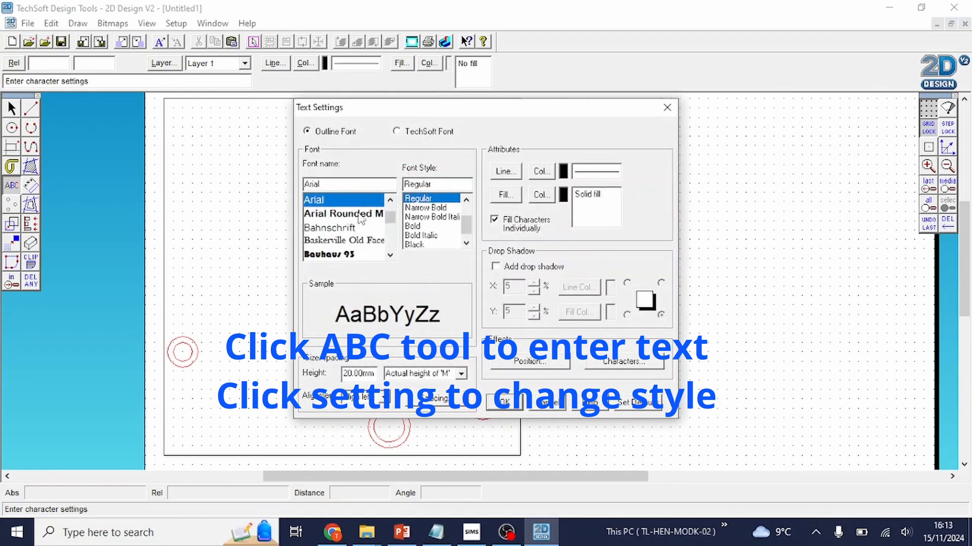
scroll(394, 234, "down", 1)
scroll(393, 233, "down", 10)
left_click(348, 242)
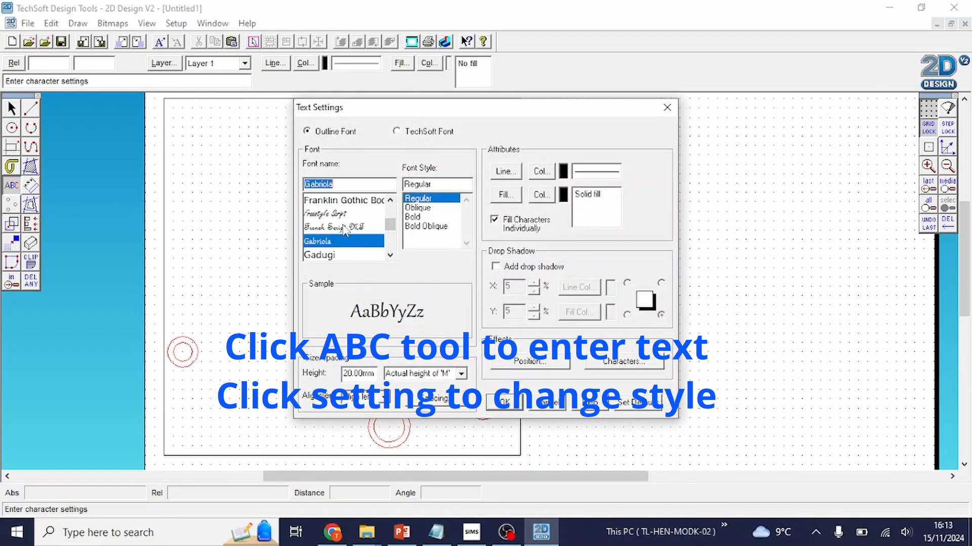
left_click(343, 227)
left_click(339, 214)
scroll(333, 249, "down", 1)
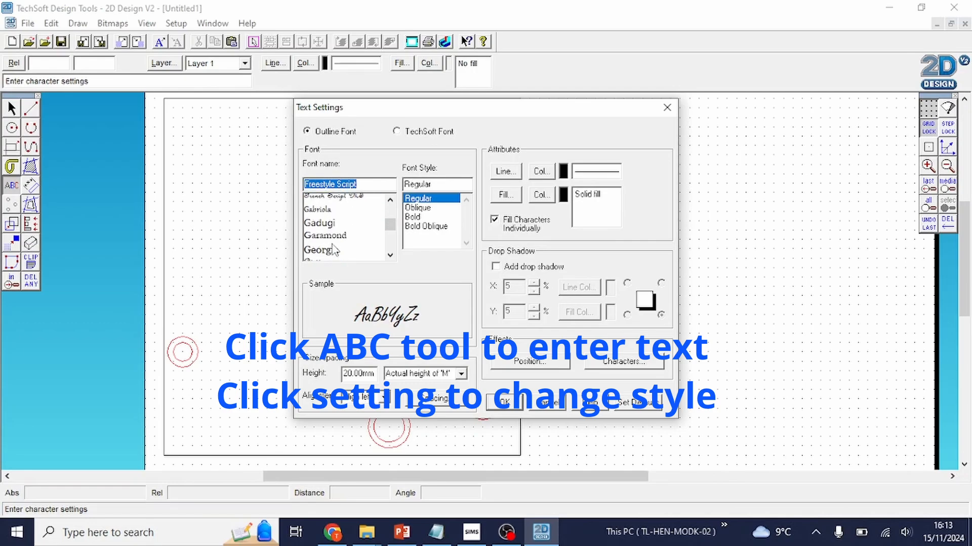
left_click(335, 242)
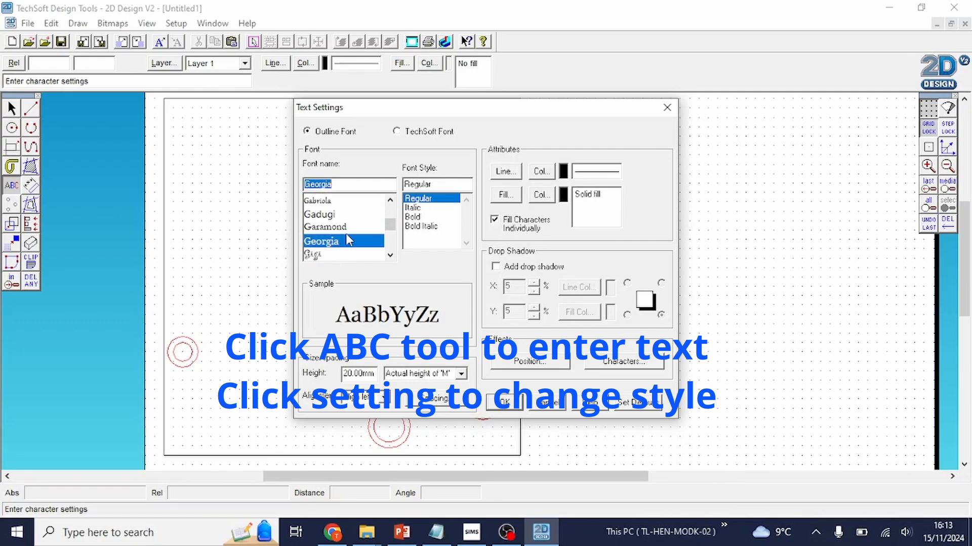
scroll(349, 238, "down", 1)
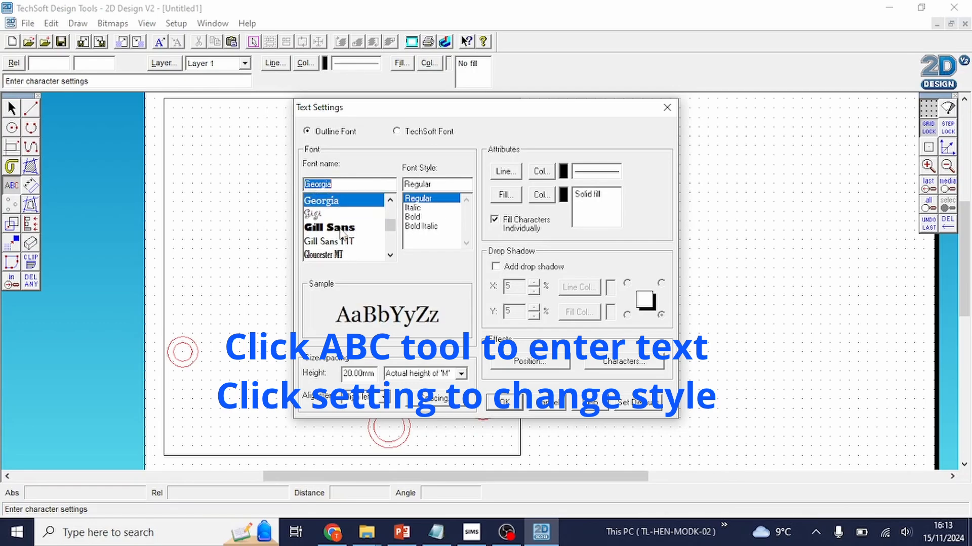
left_click(342, 232)
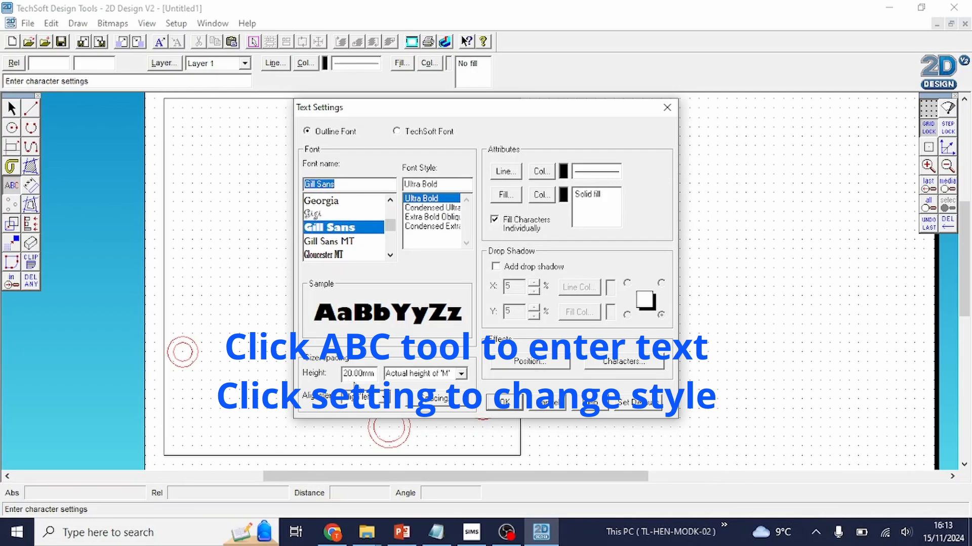
Step: Set the line colour of the new text to red
left_click_drag(353, 375, 344, 374)
left_click(541, 172)
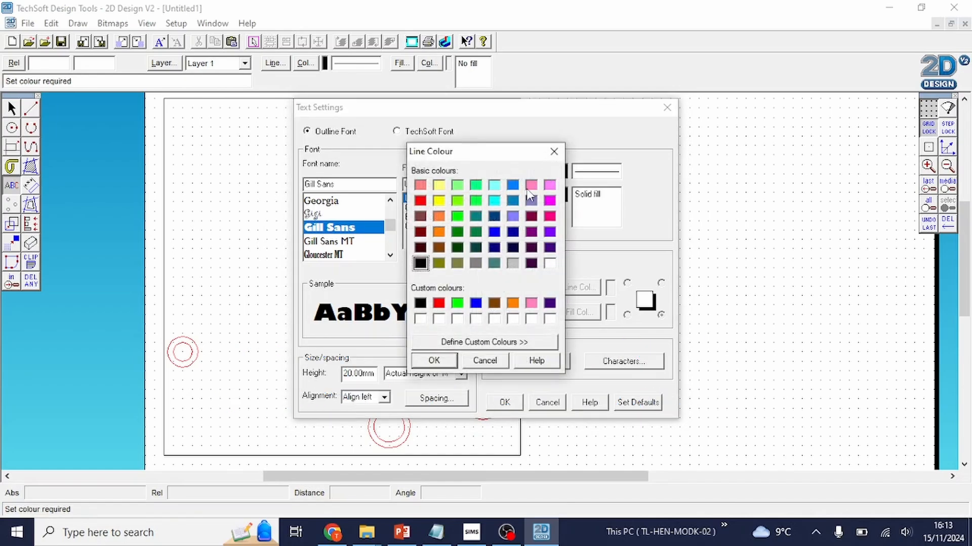
left_click(420, 201)
left_click(434, 360)
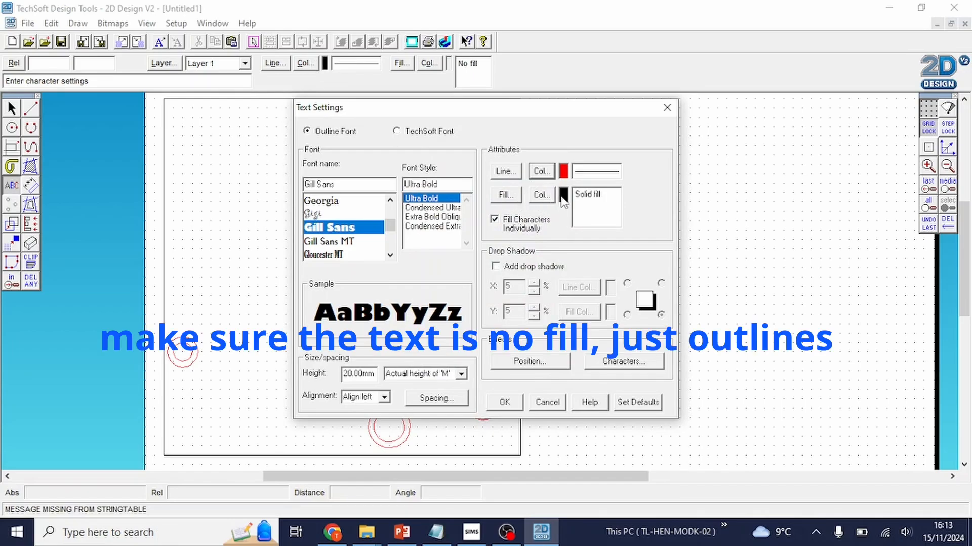
Step: Set the text's fill style to No Fill and place the outlined text in the drawing
left_click(537, 195)
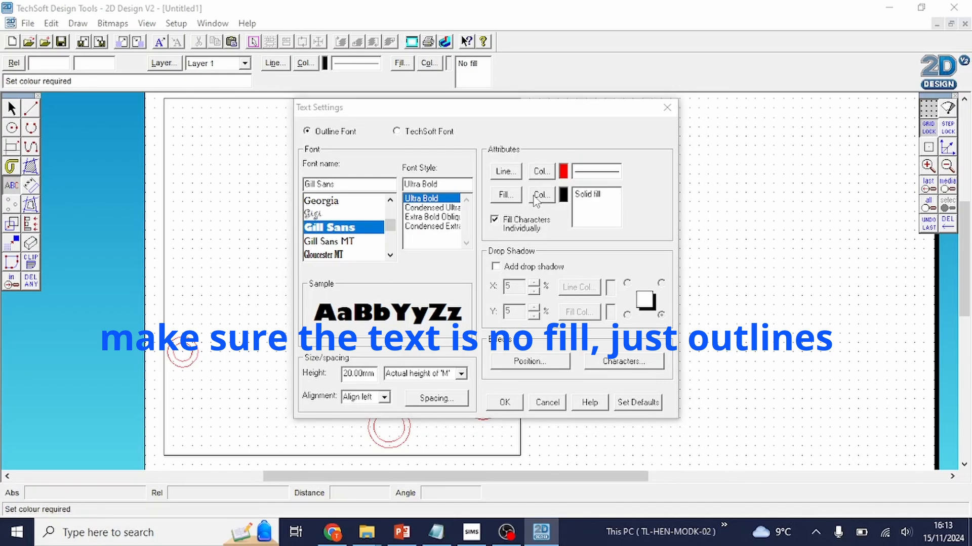
left_click(484, 360)
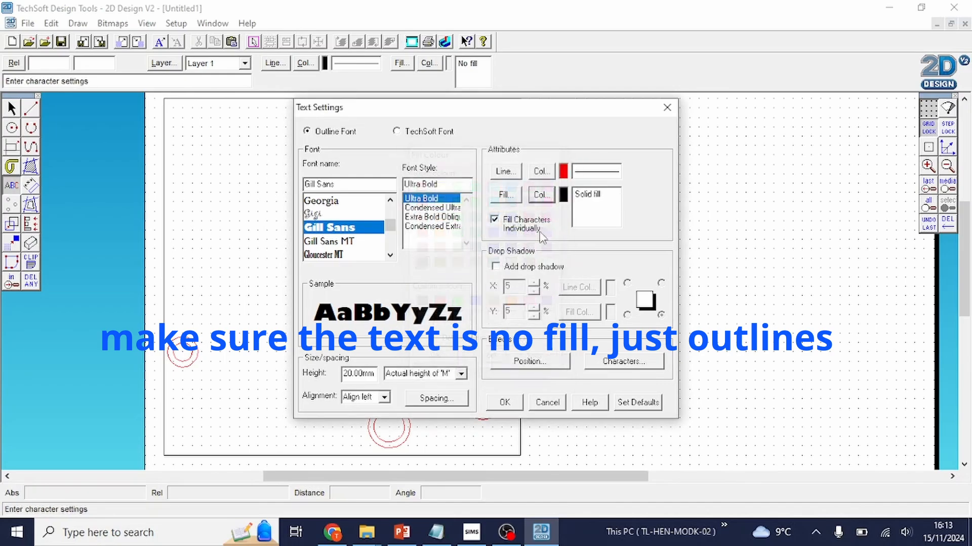
left_click(505, 194)
left_click(240, 84)
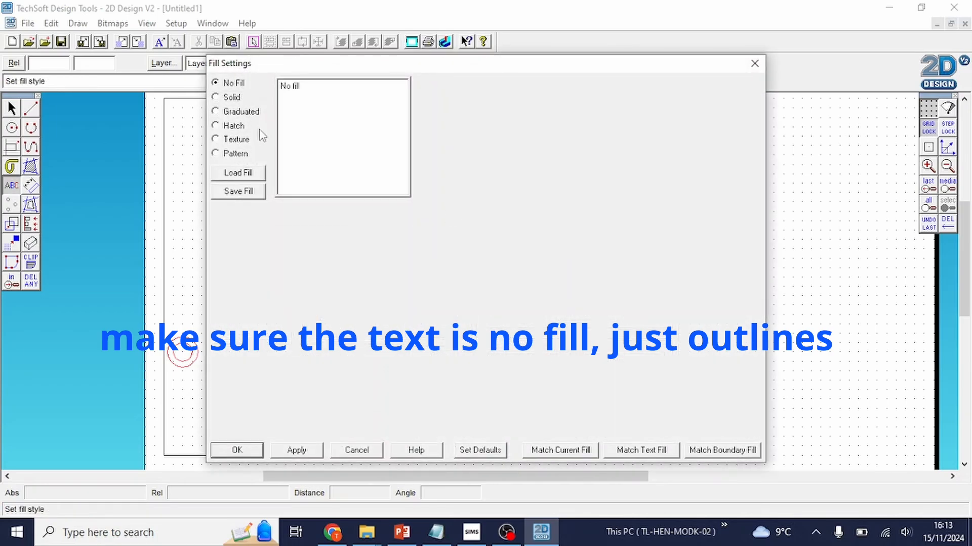
left_click(230, 446)
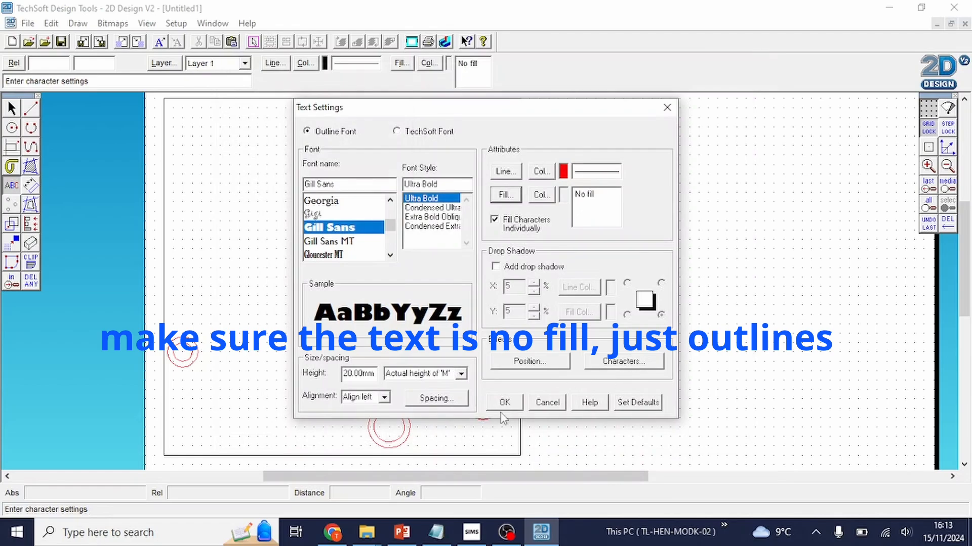
left_click(505, 400)
left_click(421, 321)
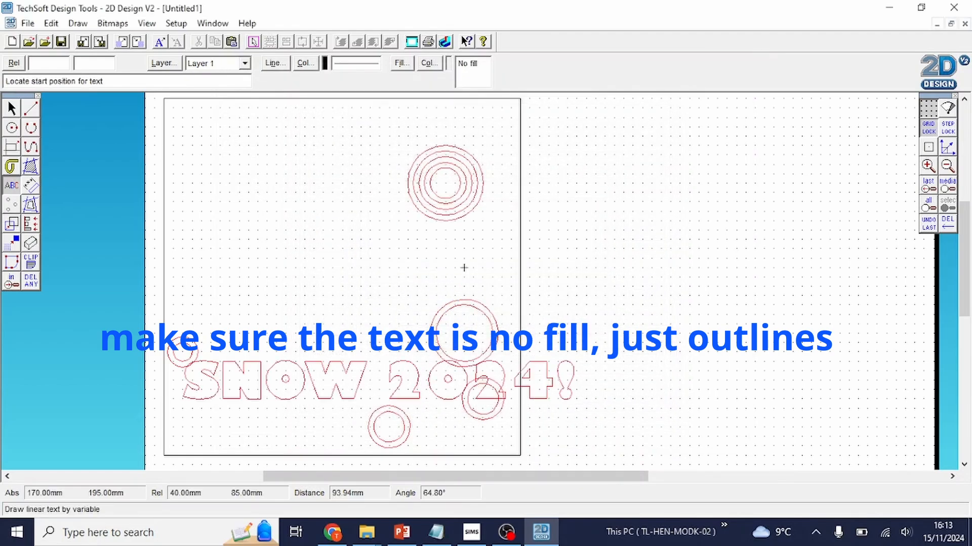
Step: Select the "SNOW 2024!" text and reduce its height to 10 mm through its properties
left_click(473, 399)
left_click(11, 108)
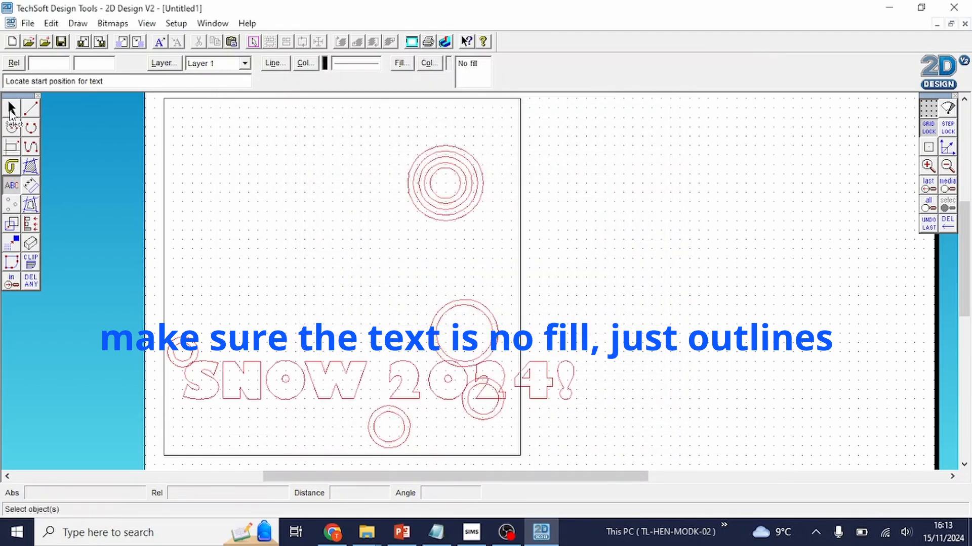
left_click(406, 388)
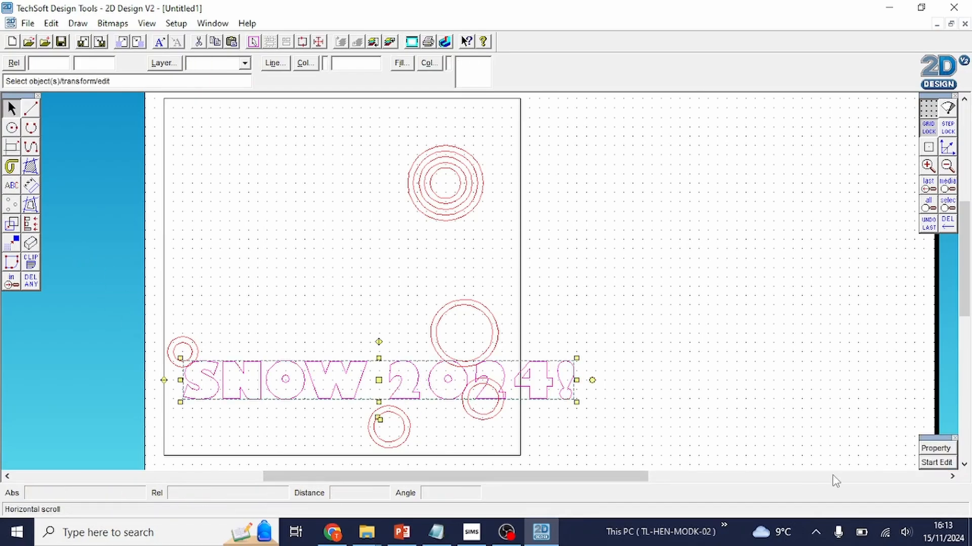
left_click(935, 448)
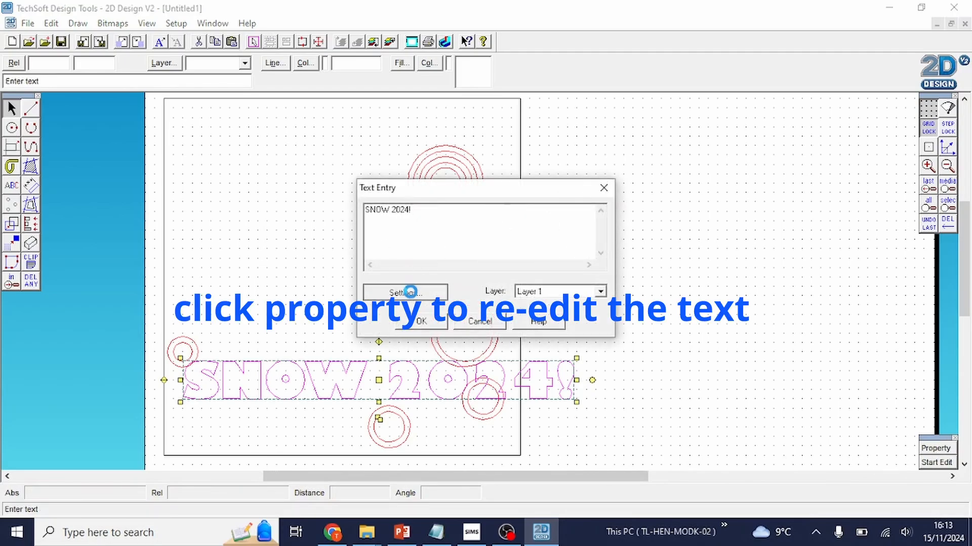
left_click(404, 413)
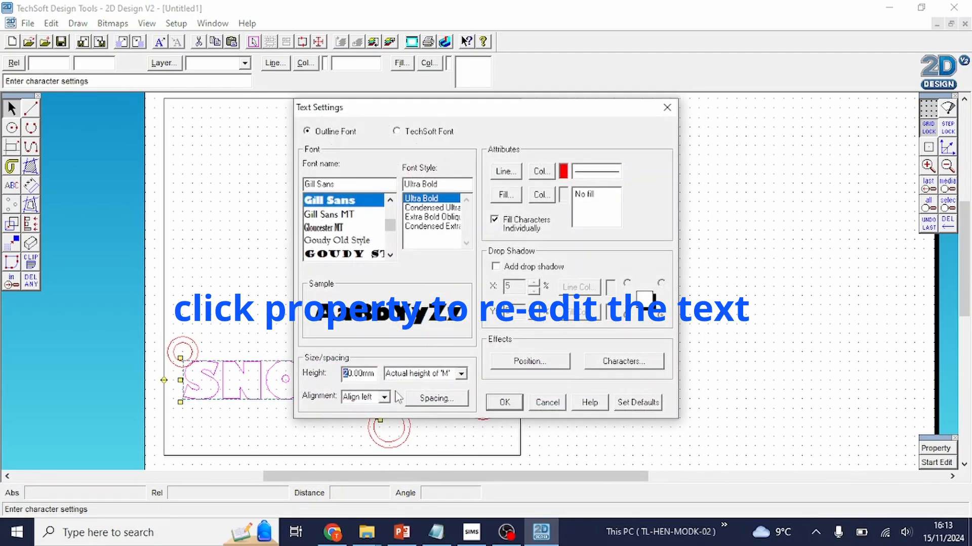
type("1")
left_click(502, 402)
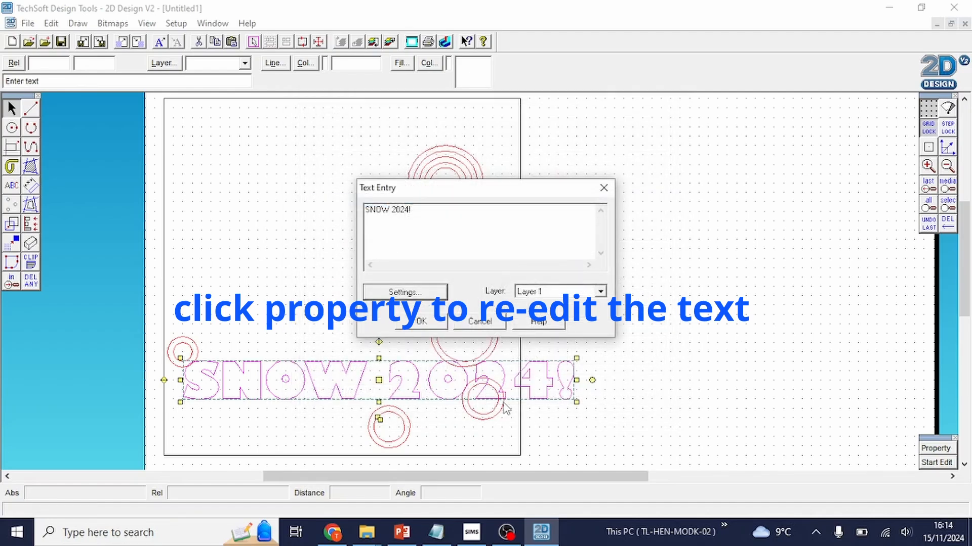
left_click(407, 322)
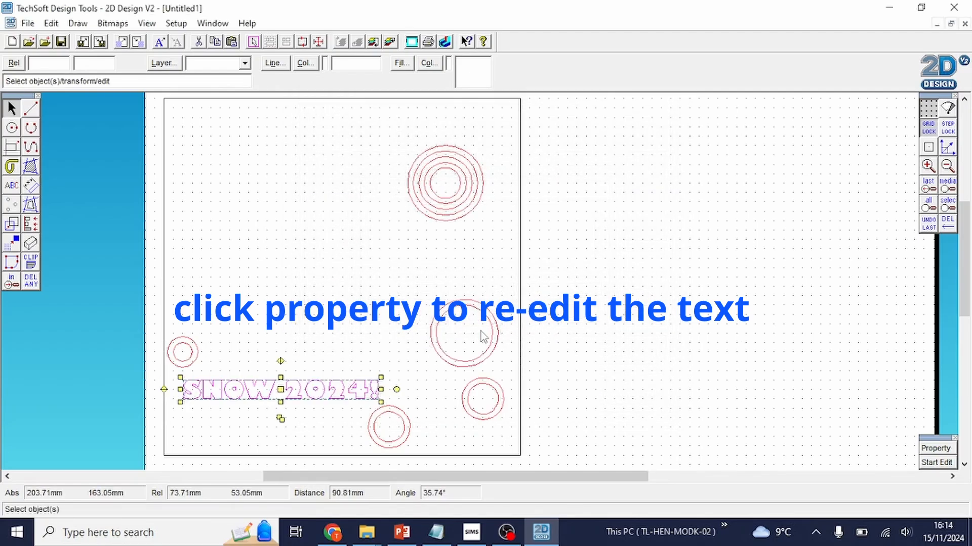
left_click(15, 228)
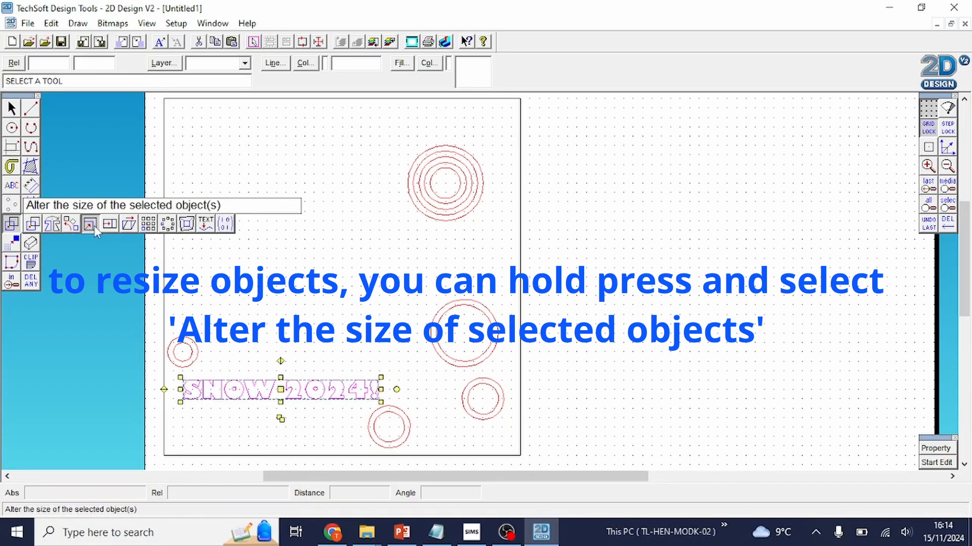
left_click(8, 229)
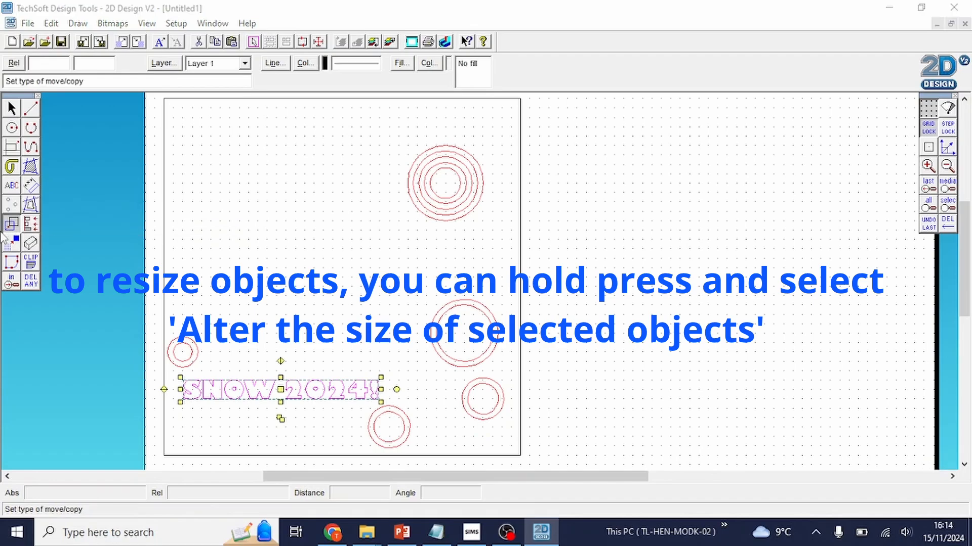
left_click(543, 243)
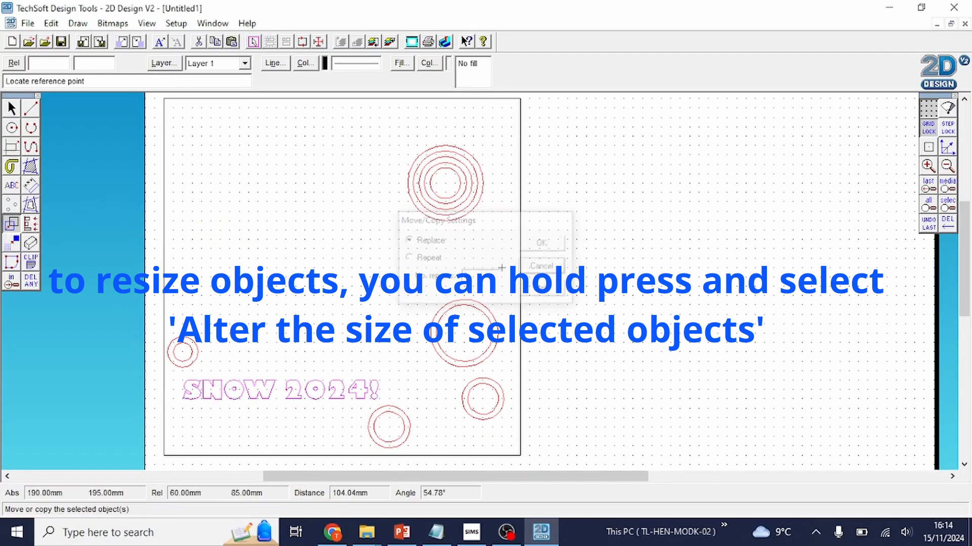
Step: Resize the "SNOW 2024!" text repeatedly about a point on it, using X and Y factors of 0.8 and the Replace option
left_click(12, 223)
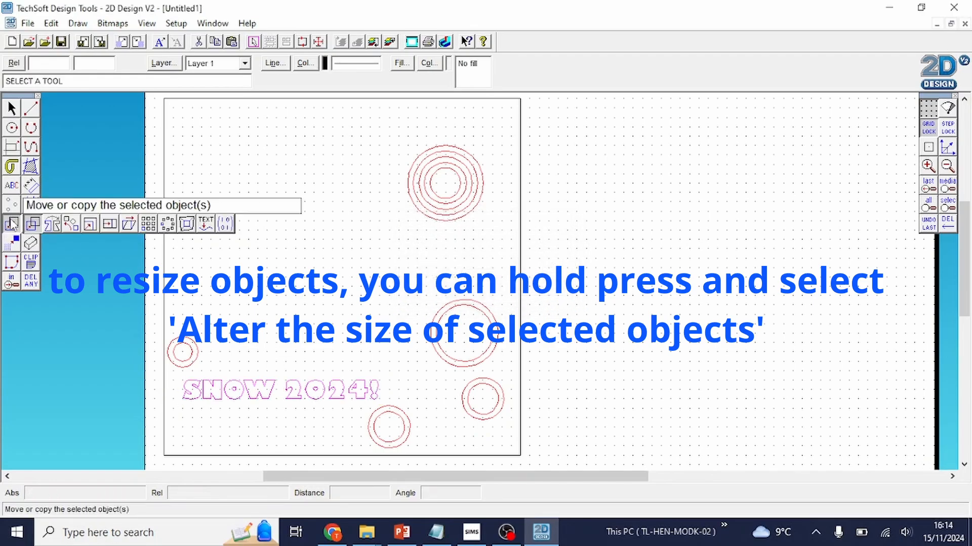
left_click(93, 228)
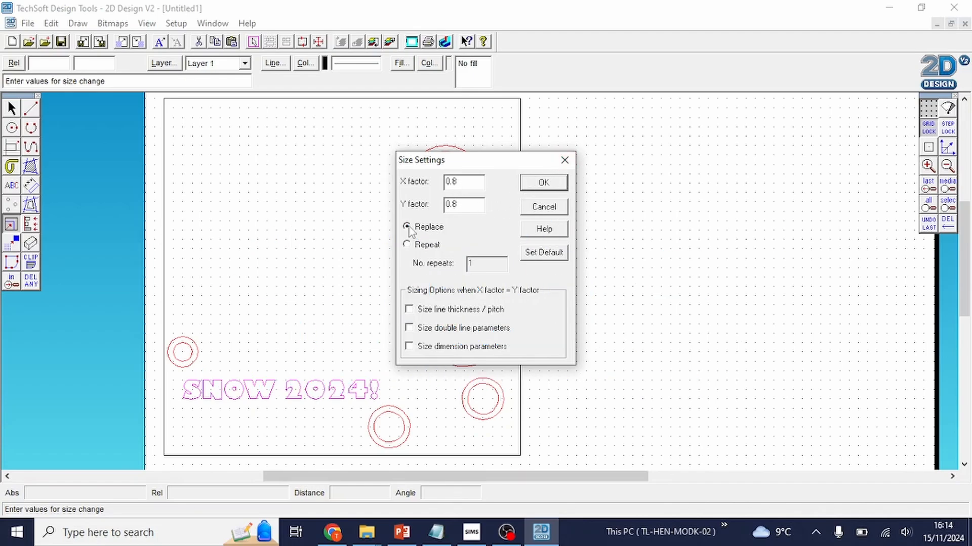
left_click(561, 183)
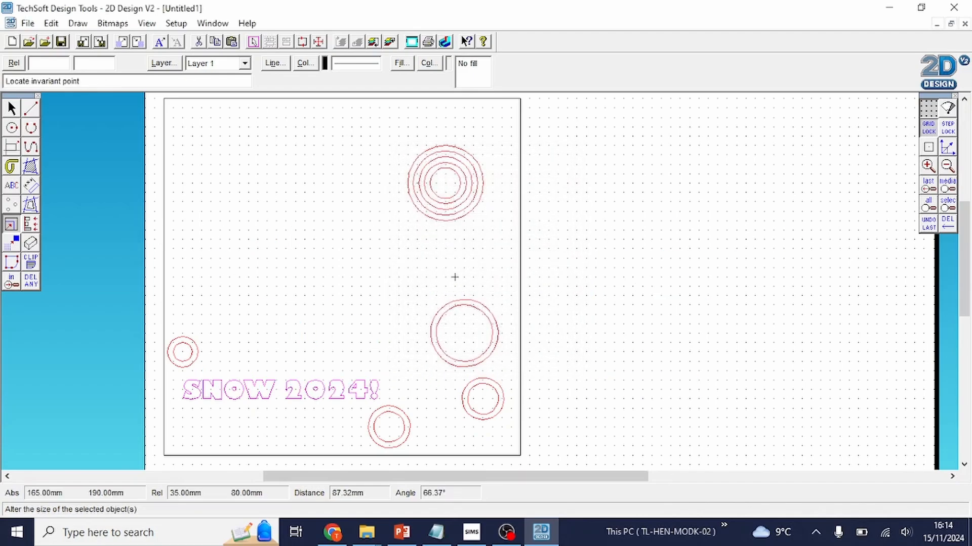
left_click(313, 380)
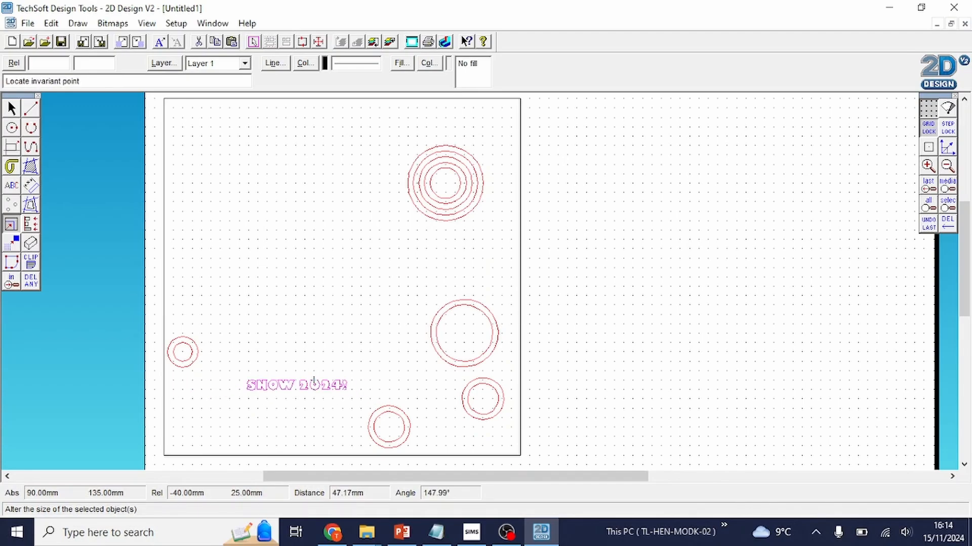
Step: Enlarge the "SNOW 2024!" text repeatedly about a point just above it, using X and Y factors of 1.2 and the Replace option
left_click(13, 226)
left_click(13, 226)
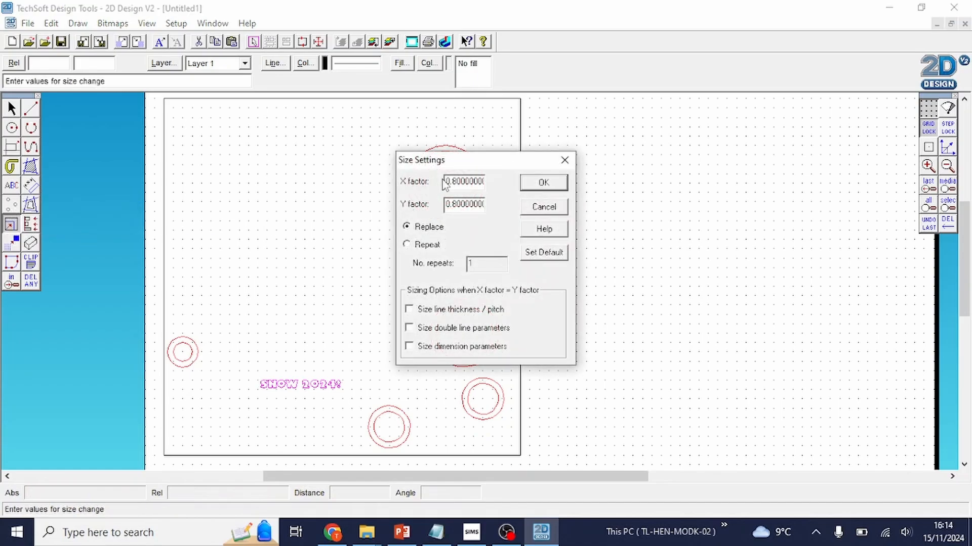
double_click(473, 182)
type("1.2")
key("Tab")
type("1.")
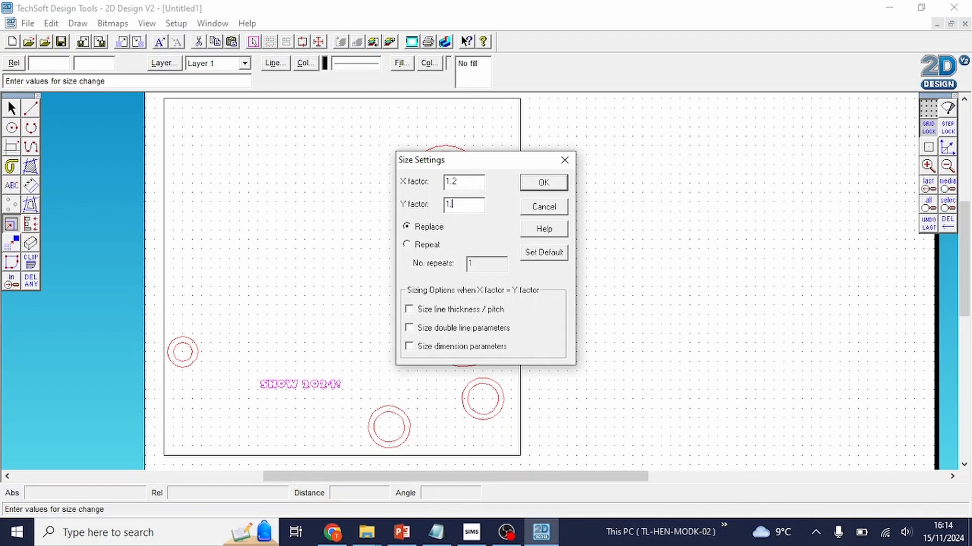
left_click(541, 184)
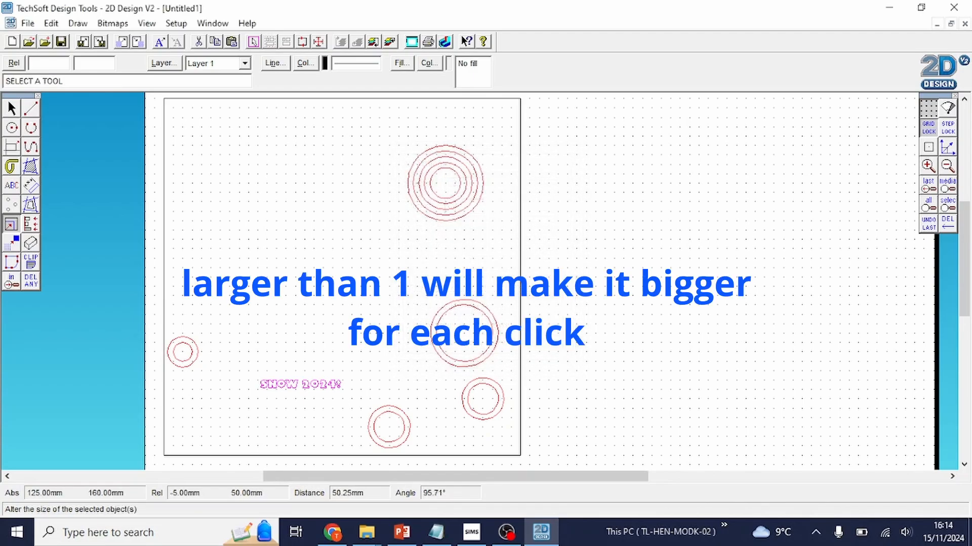
left_click(315, 373)
left_click(314, 371)
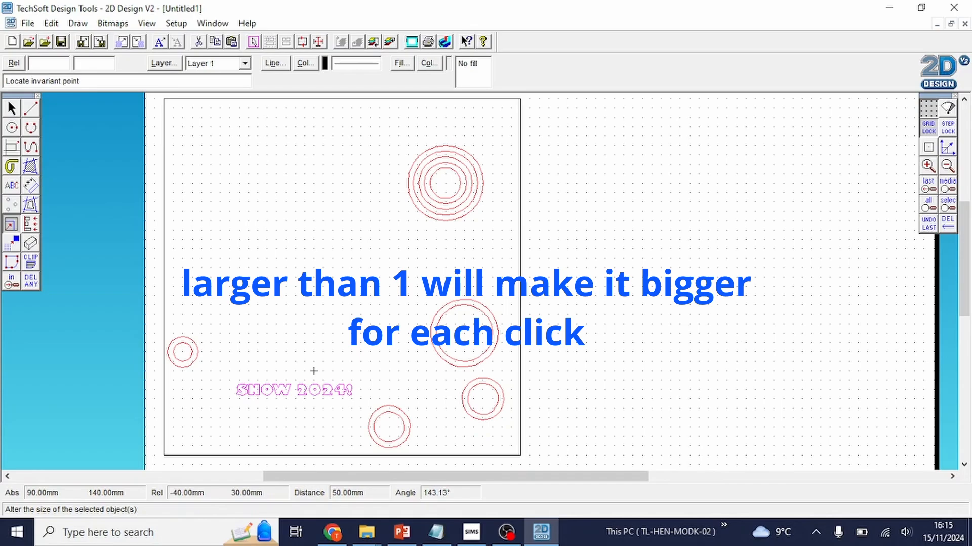
left_click(314, 376)
left_click(314, 380)
left_click(313, 380)
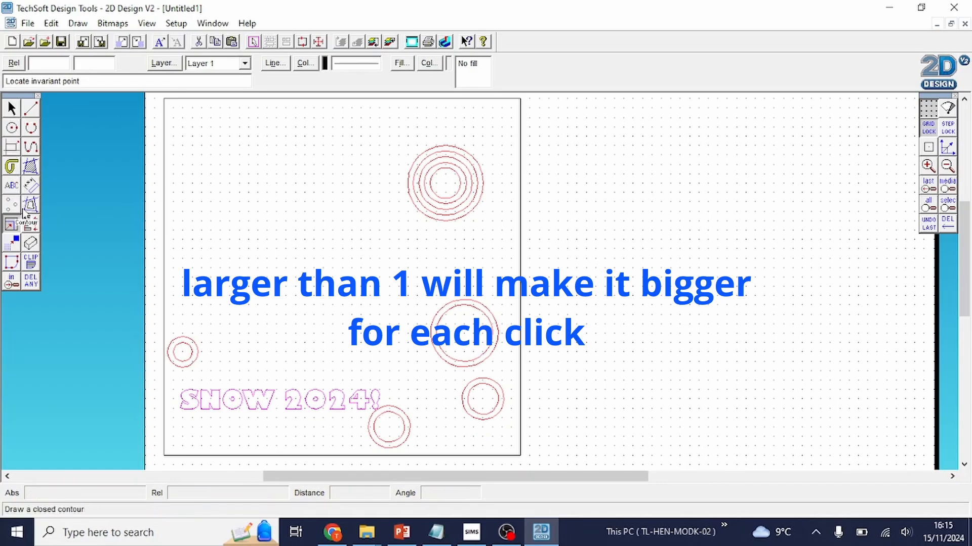
Step: Try rotating the "SNOW 2024!" text in 30° increments with 5 repeats about a point above it
left_click(11, 223)
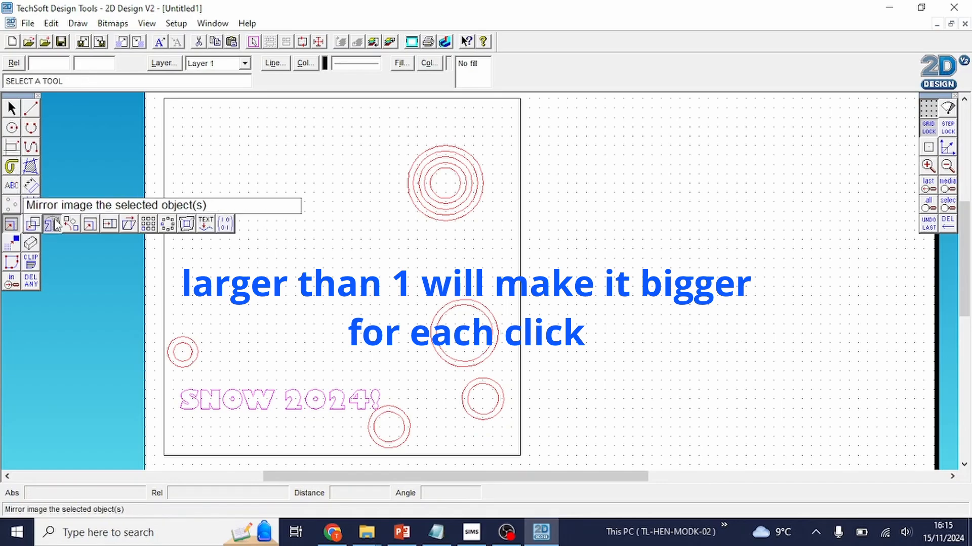
left_click(80, 227)
left_click_drag(495, 240, 335, 216)
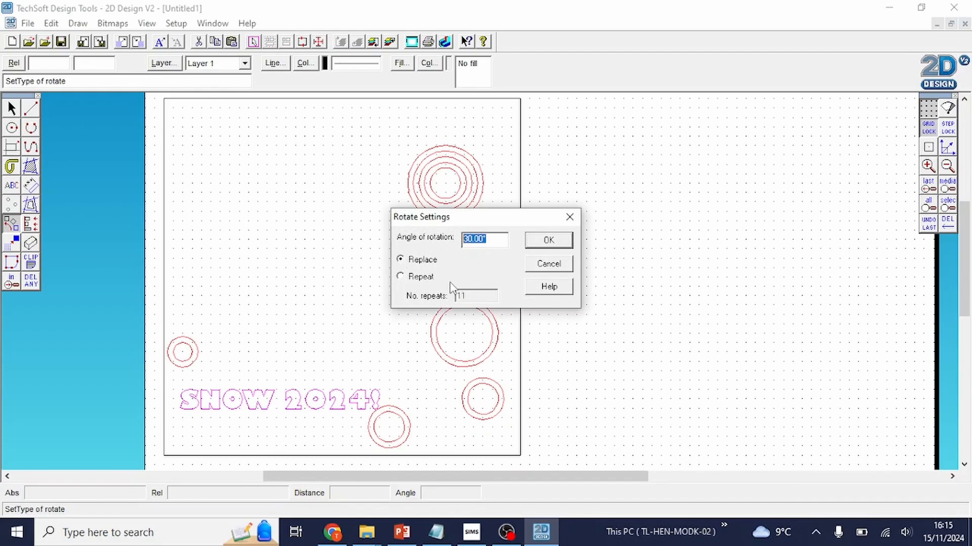
left_click(422, 277)
left_click(548, 241)
left_click(296, 372)
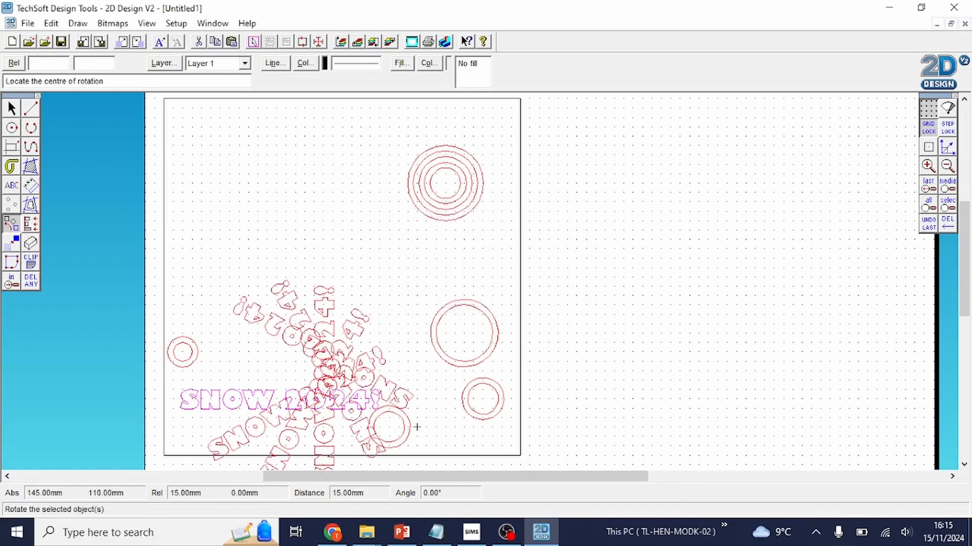
key("ctrl+z")
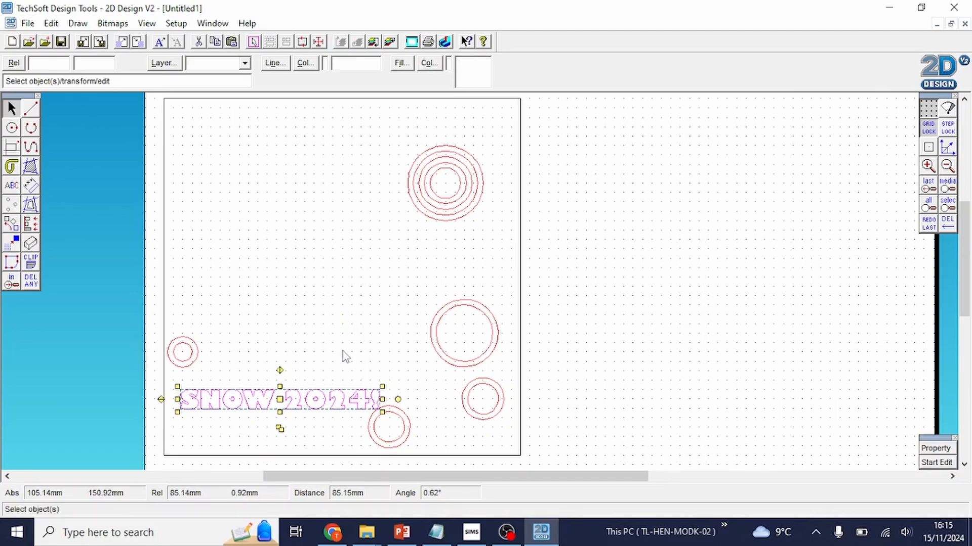
left_click(12, 224)
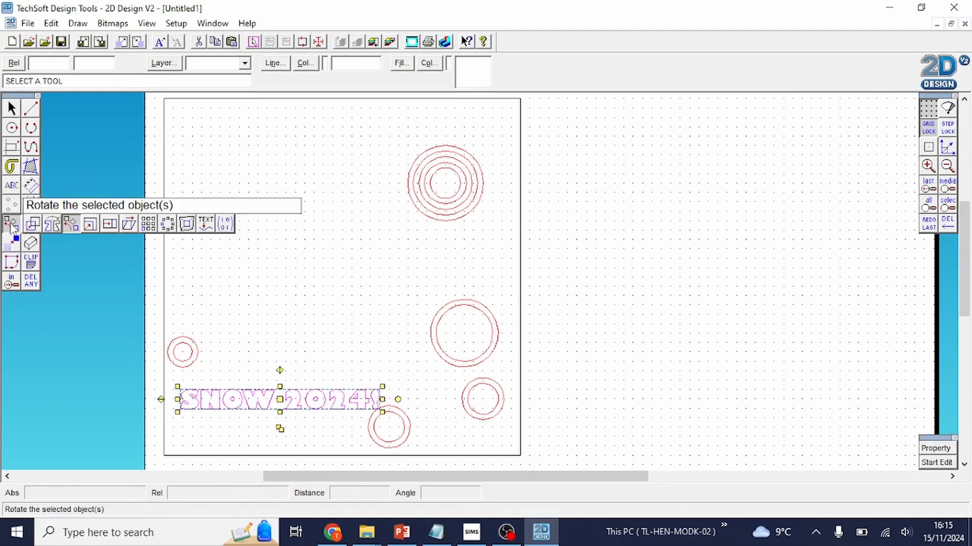
left_click(12, 226)
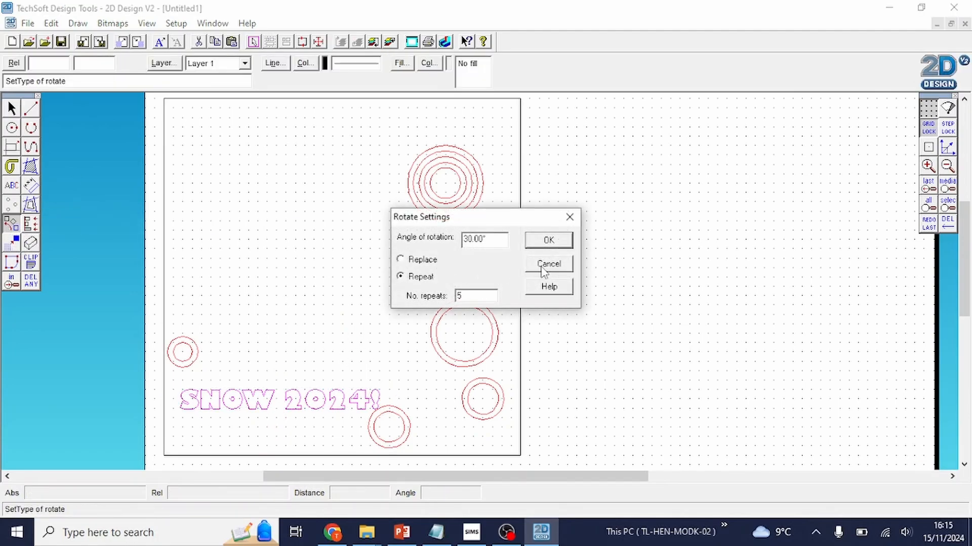
left_click(543, 271)
Step: Move the "SNOW 2024!" text by its centre handle to just inside the square's upper edge and deselect it
left_click(11, 108)
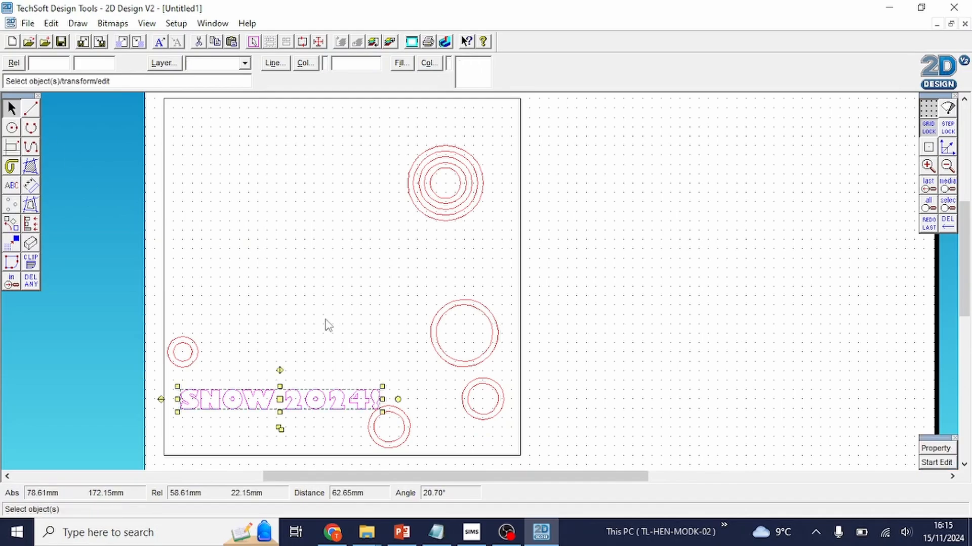
left_click(280, 399)
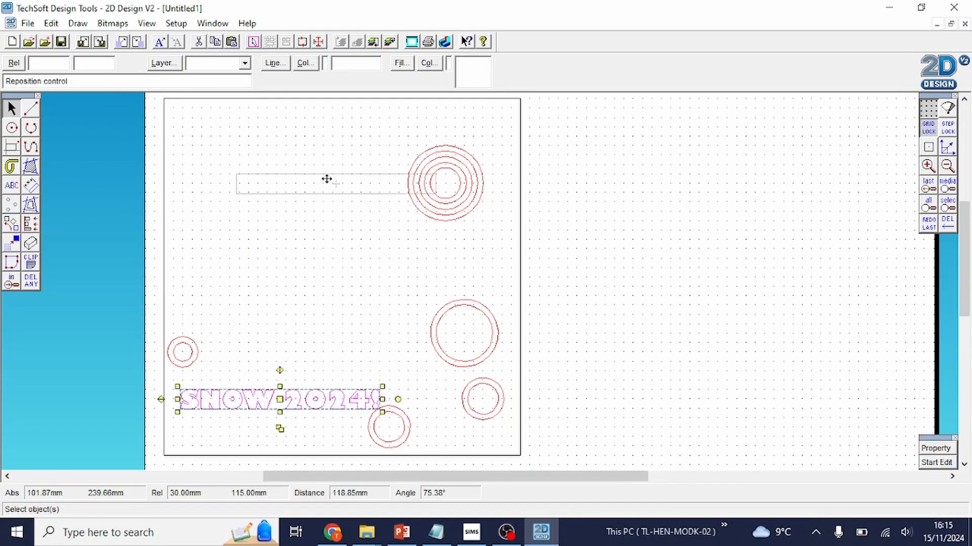
left_click(289, 118)
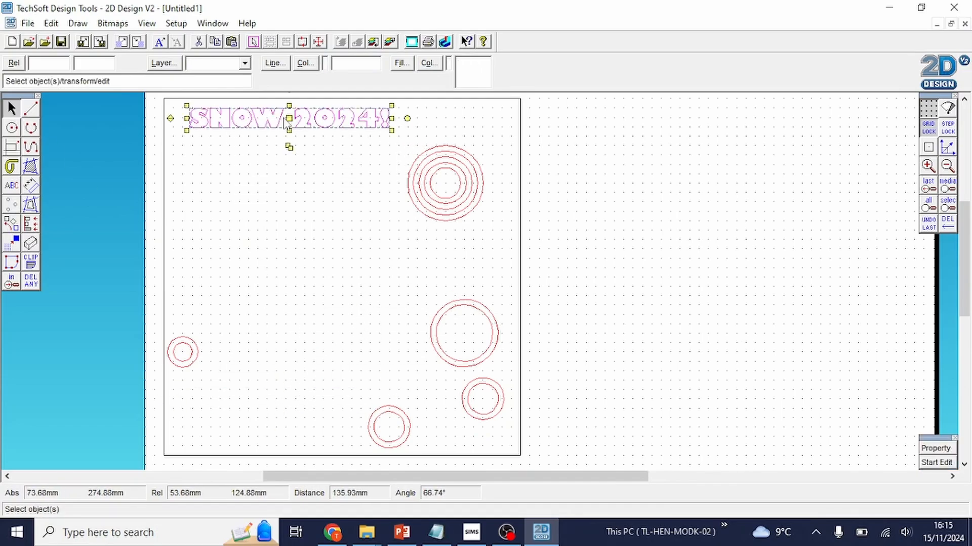
left_click(515, 135)
left_click(234, 101)
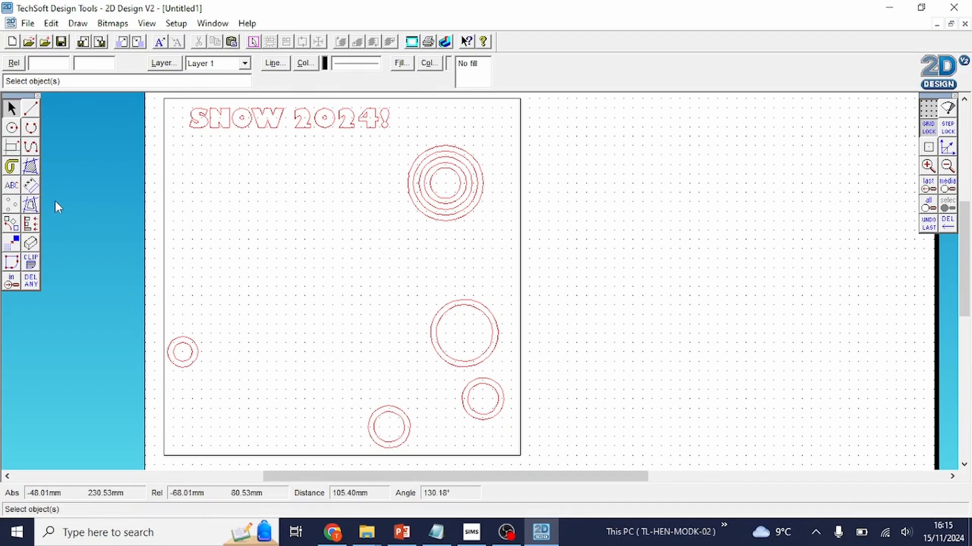
Step: Set the contour spacing to 2 mm with one Tool Path contour and try contouring the first letters of the text
left_click(31, 205)
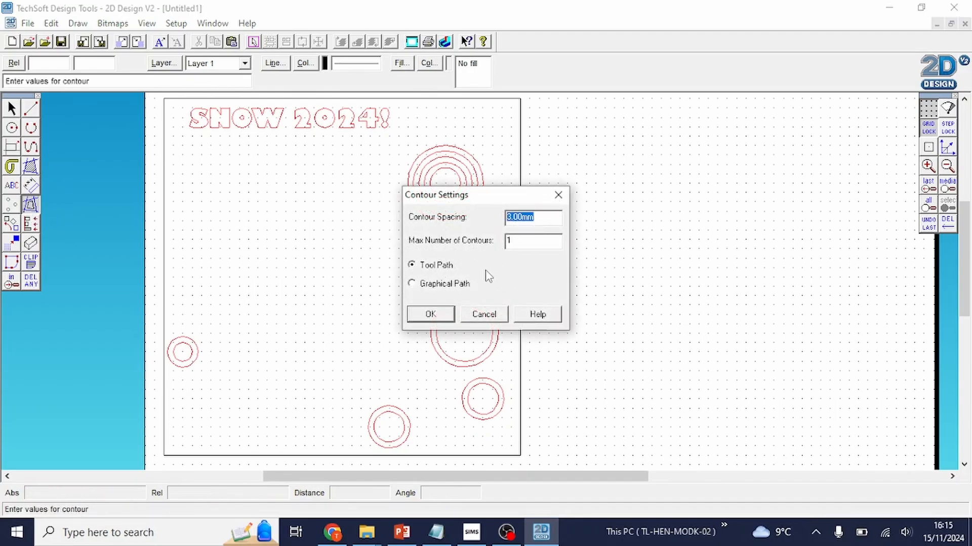
type("2")
left_click(428, 314)
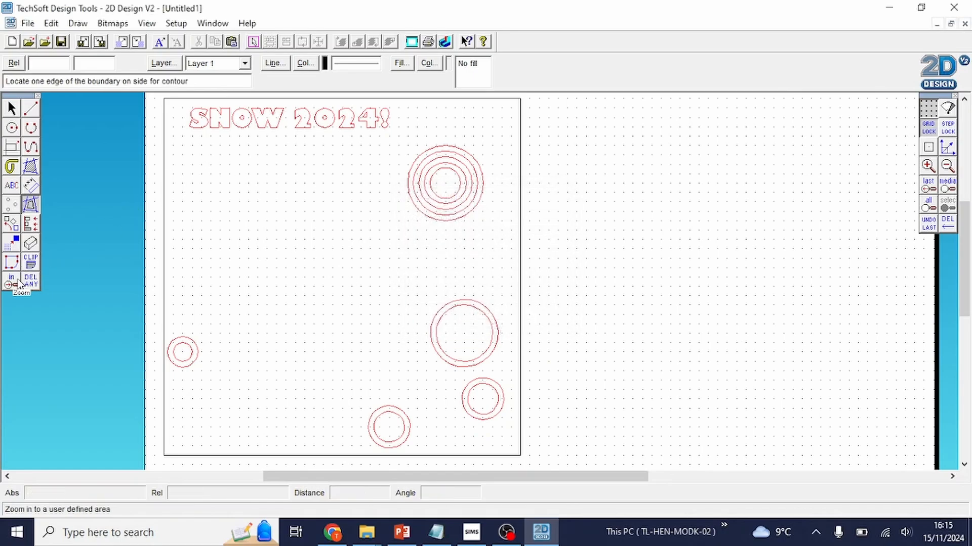
left_click(204, 128)
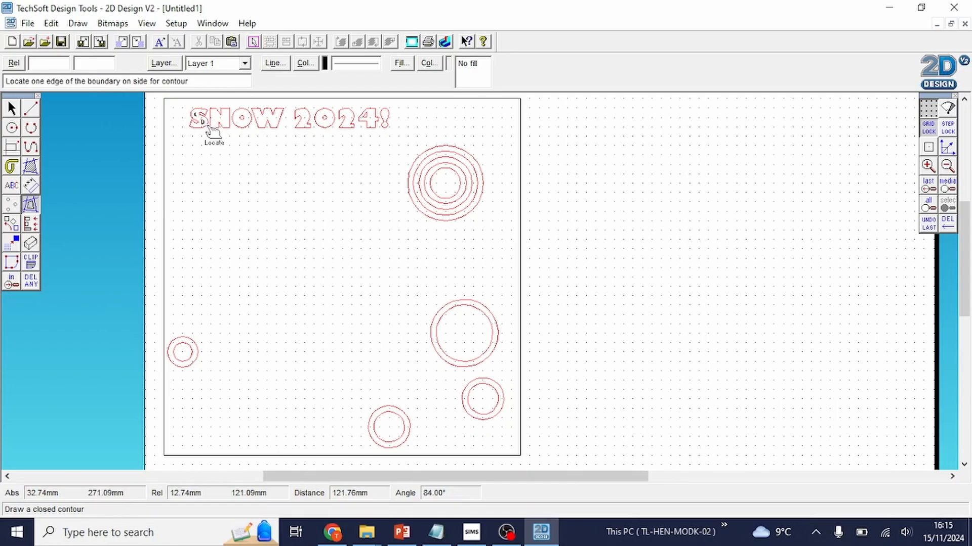
key("ctrl+z")
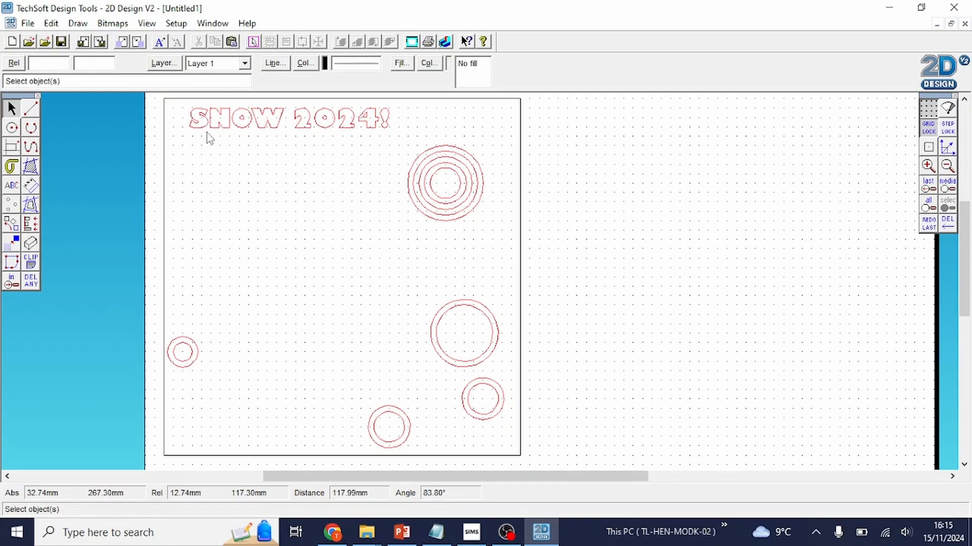
Step: Add stacked Tool Path contours at 2 mm spacing around the letters and digits of "SNOW 2024!"
left_click(30, 205)
left_click(215, 127)
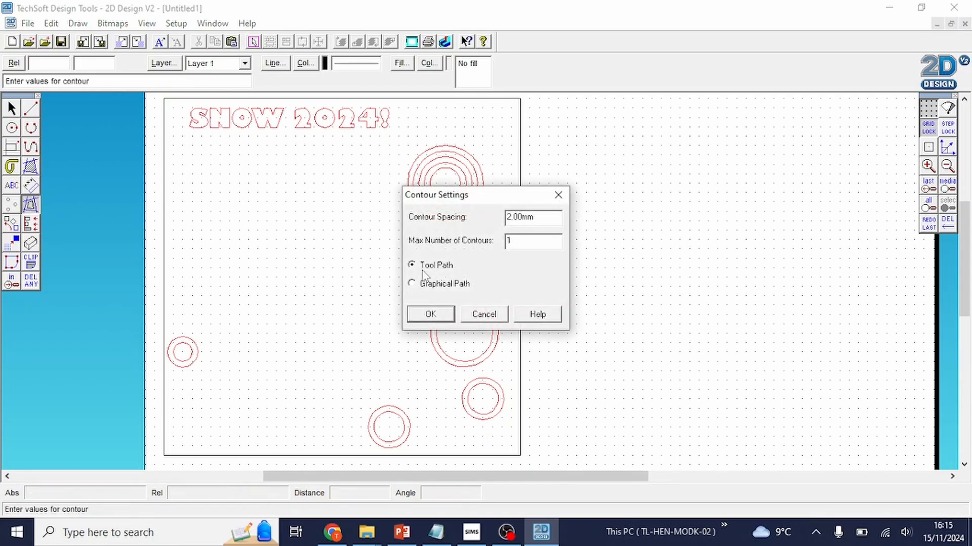
left_click(431, 314)
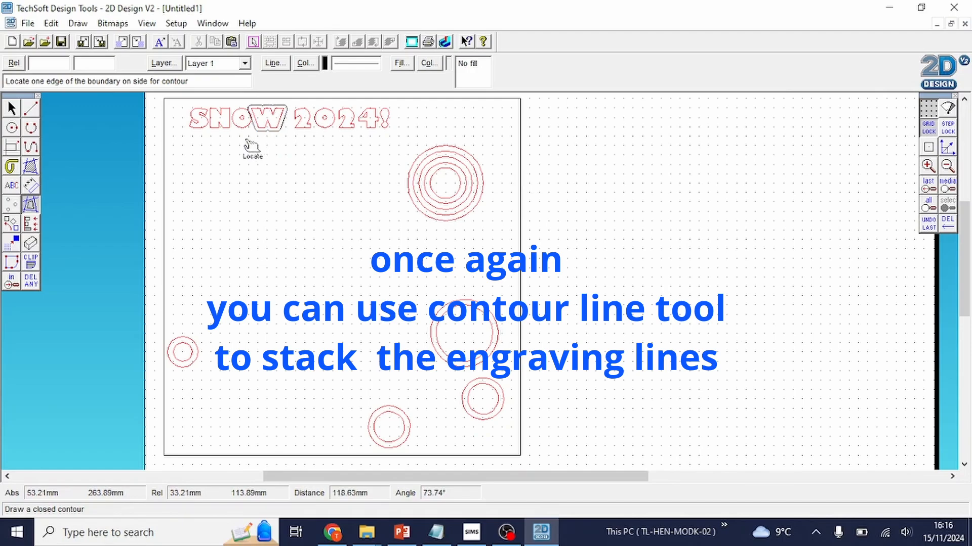
left_click(219, 134)
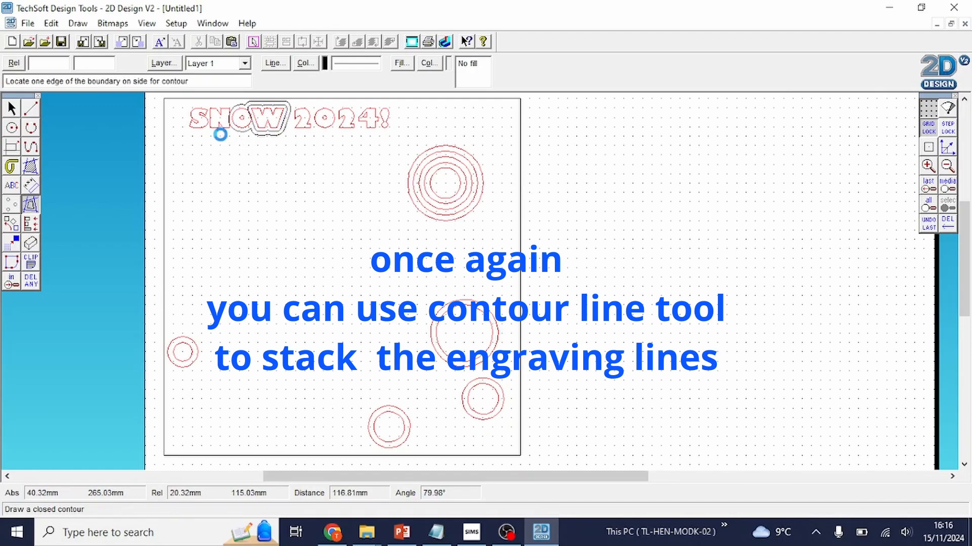
left_click(299, 135)
left_click(320, 136)
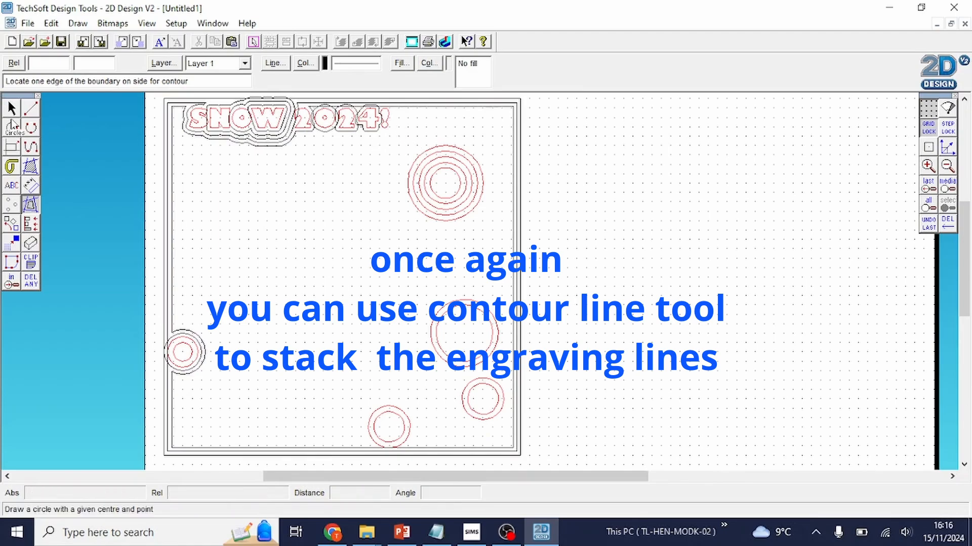
Step: Select and delete the unwanted contours running inside the square's border and around the outside of the text
left_click(14, 124)
left_click(11, 108)
left_click(176, 135)
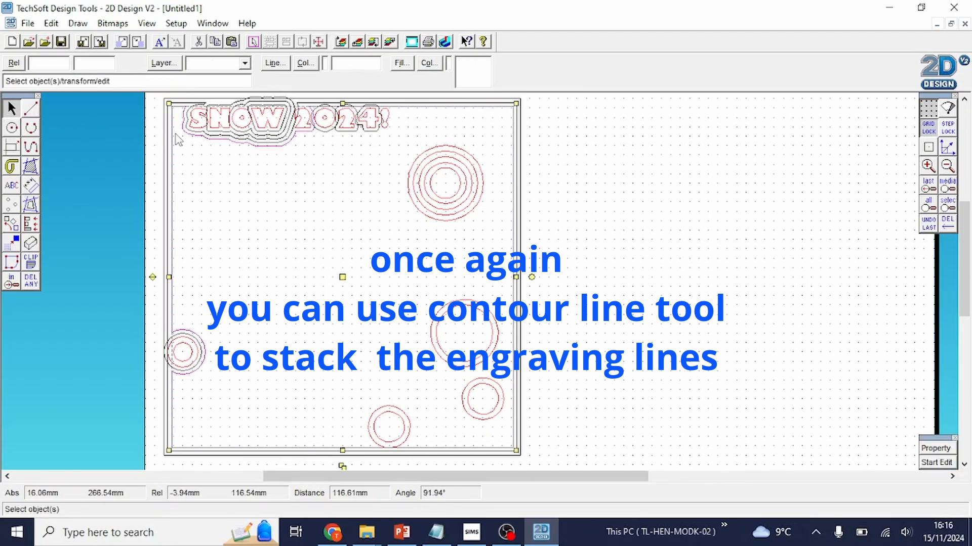
left_click(170, 139)
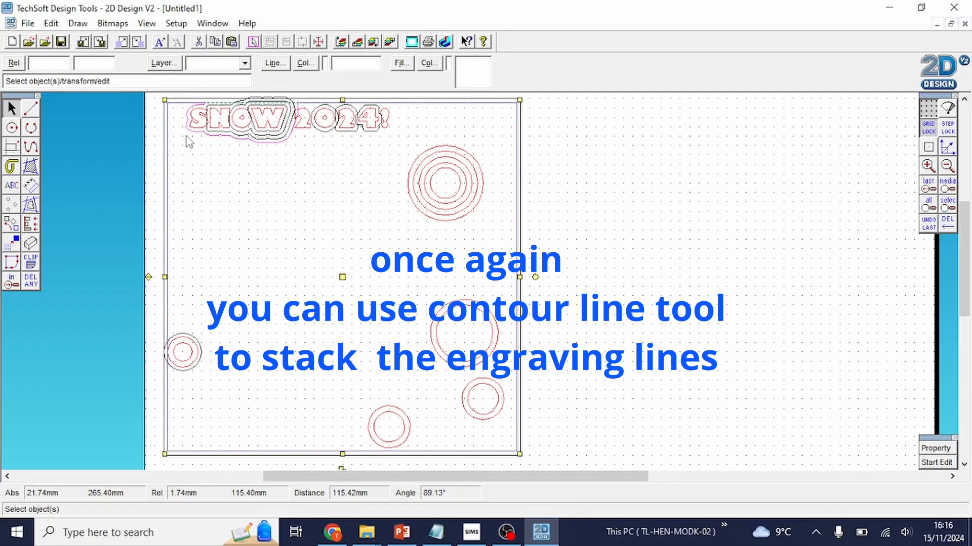
left_click(228, 147)
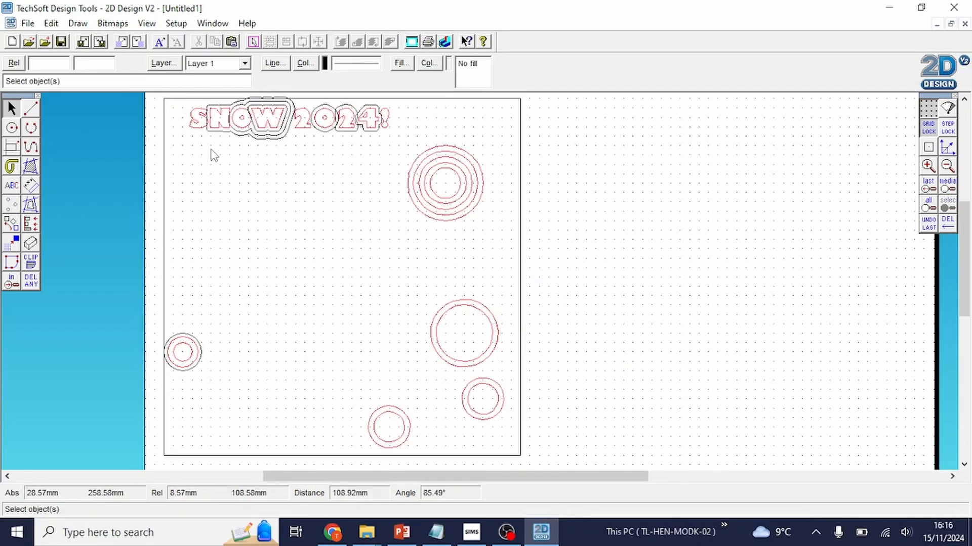
left_click(281, 141)
left_click(287, 171)
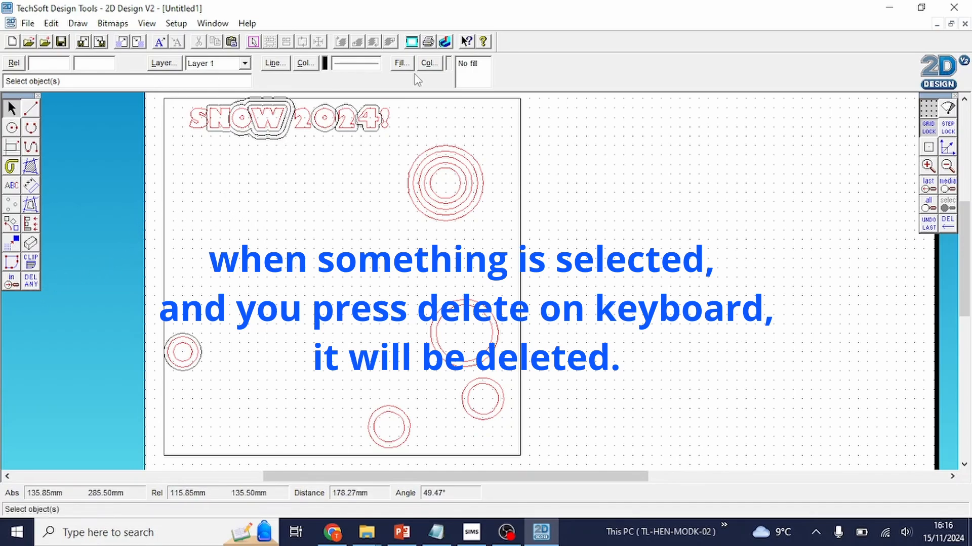
Step: Magnify the contoured "SNOW 2024!" text with a zoom box, and magnify the word "SNOW" further with a second one
left_click(11, 287)
left_click(34, 284)
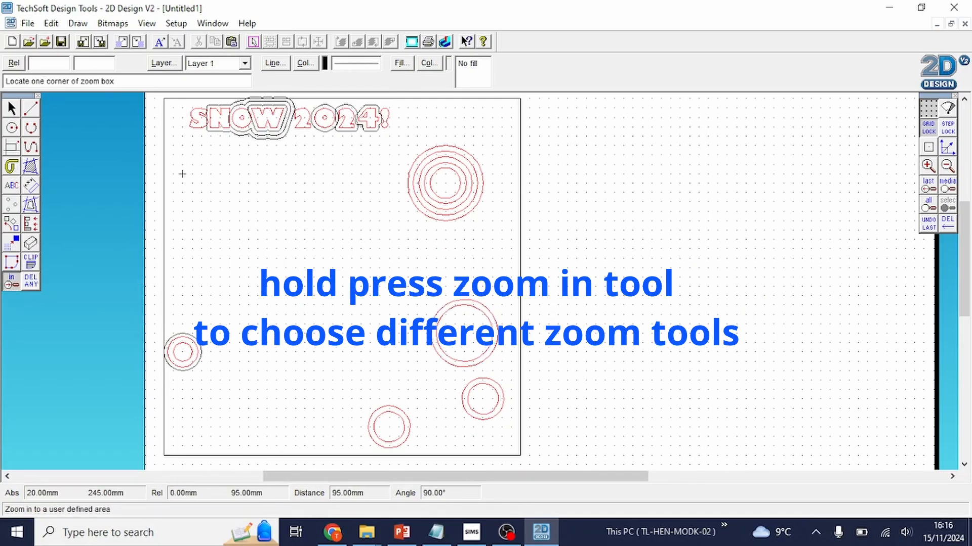
left_click(155, 201)
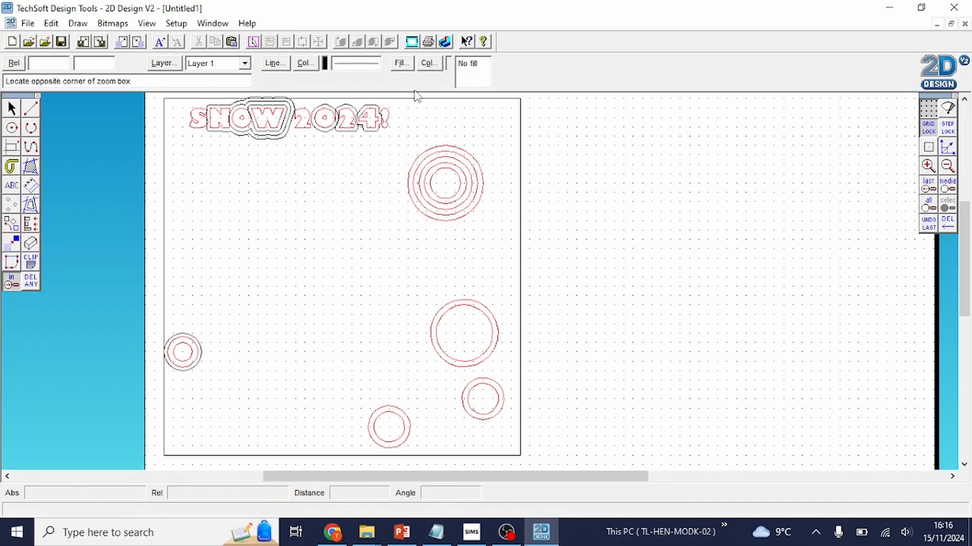
left_click(397, 96)
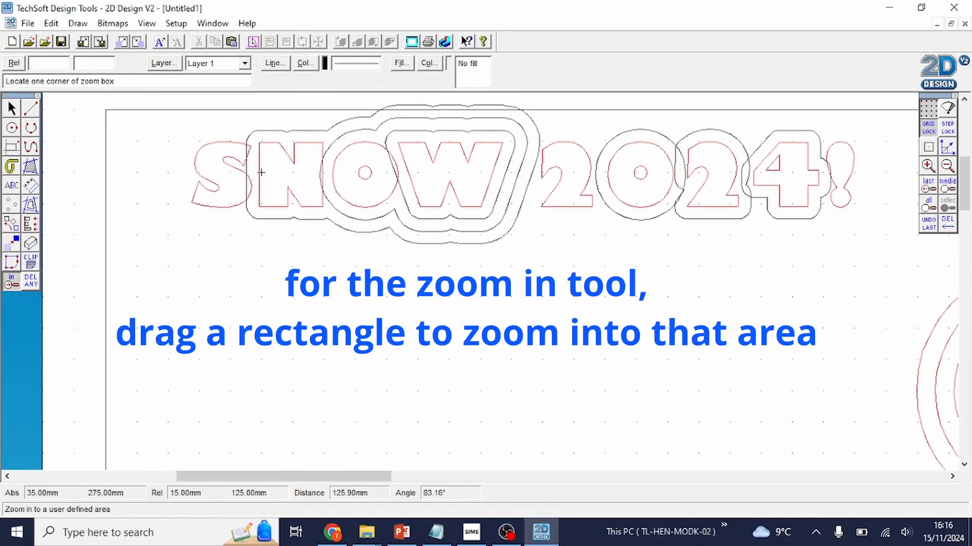
left_click(168, 109)
left_click(513, 236)
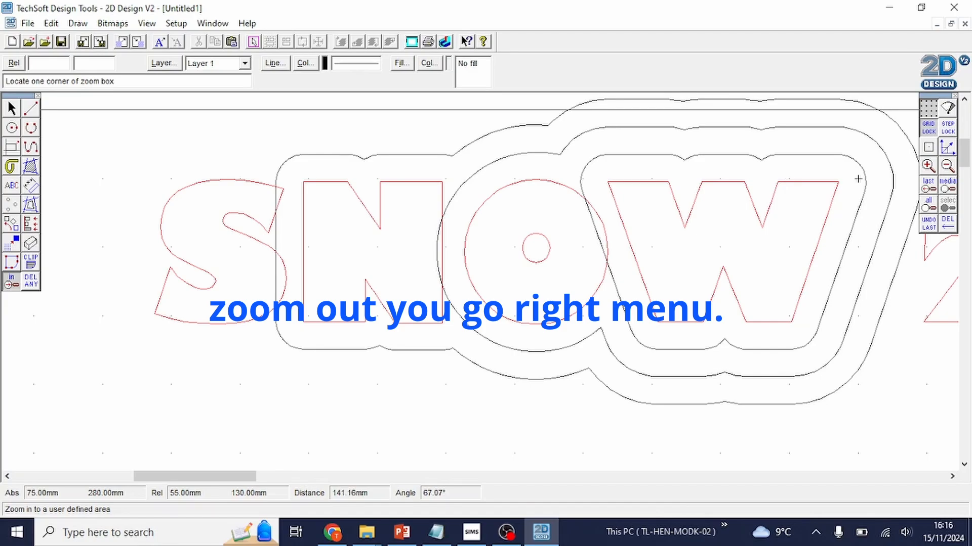
Step: Zoom out and in by fixed amounts, and fit all objects of the drawing in the view
left_click(947, 168)
left_click(947, 169)
left_click(946, 169)
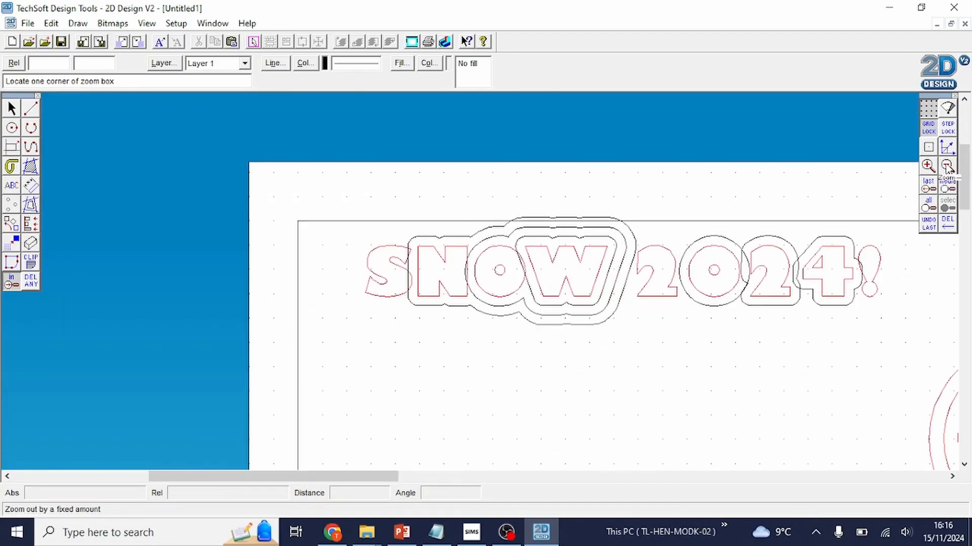
left_click(947, 168)
left_click(929, 167)
left_click(929, 167)
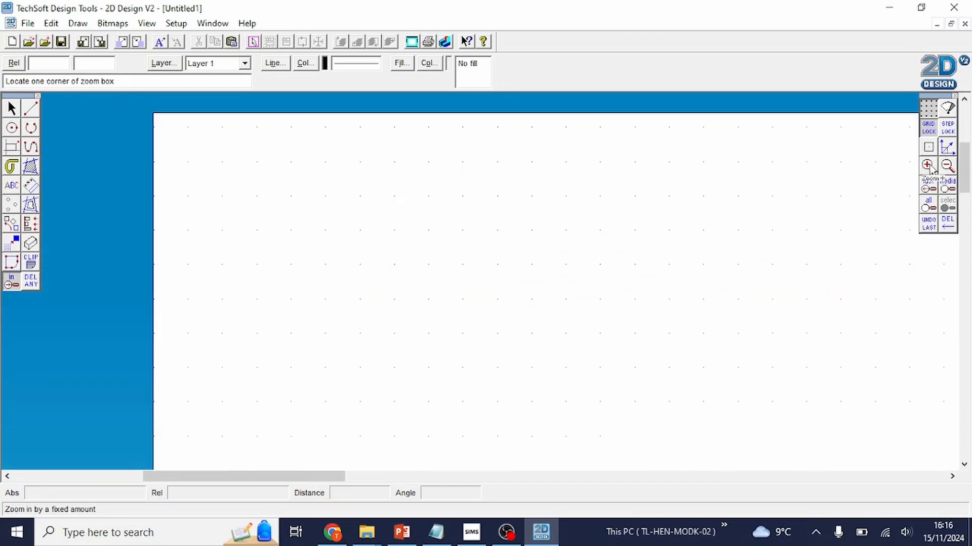
left_click(946, 168)
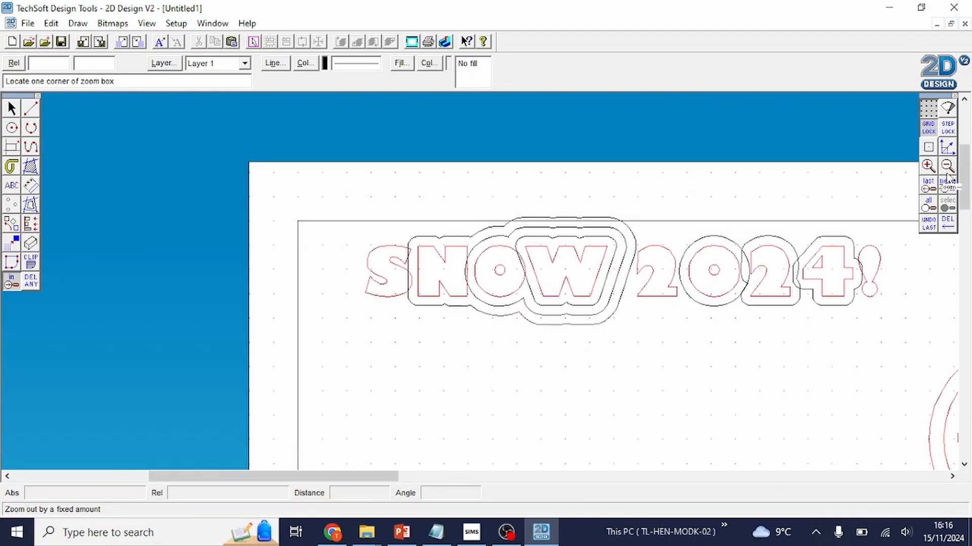
left_click(929, 204)
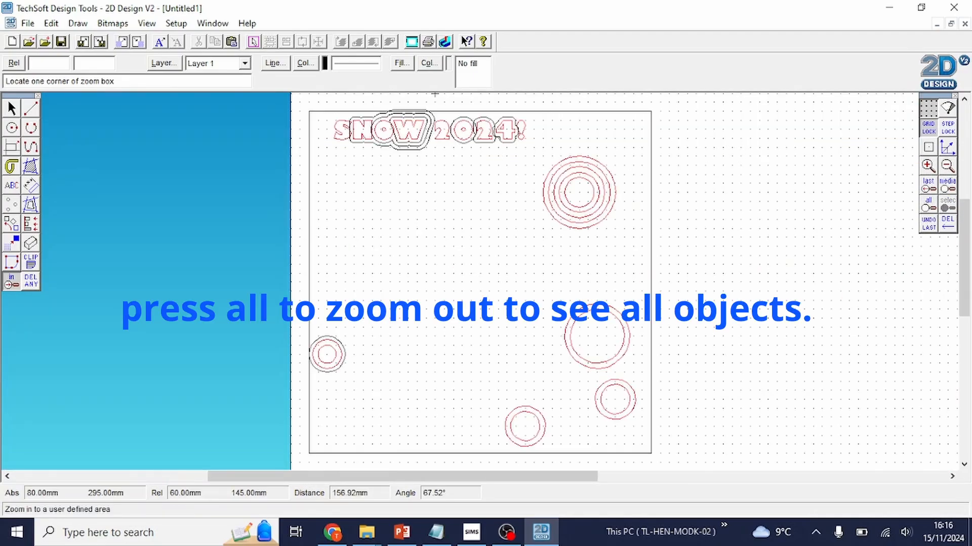
Step: Draw two overlapping rectangles in the middle of the square, the lower one about 55 by 40 mm
left_click(948, 190)
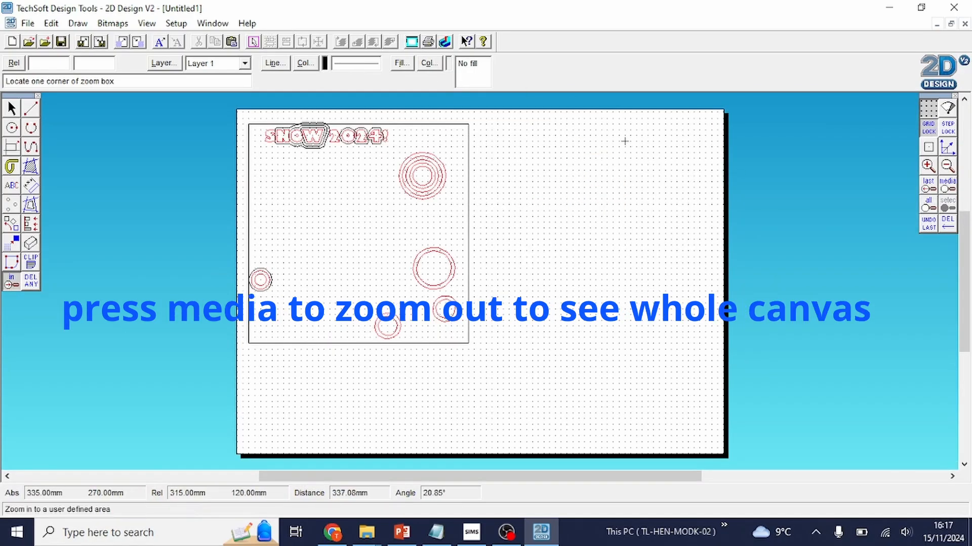
left_click(927, 206)
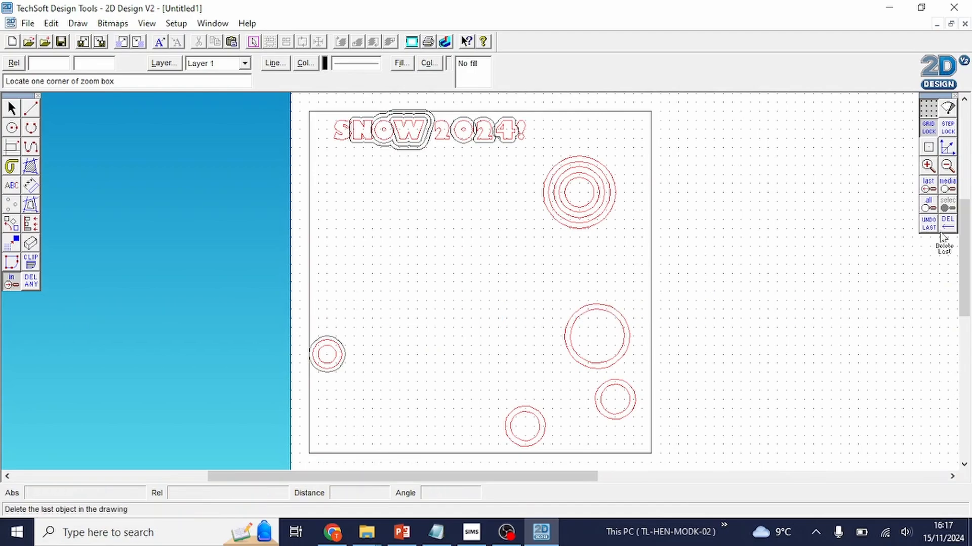
left_click(12, 147)
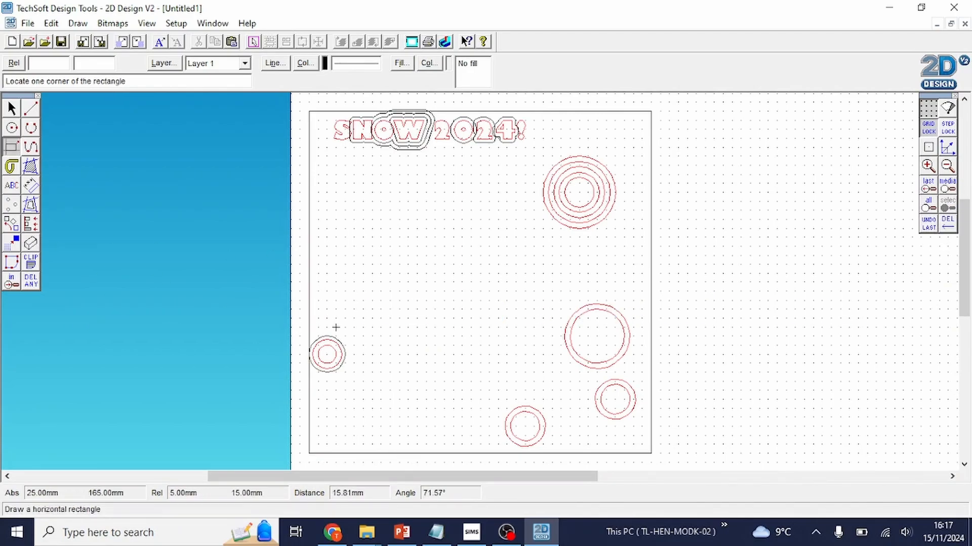
left_click(399, 219)
left_click(499, 292)
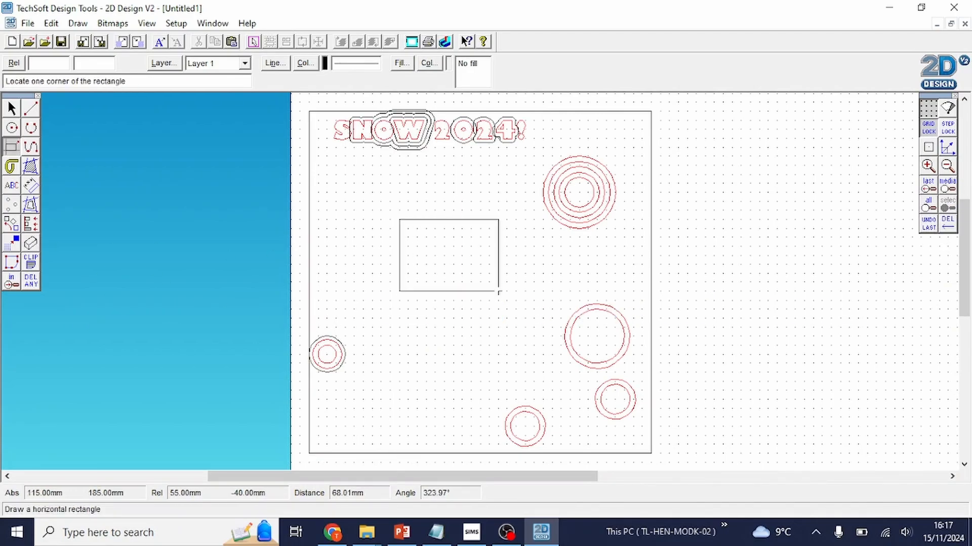
left_click(426, 183)
left_click(516, 264)
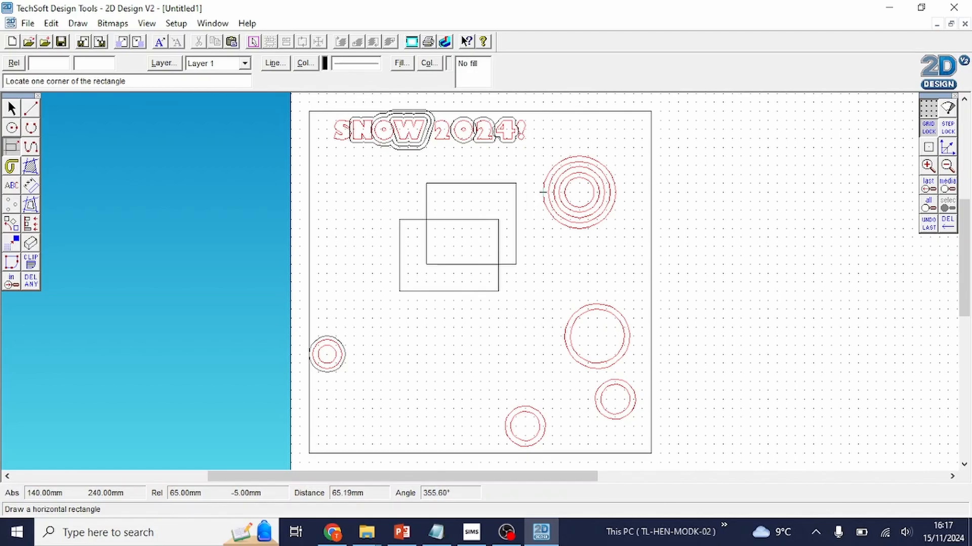
Step: Draw a two-tier tree from single lines, its apex at the centre of the upper concentric circles and each base about 55 mm wide
left_click(31, 108)
left_click(579, 192)
left_click(524, 247)
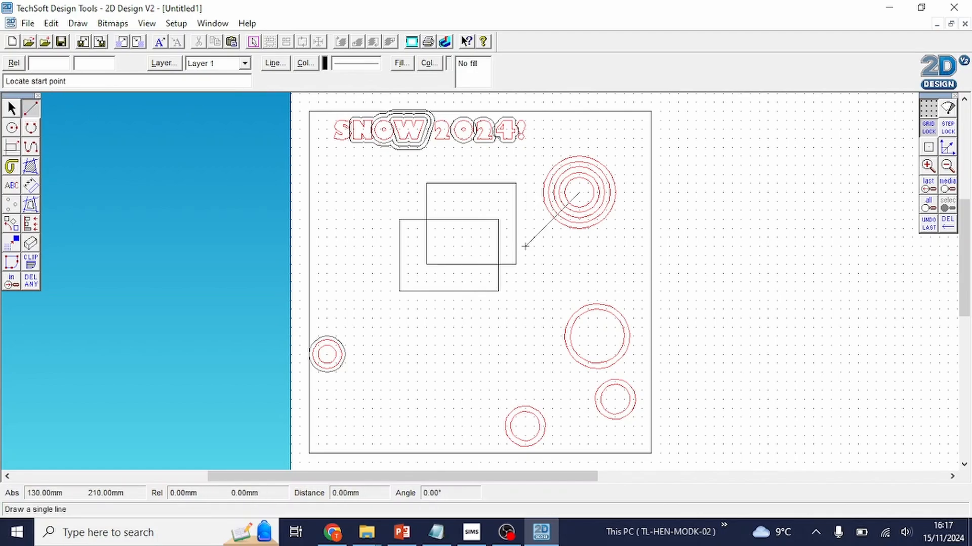
left_click(579, 193)
left_click(625, 246)
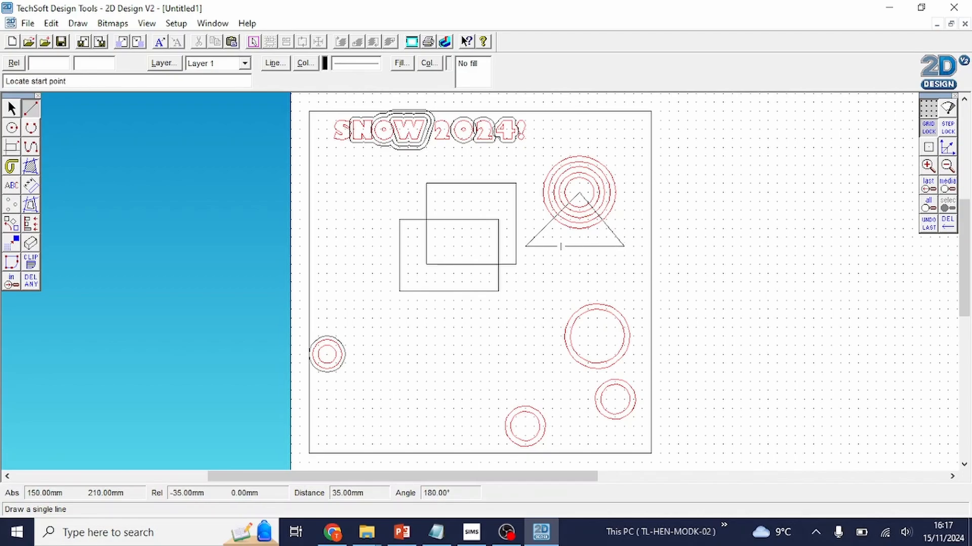
left_click(552, 247)
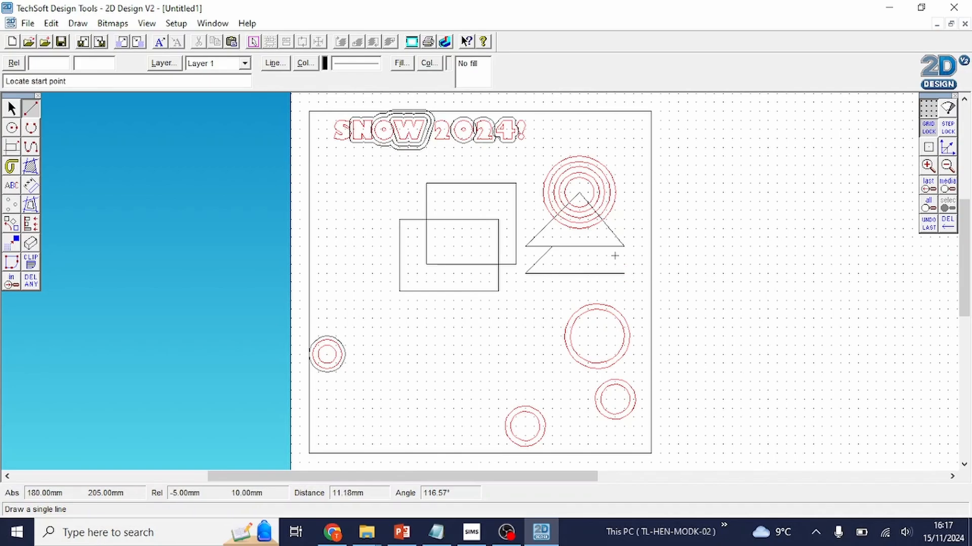
left_click(597, 246)
left_click(624, 274)
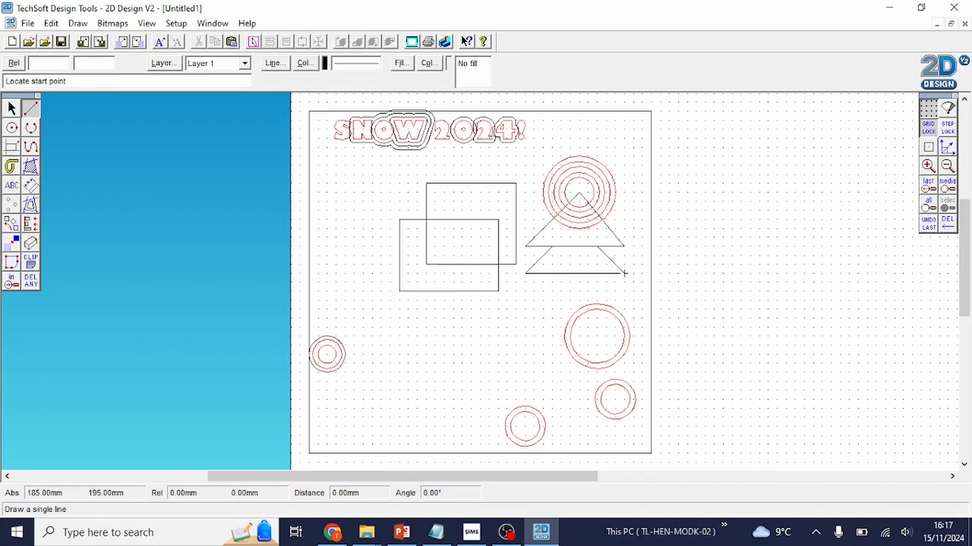
key("Escape")
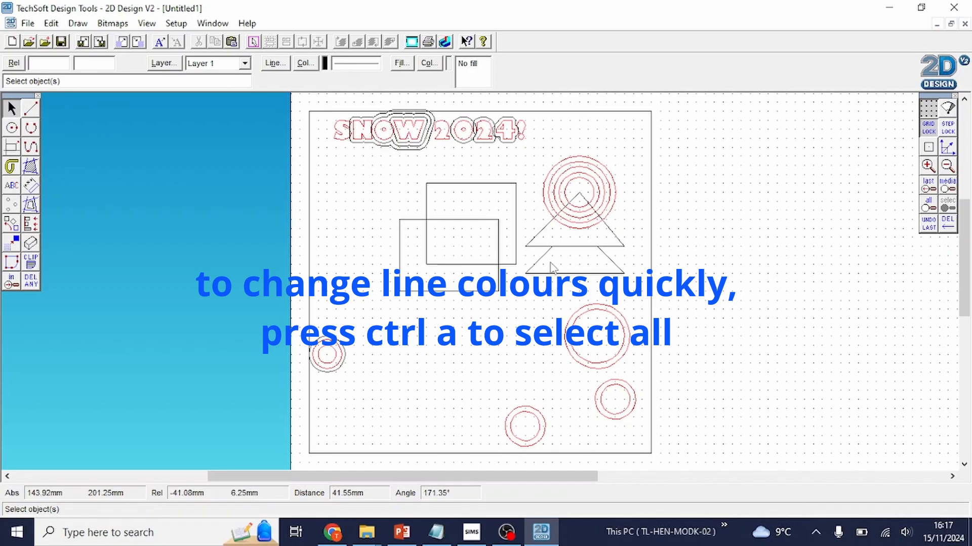
Step: Select every object in the drawing and set the line colour to red
key("ctrl+a")
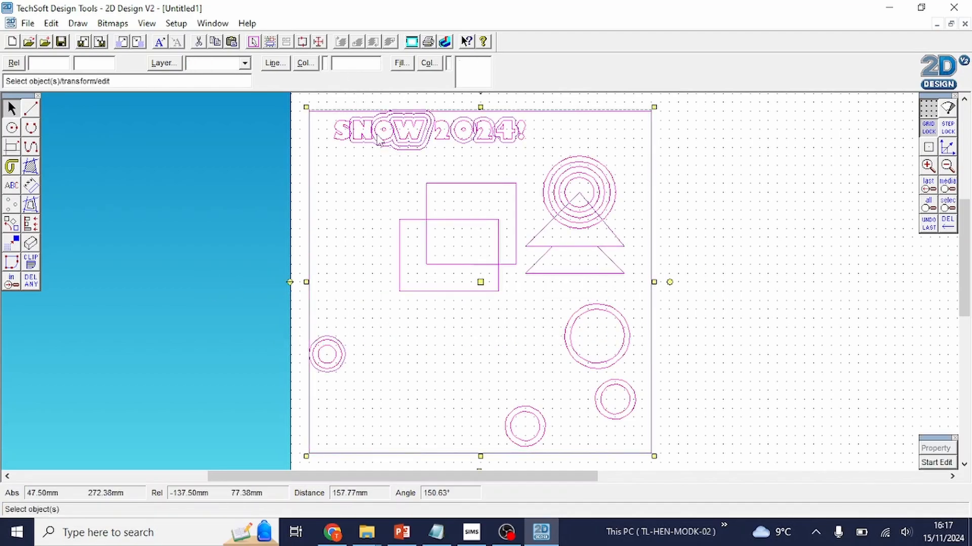
left_click(303, 62)
left_click(420, 200)
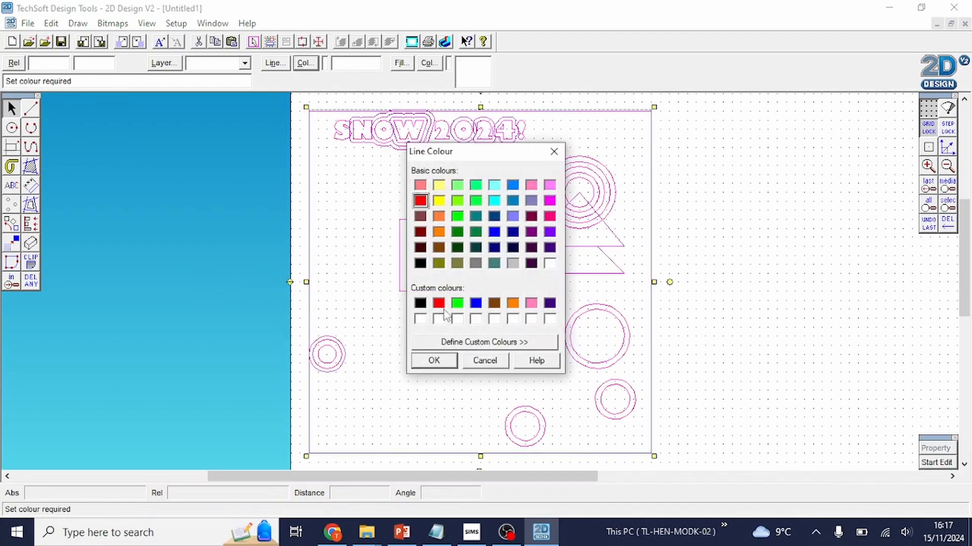
left_click(434, 360)
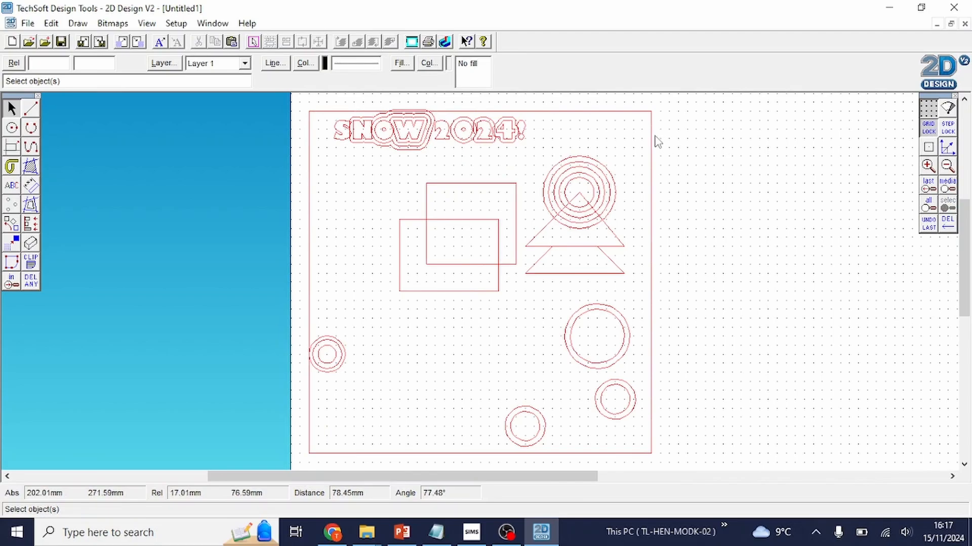
Step: Set the line colour of the outer square border to black
left_click(304, 62)
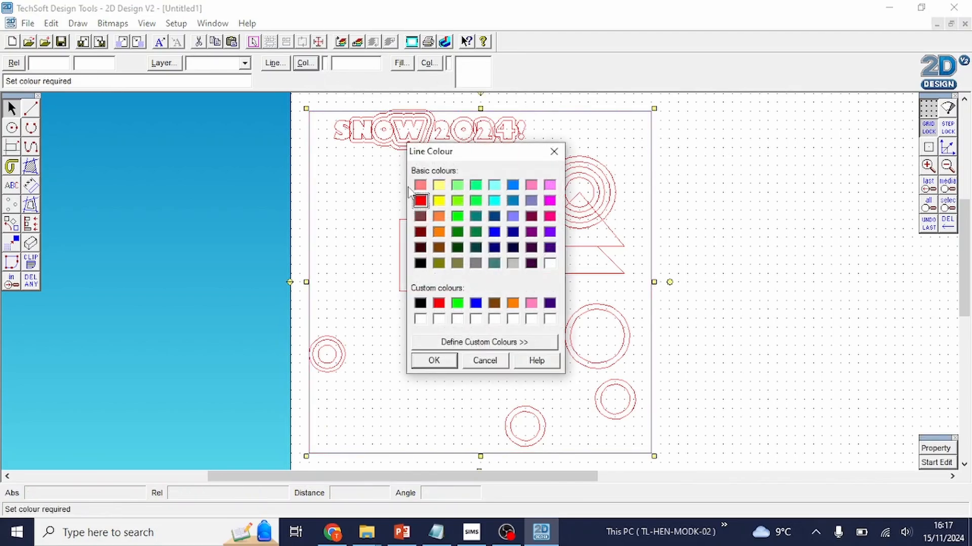
left_click(420, 263)
left_click(433, 361)
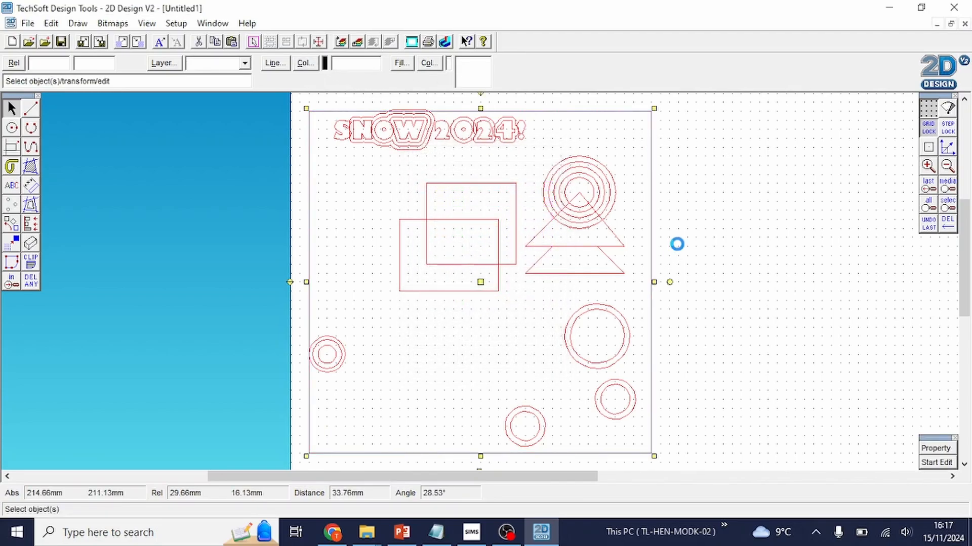
left_click(668, 235)
Step: Move the "SNOW 2024!" text down out of its contours so it sits just below them
left_click(384, 133)
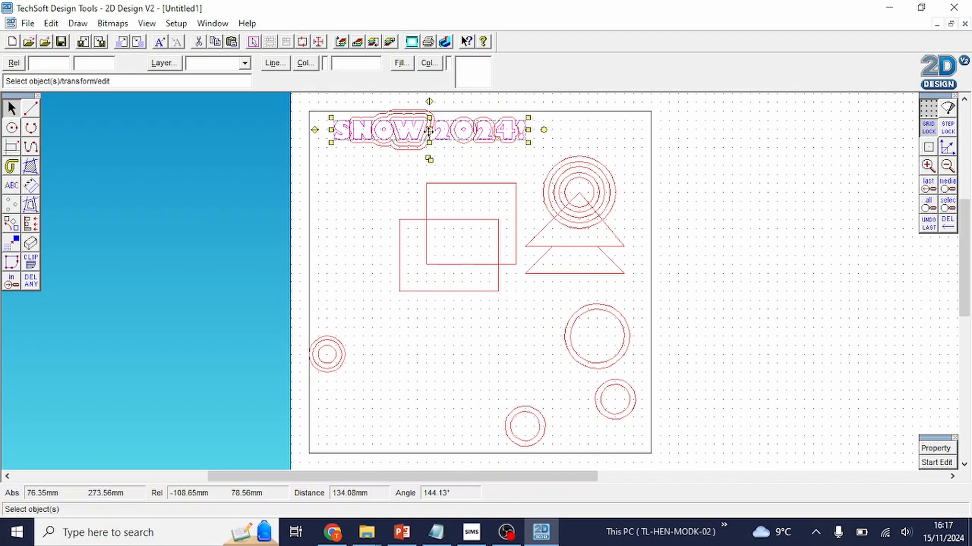
left_click_drag(429, 131, 411, 167)
left_click(696, 151)
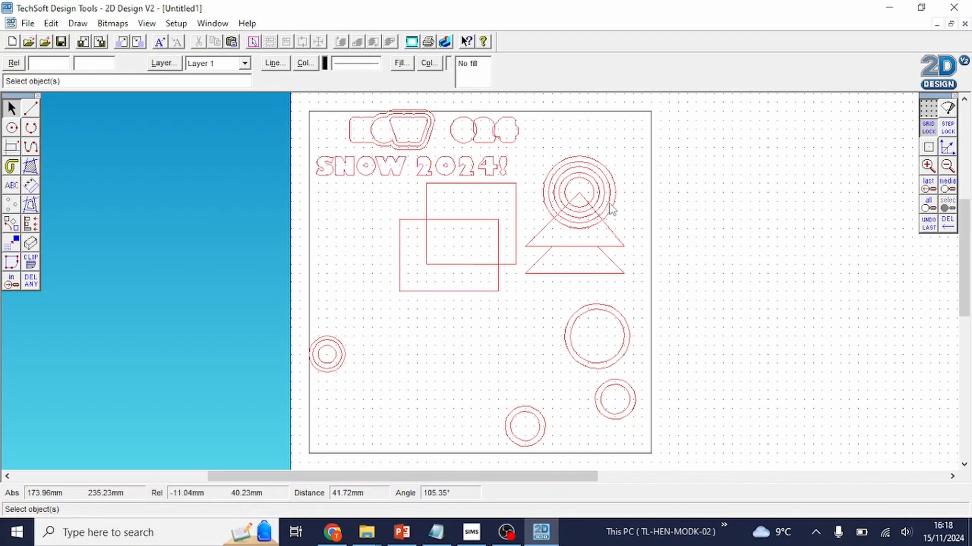
Step: Delete the upper overlapping rectangle as a whole object, and undo that deletion
left_click(30, 281)
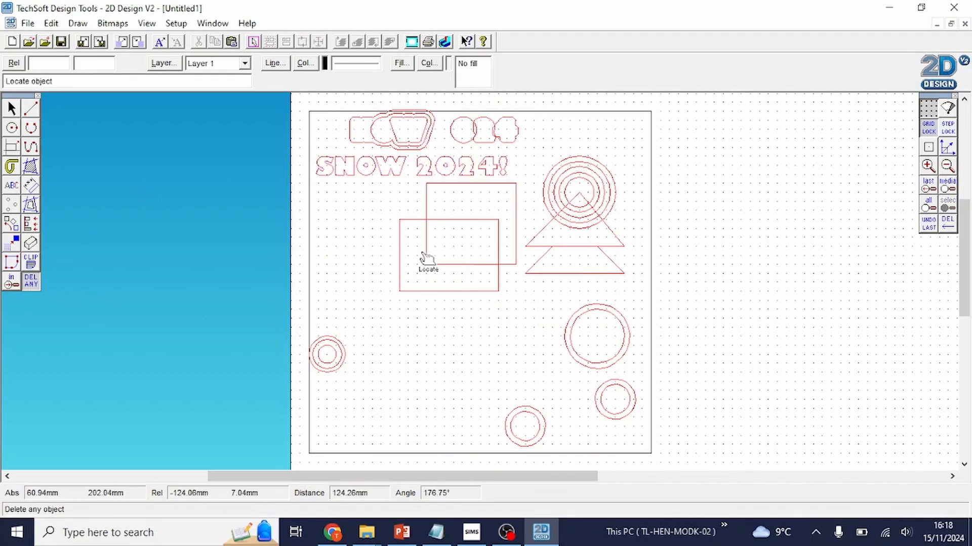
left_click(427, 207)
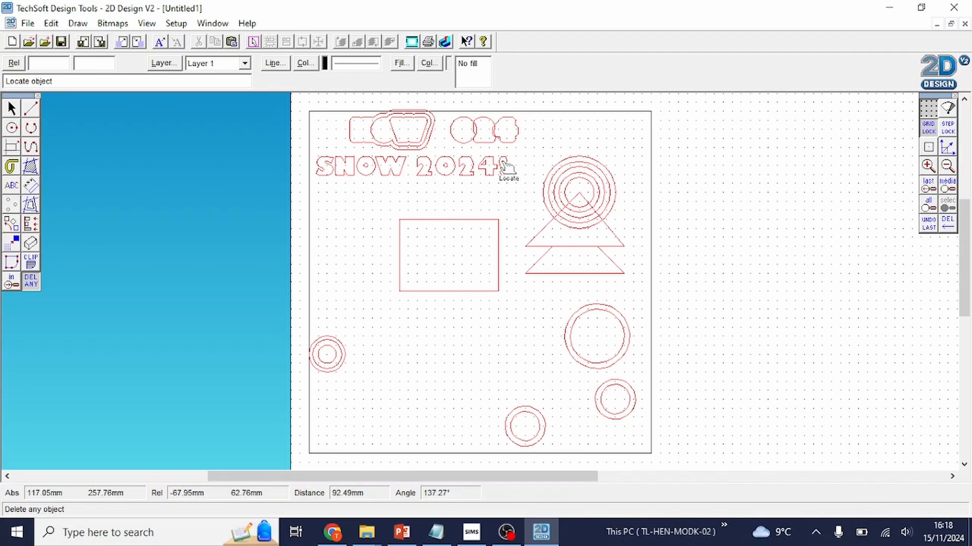
key("ctrl+z")
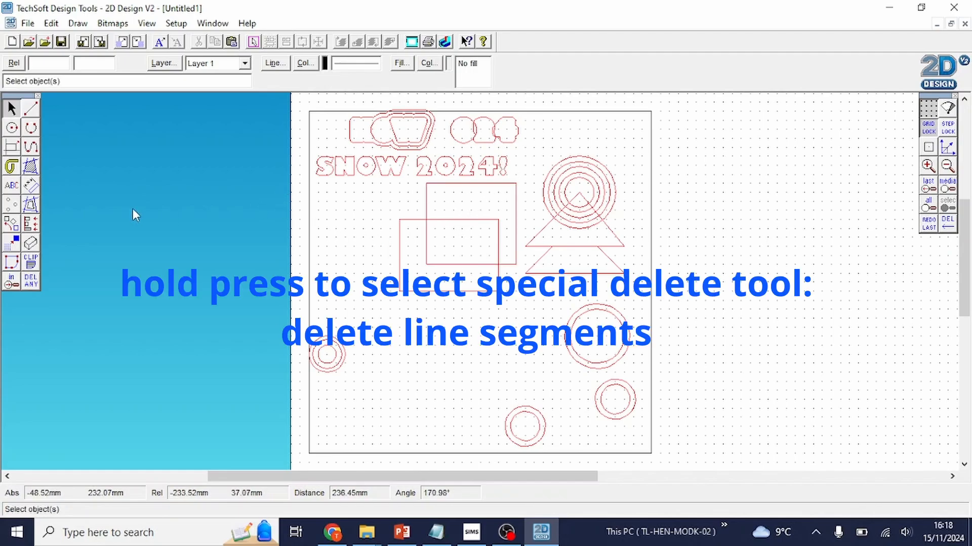
Step: Delete parts between nearest intersections: the circle arcs inside the tree, the apex lines inside the innermost circle, and the inner line joining the two tiers
left_click(31, 283)
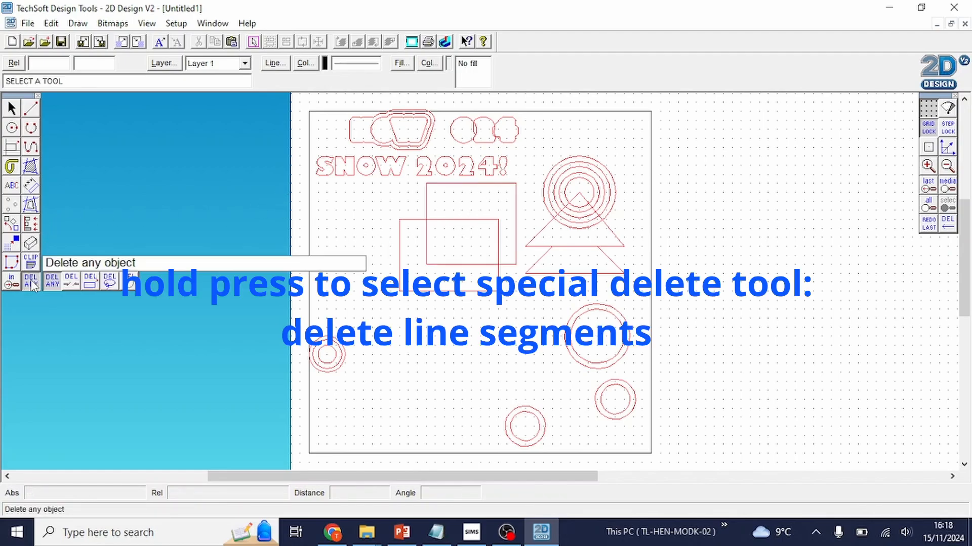
left_click(69, 284)
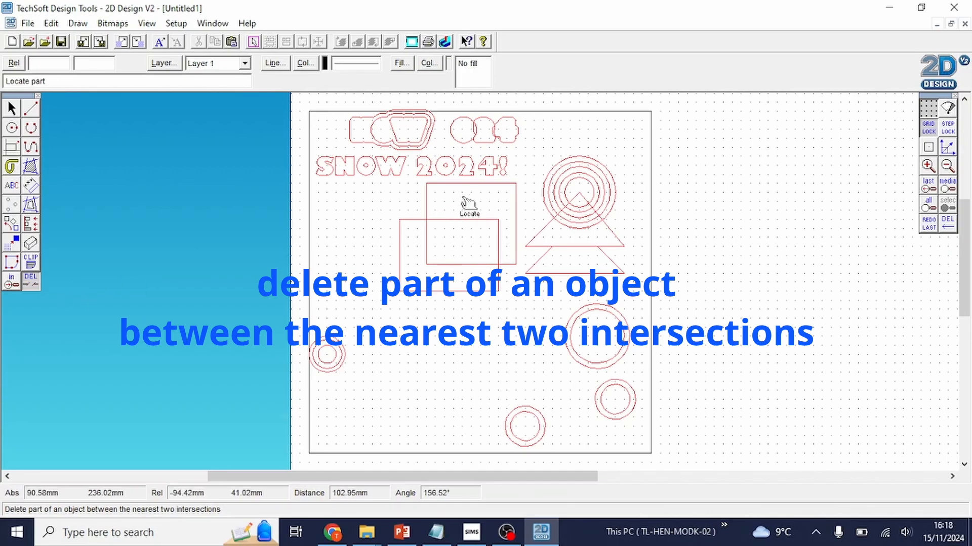
left_click(11, 282)
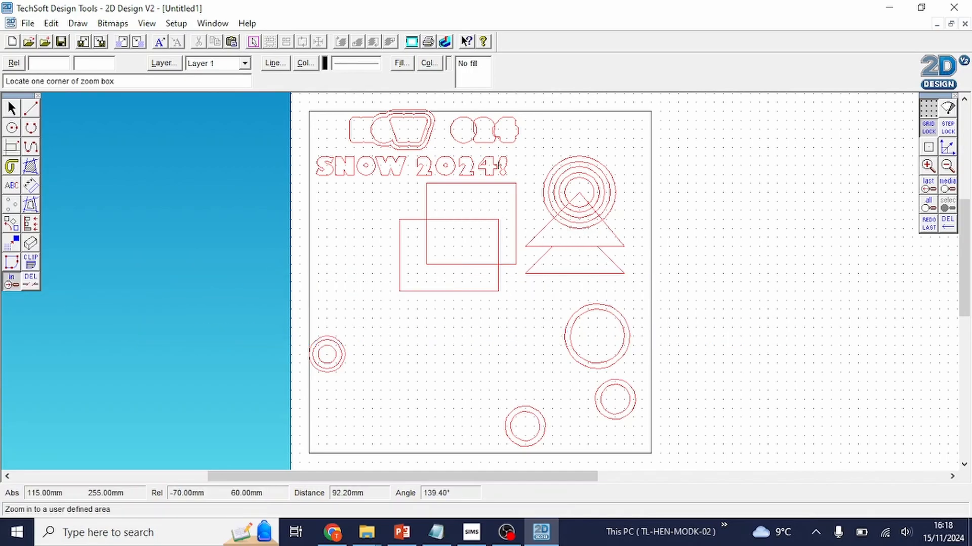
left_click(453, 130)
left_click(642, 276)
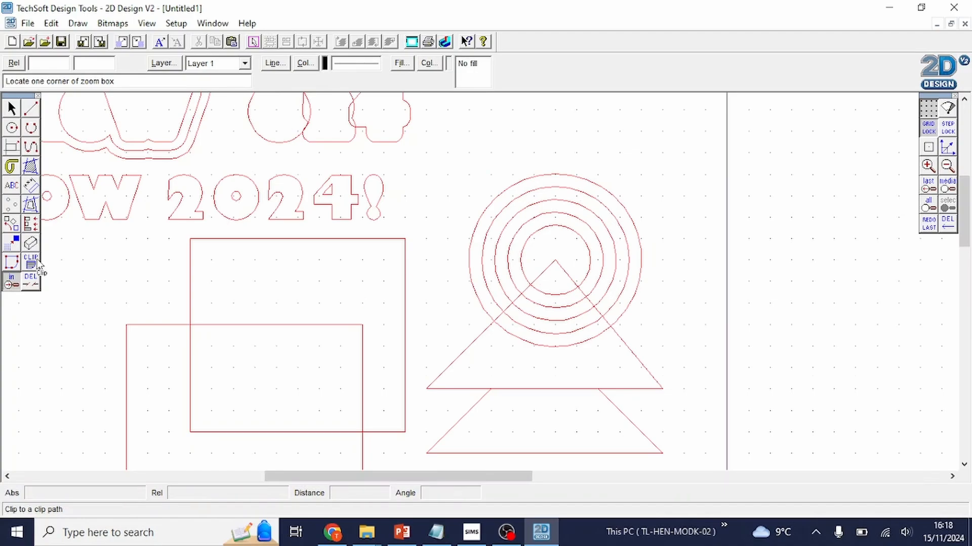
left_click(31, 283)
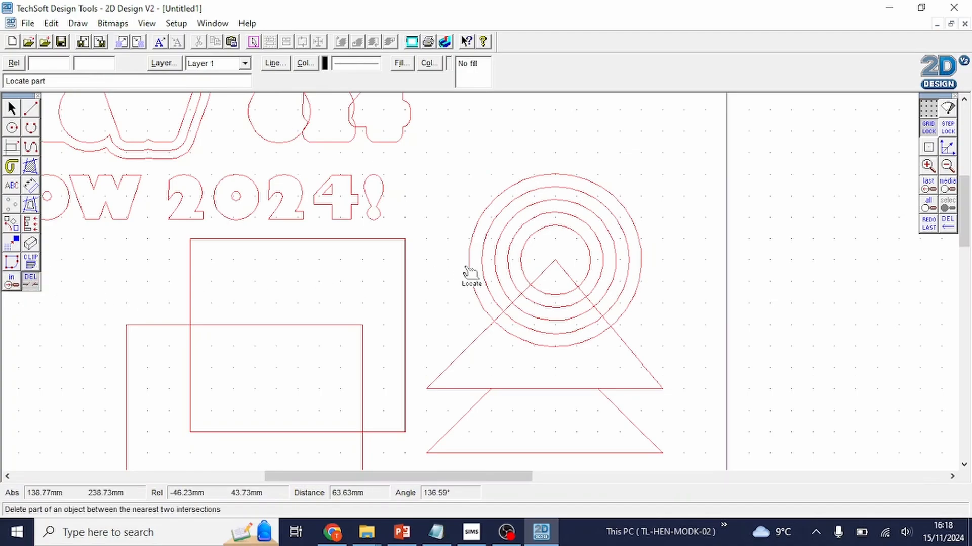
left_click(545, 276)
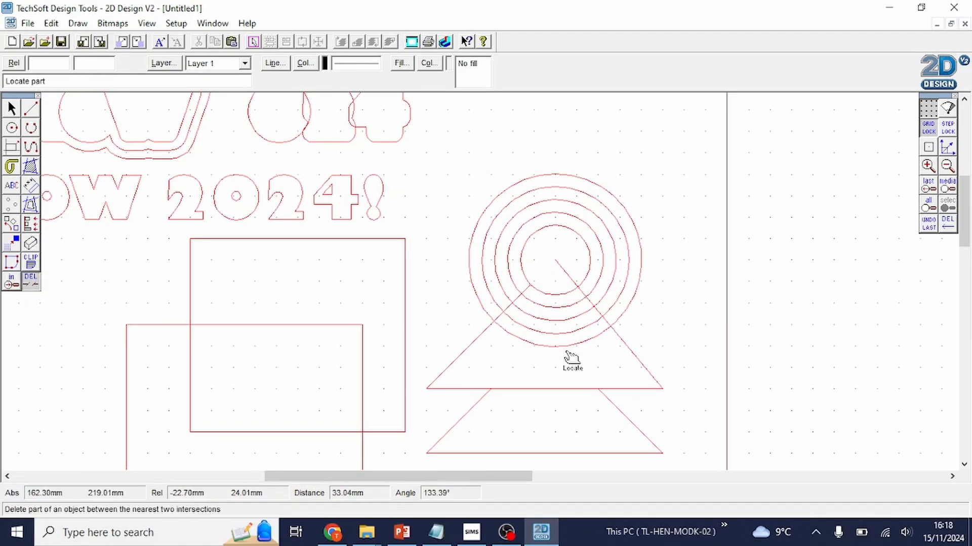
left_click(546, 302)
left_click(541, 313)
left_click(540, 326)
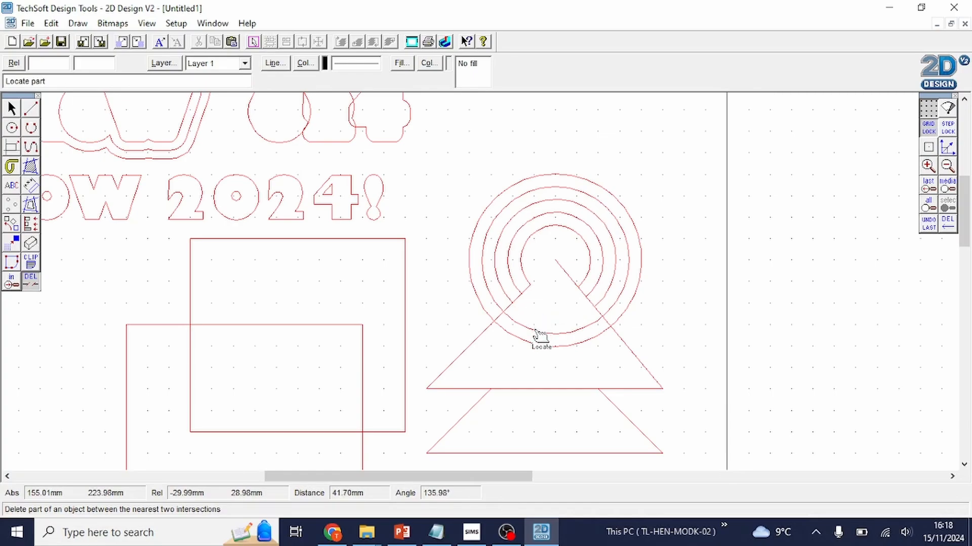
left_click(539, 338)
left_click(540, 348)
left_click(565, 273)
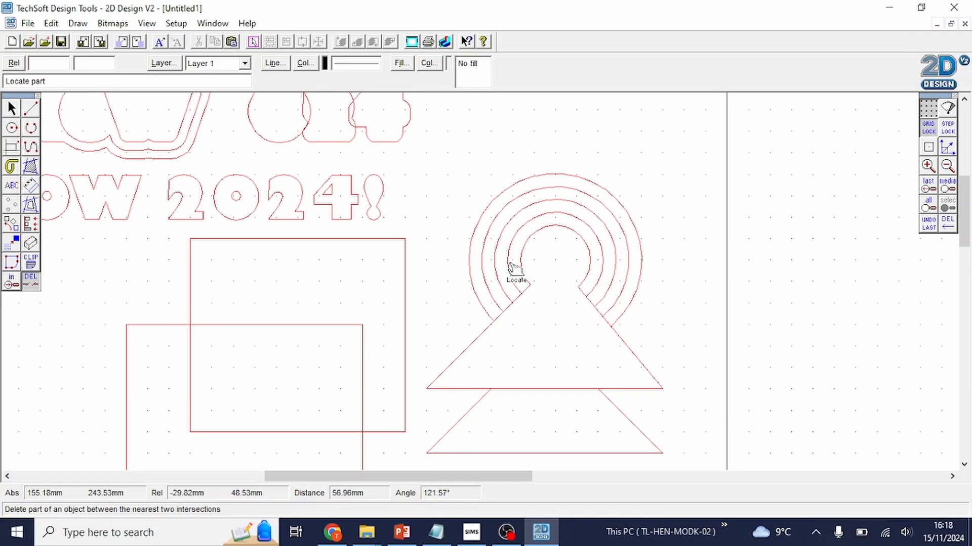
left_click(525, 390)
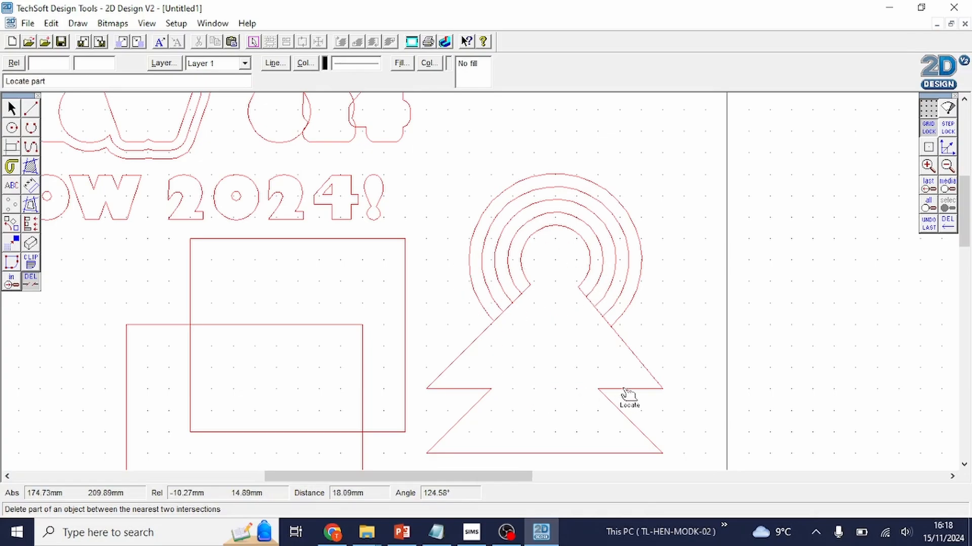
Step: Delete the contour parts between the nearest intersections where the 0 and the middle shape of the "2024" contour overlap
scroll(534, 321, "down", 3)
scroll(561, 260, "up", 3)
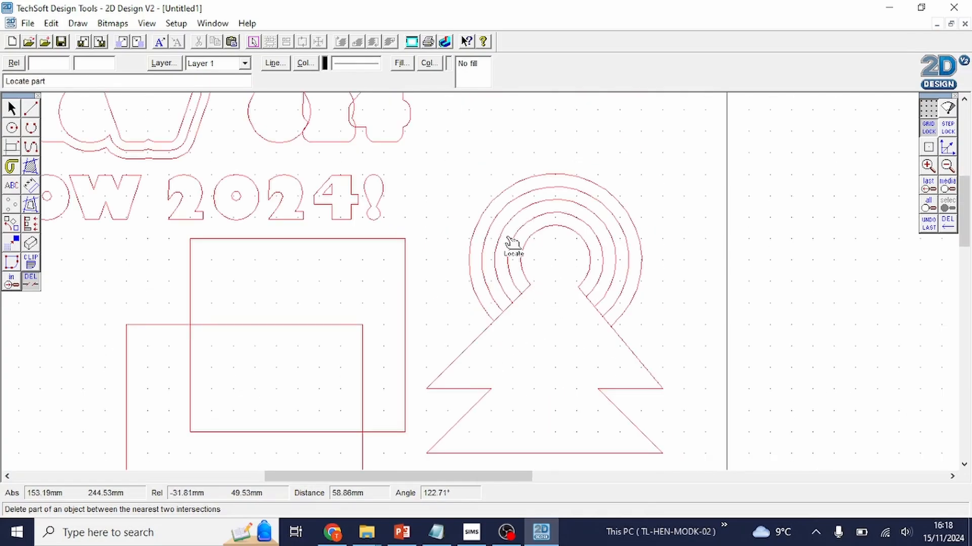
scroll(466, 270, "up", 3)
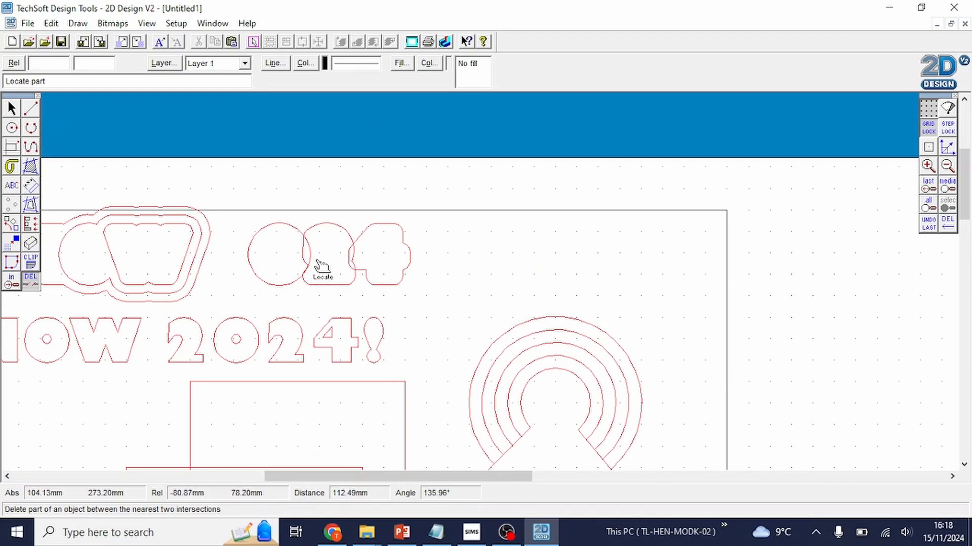
left_click(312, 256)
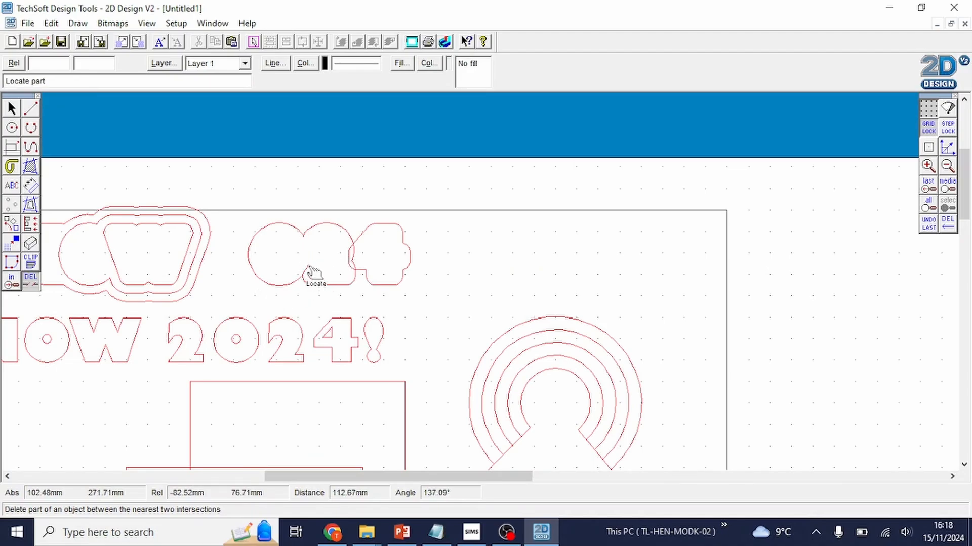
left_click(310, 274)
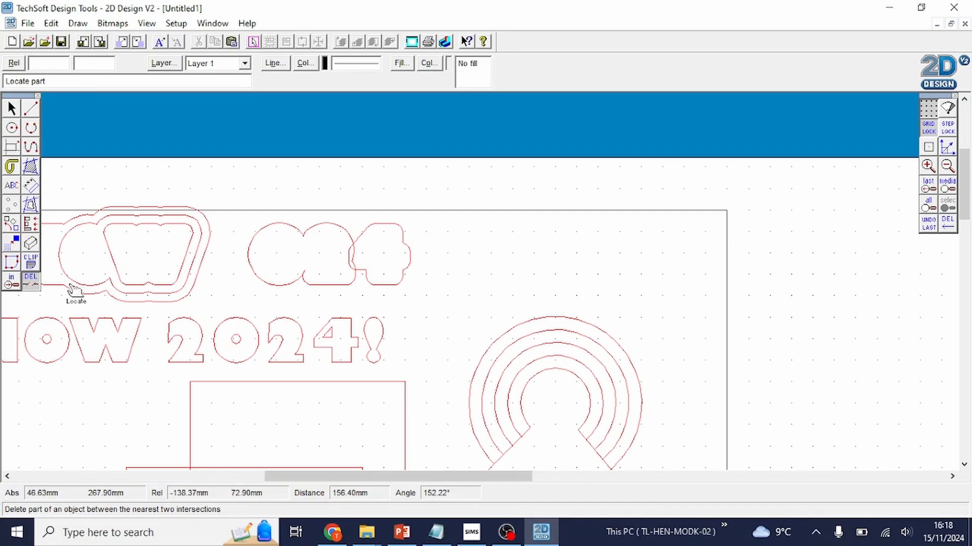
Step: Delete the overlapping contour parts between the middle shape and the 4, undoing the mistaken deletion of the middle shape's upper arc
left_click(353, 272)
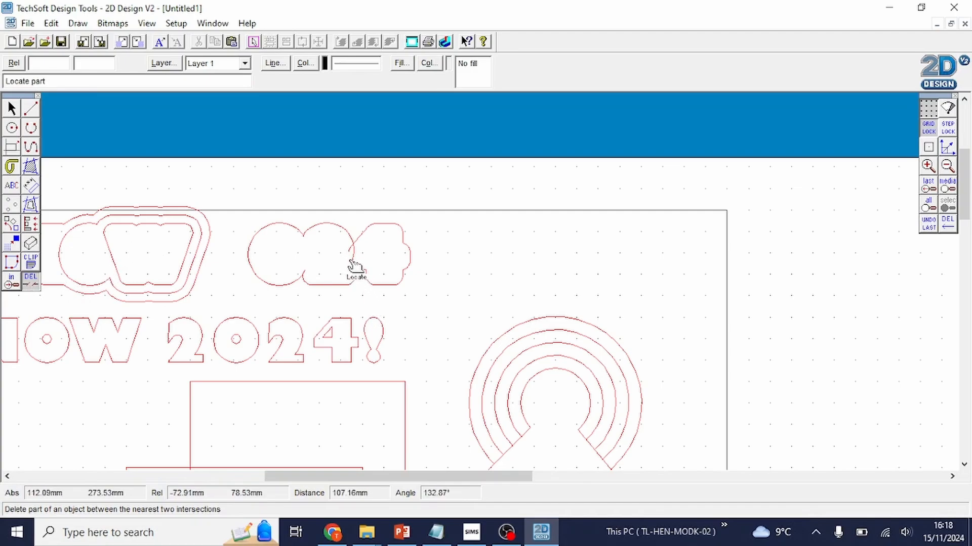
left_click(353, 260)
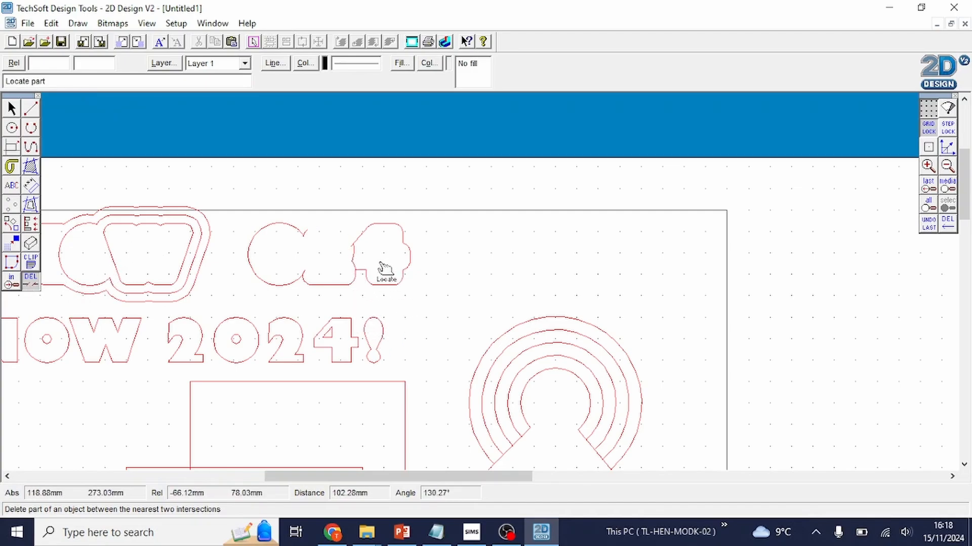
key("ctrl+z")
left_click(31, 280)
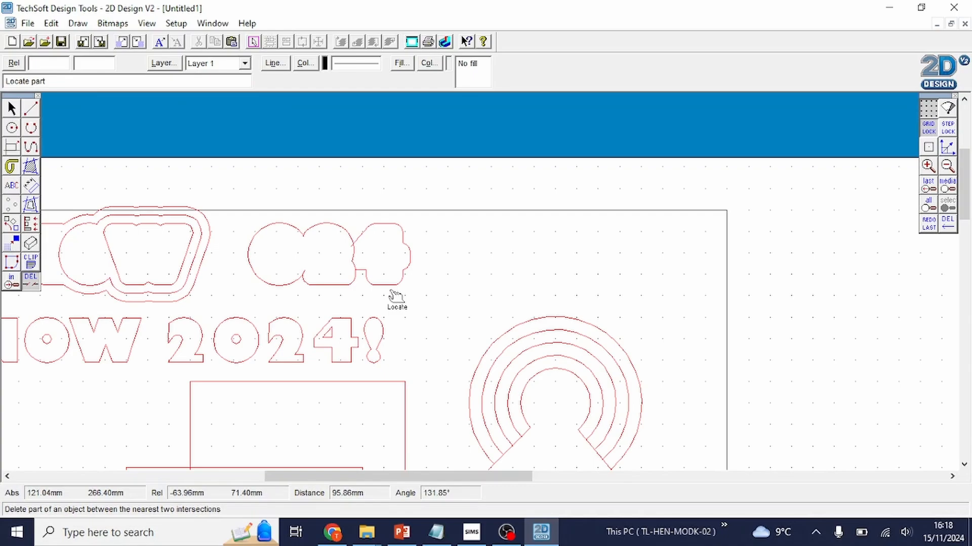
left_click(365, 269)
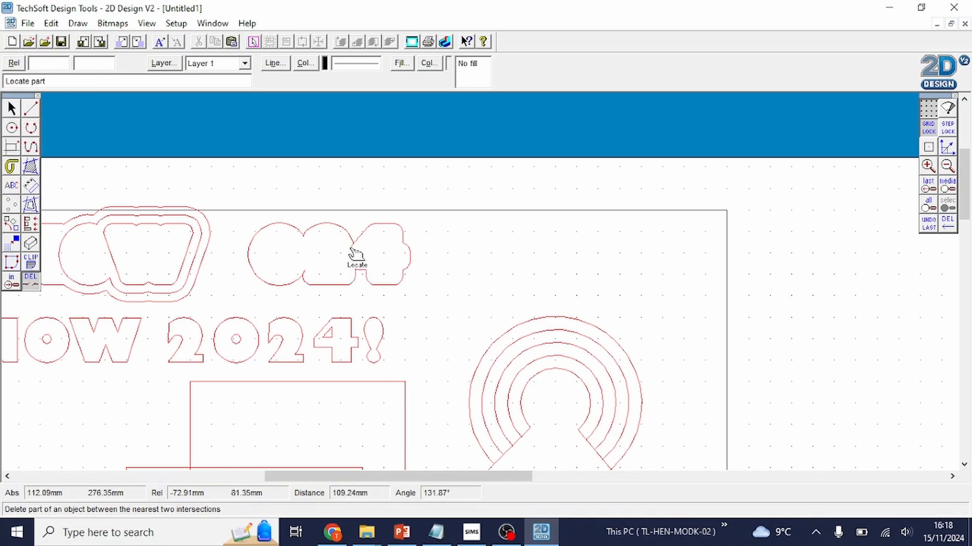
left_click(357, 258)
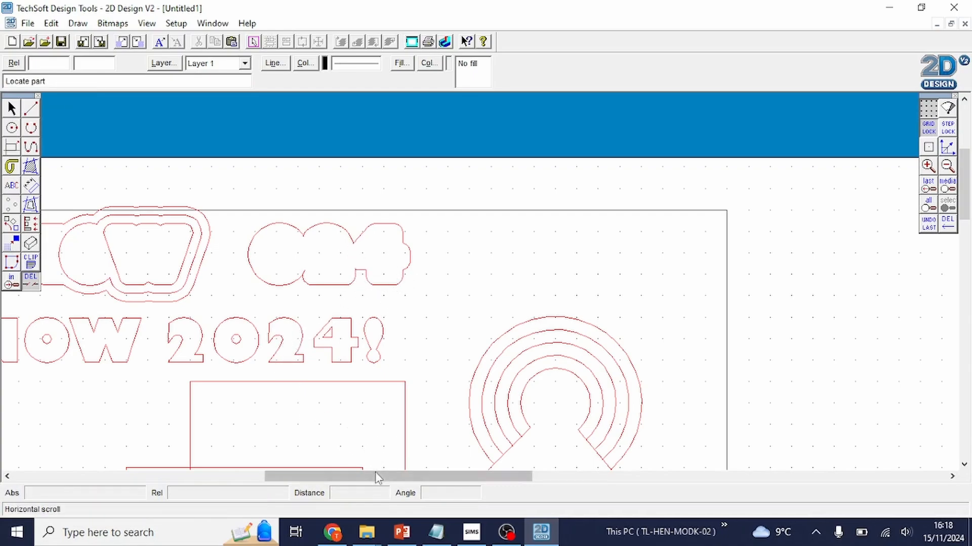
Step: Group the "SNOW 2024!" text together with the contours above it
left_click(929, 202)
left_click(929, 203)
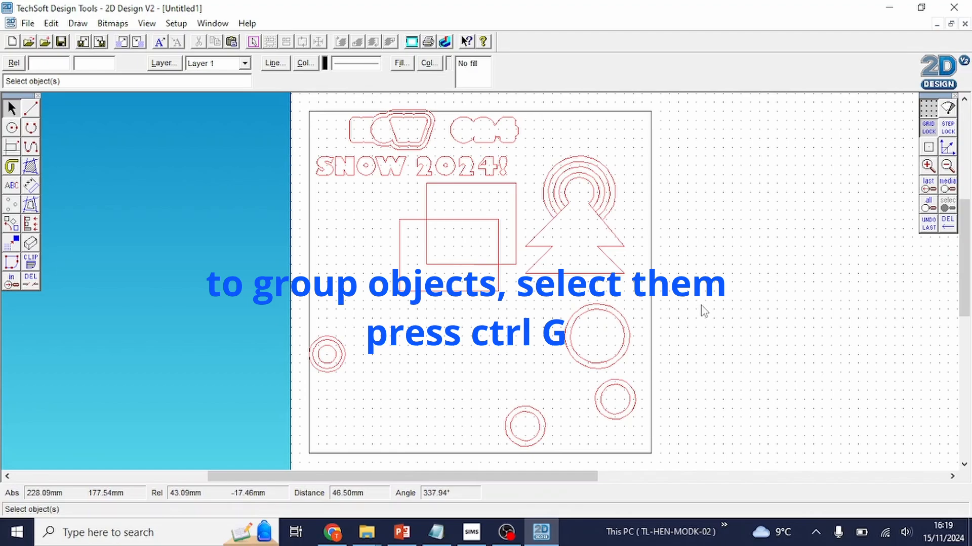
left_click_drag(690, 308, 804, 288)
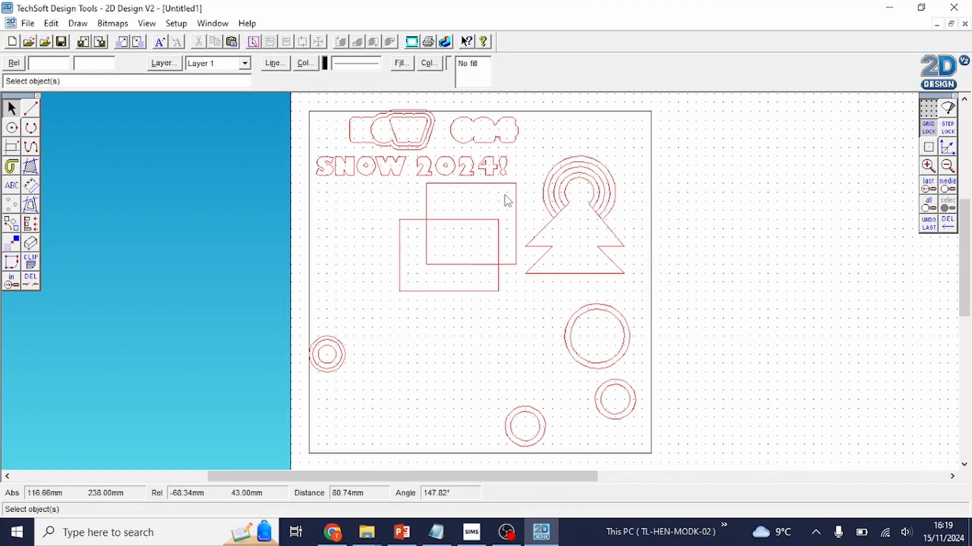
left_click_drag(526, 178, 296, 109)
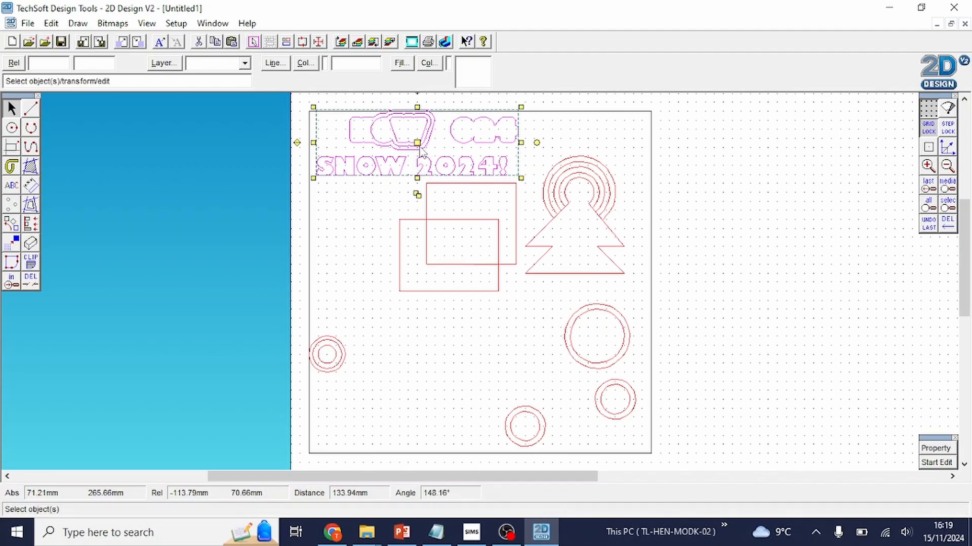
left_click(370, 228)
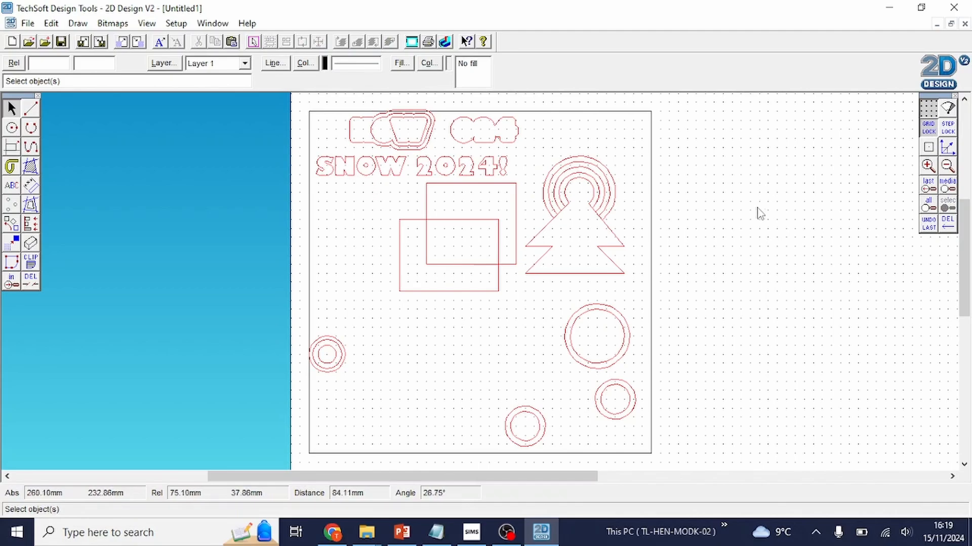
Step: Move the grouped text and contours down to just below the overlapping rectangles
left_click(381, 146)
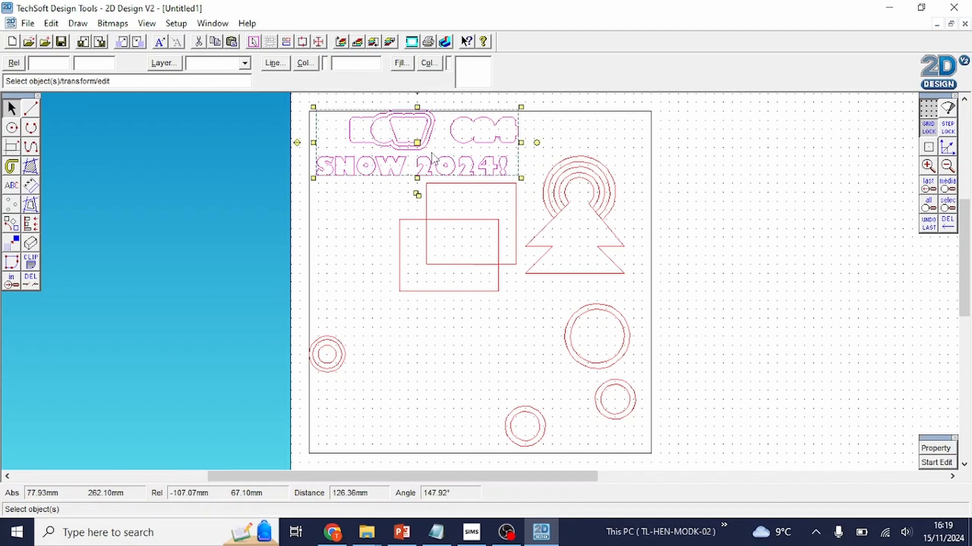
left_click_drag(418, 142, 454, 331)
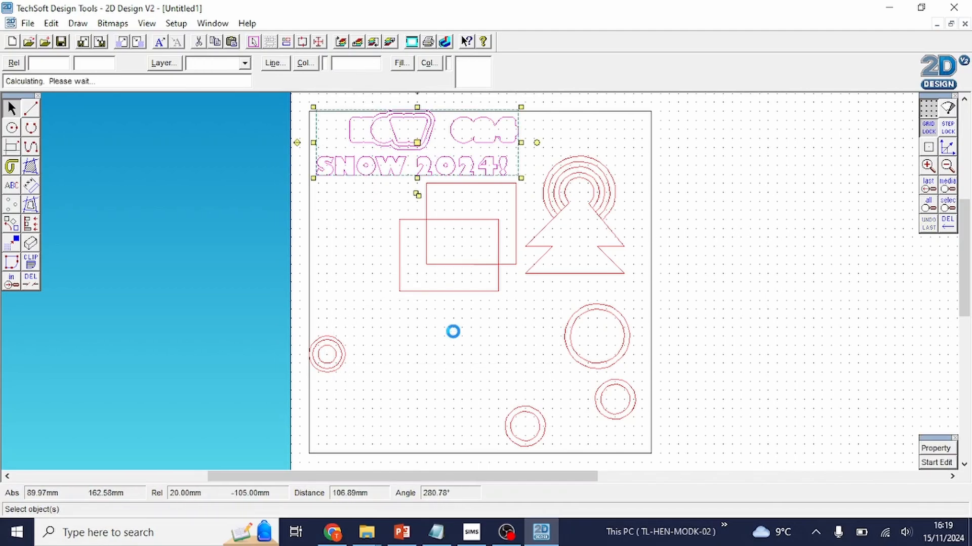
left_click(700, 231)
left_click(451, 334)
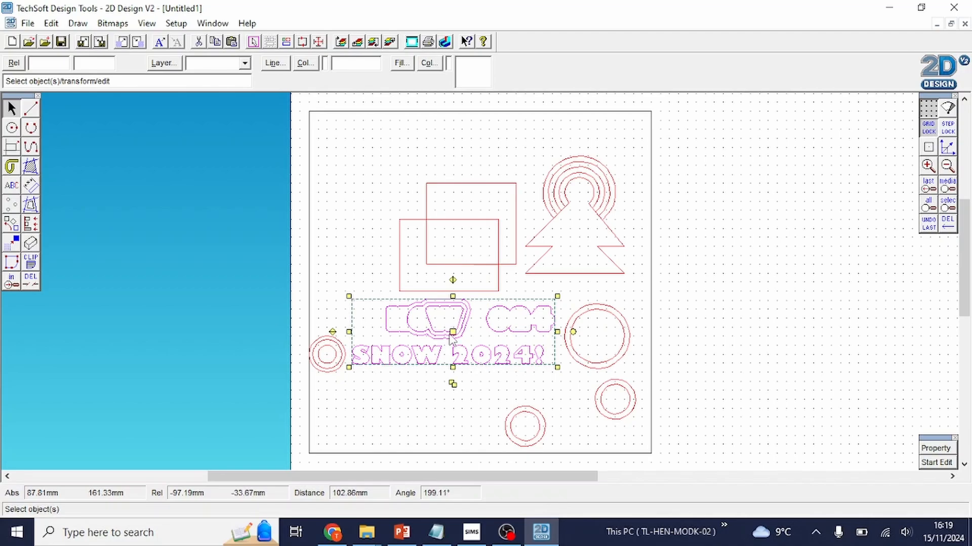
Step: Move the group back up to the top of the square and return it to just below the overlapping rectangles
left_click_drag(451, 332, 421, 146)
left_click(466, 260)
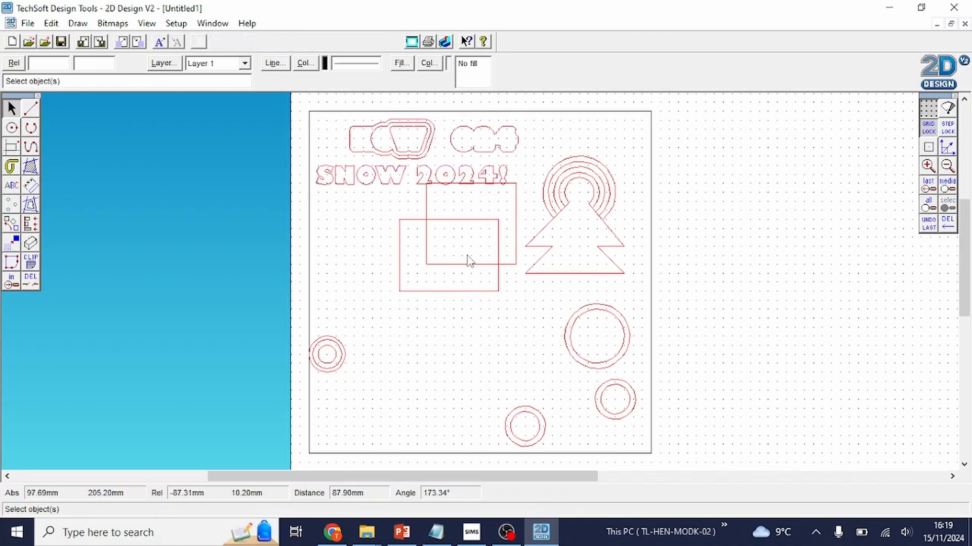
left_click(431, 132)
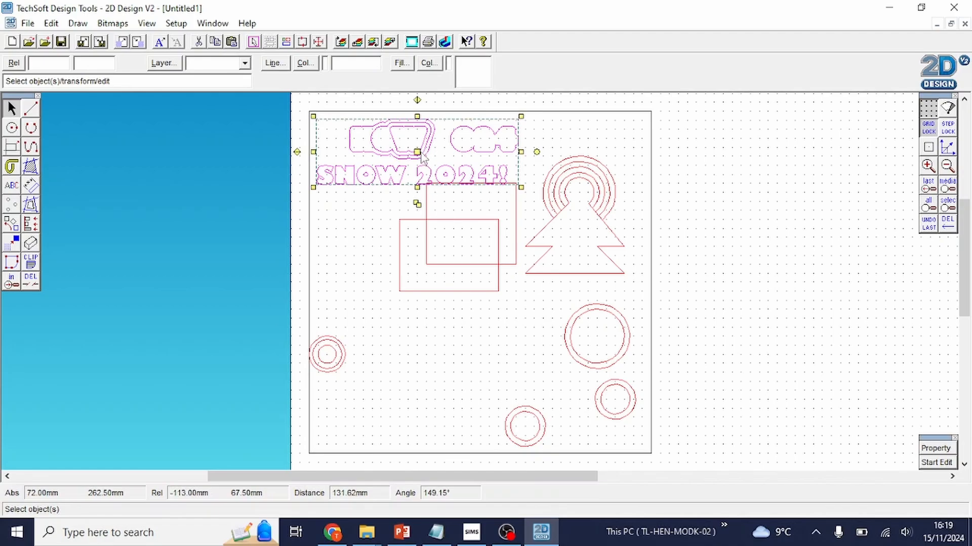
left_click_drag(419, 153, 445, 332)
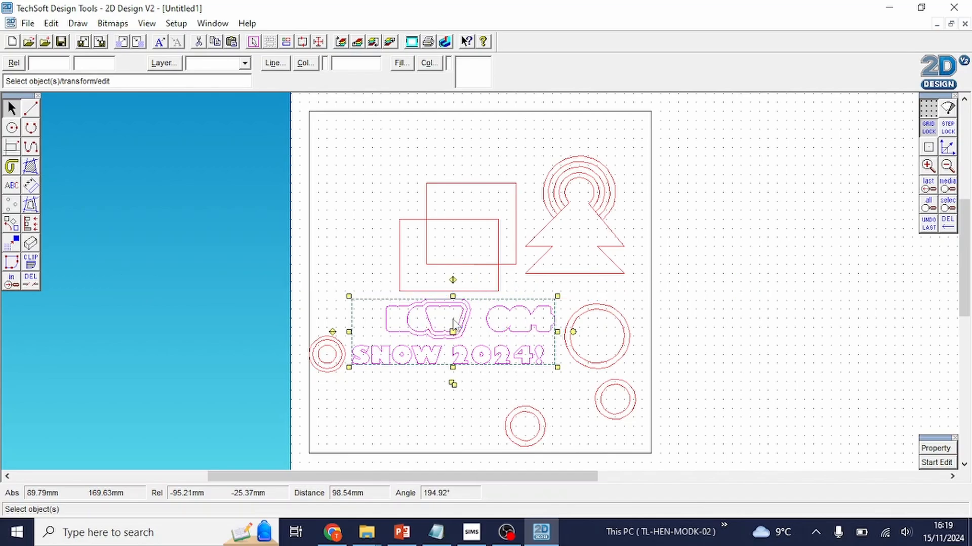
Step: Explode the text and contour group one level only, and select the "SNOW 2024!" text by itself to check the separation
key("ctrl+e")
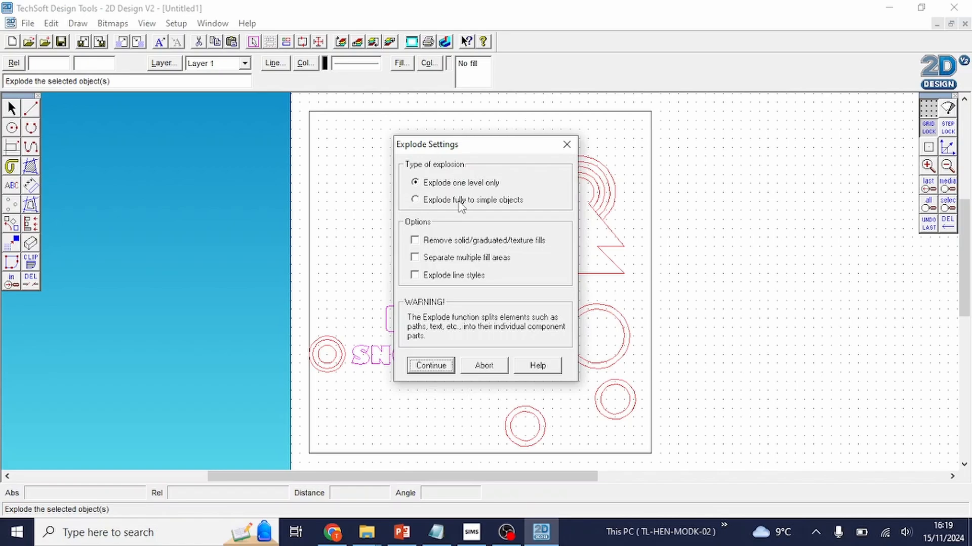
left_click(431, 365)
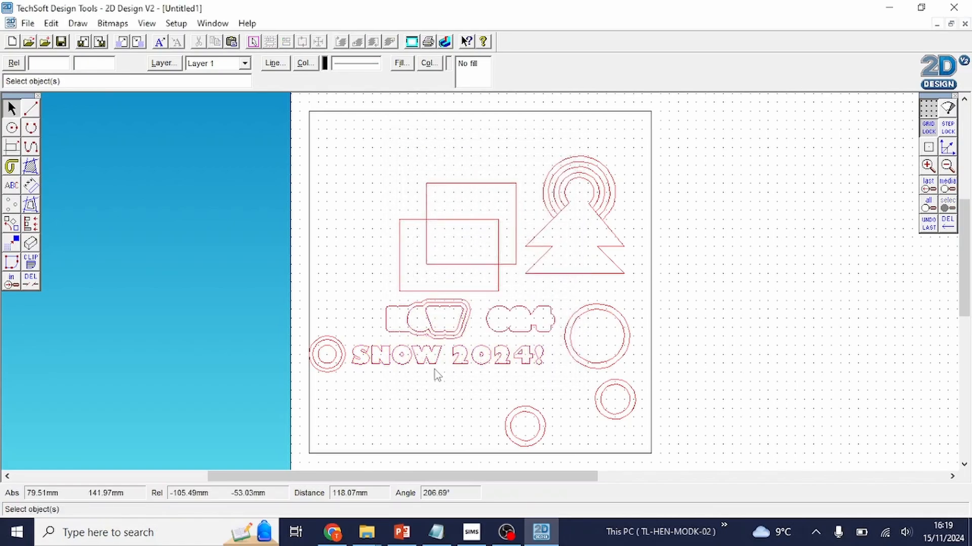
left_click(450, 369)
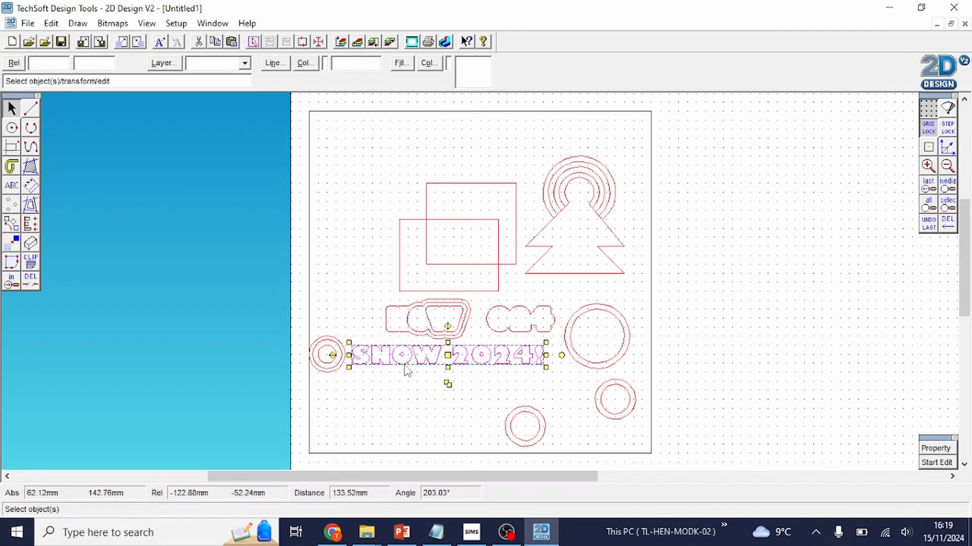
left_click(677, 314)
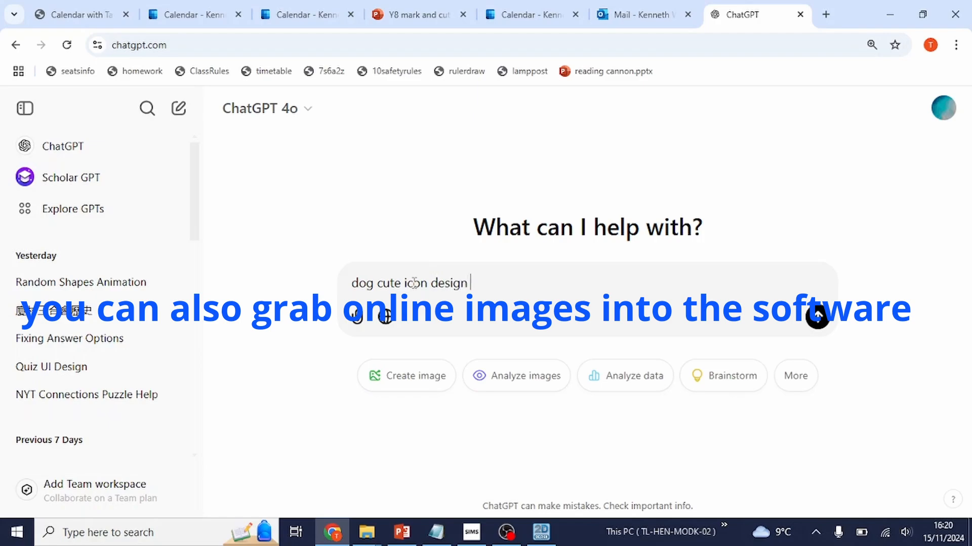
Step: In ChatGPT in the browser, generate a "dog cute icon design" image and request a simpler, cute line art version
key("Return")
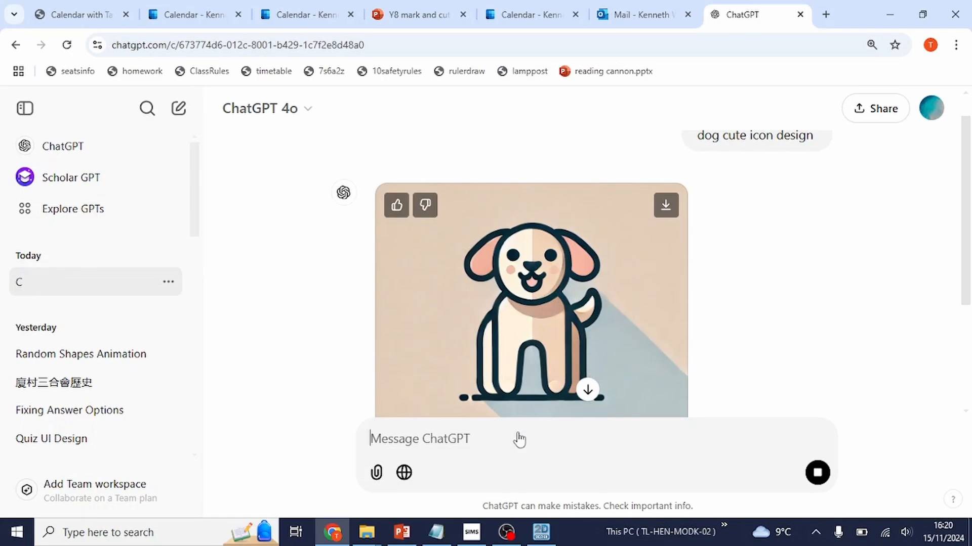
type("mo")
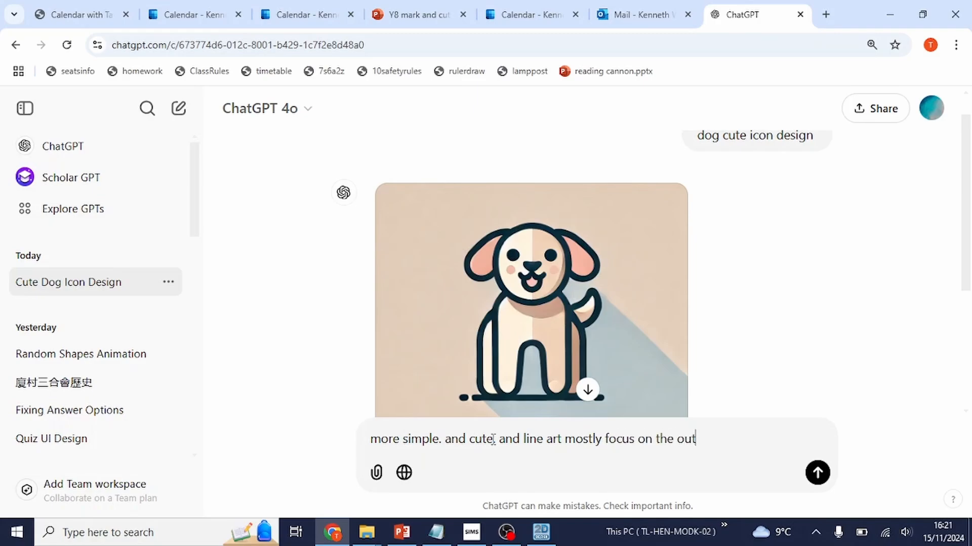
key("Return")
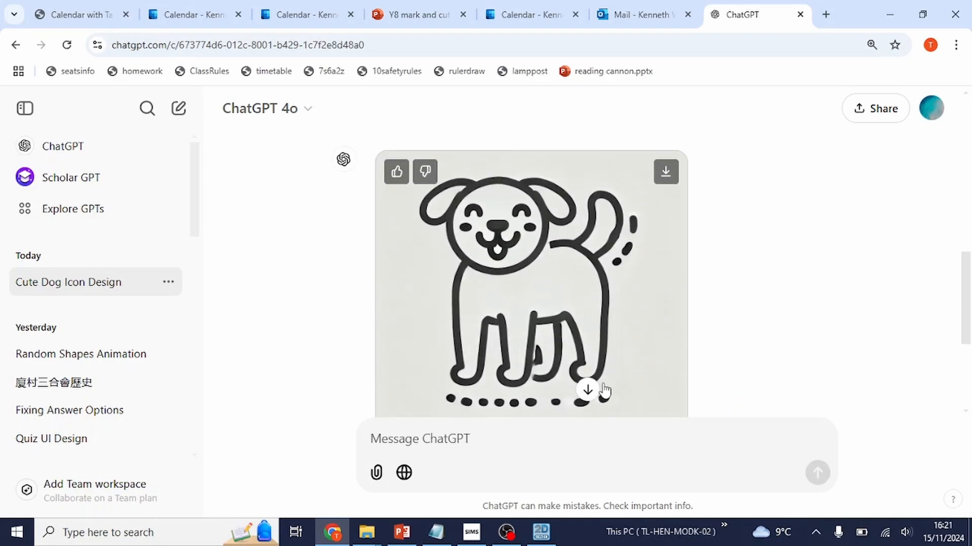
Step: Copy the generated line-art dog image to the clipboard
scroll(548, 284, "down", 3)
scroll(550, 263, "up", 1)
scroll(546, 259, "up", 2)
right_click(540, 252)
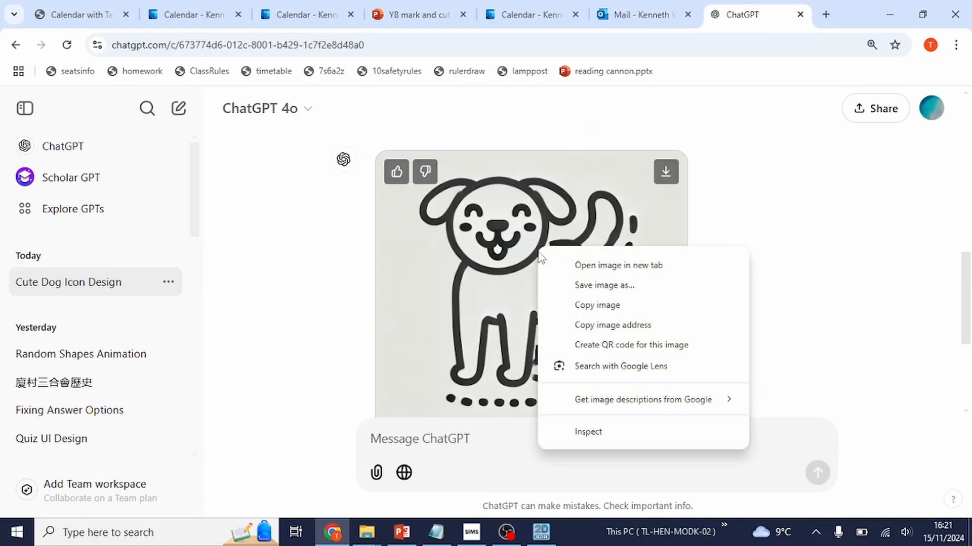
left_click(607, 312)
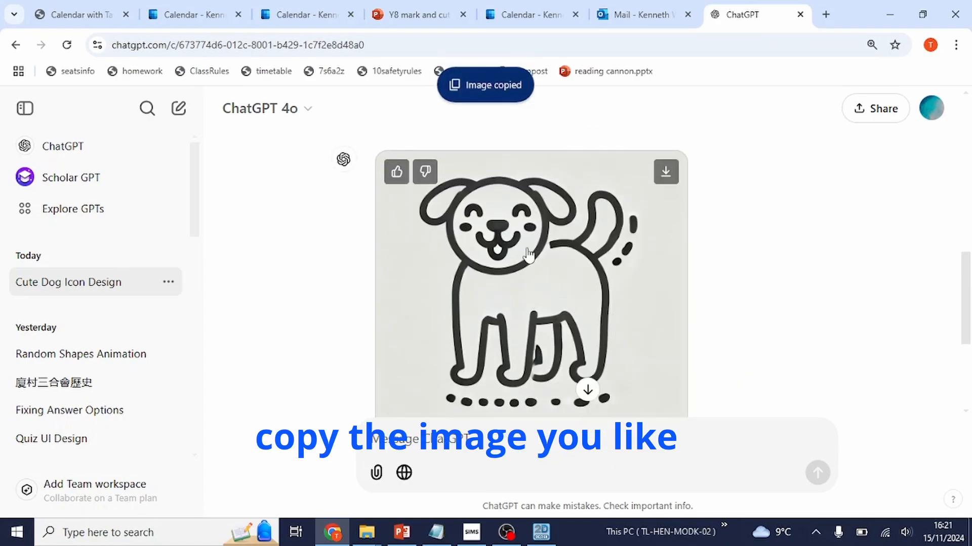
right_click(506, 243)
left_click(557, 300)
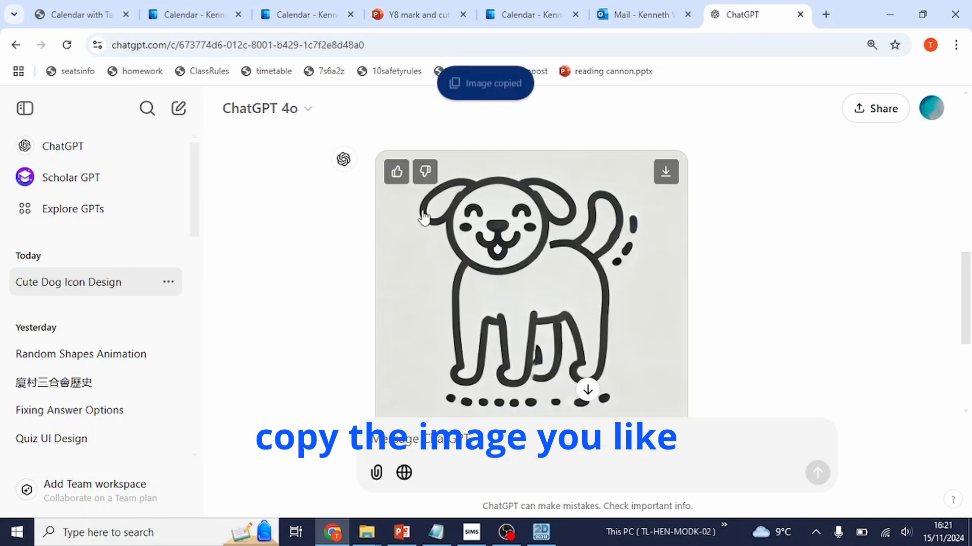
Step: Open google.com in a new browser tab and return to the ChatGPT dog conversation
key("ctrl+t")
type("goo")
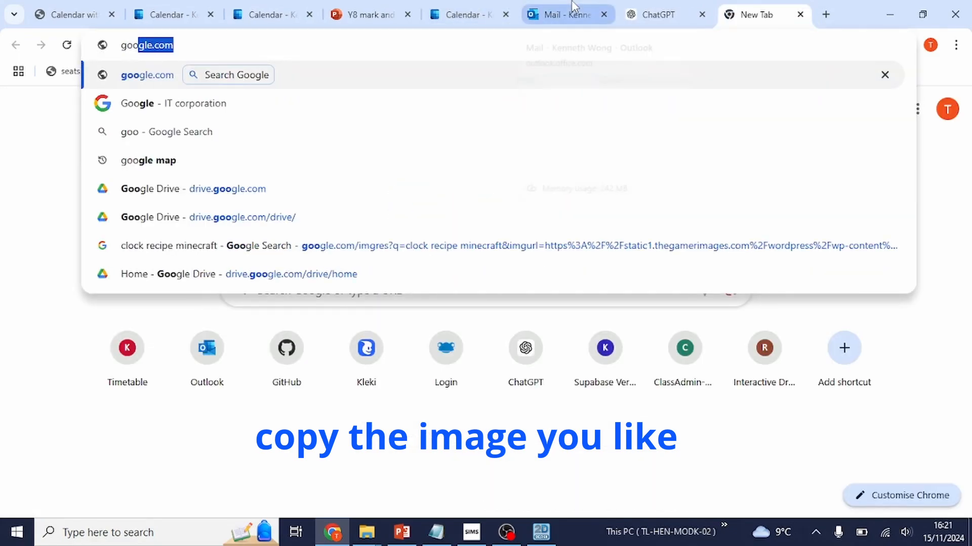
key("Return")
left_click(684, 11)
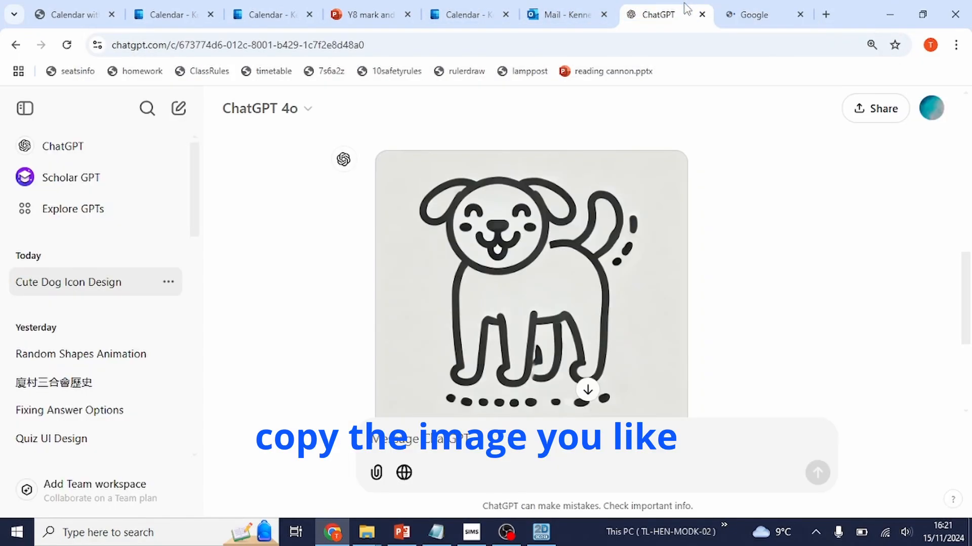
left_click(762, 12)
left_click(652, 13)
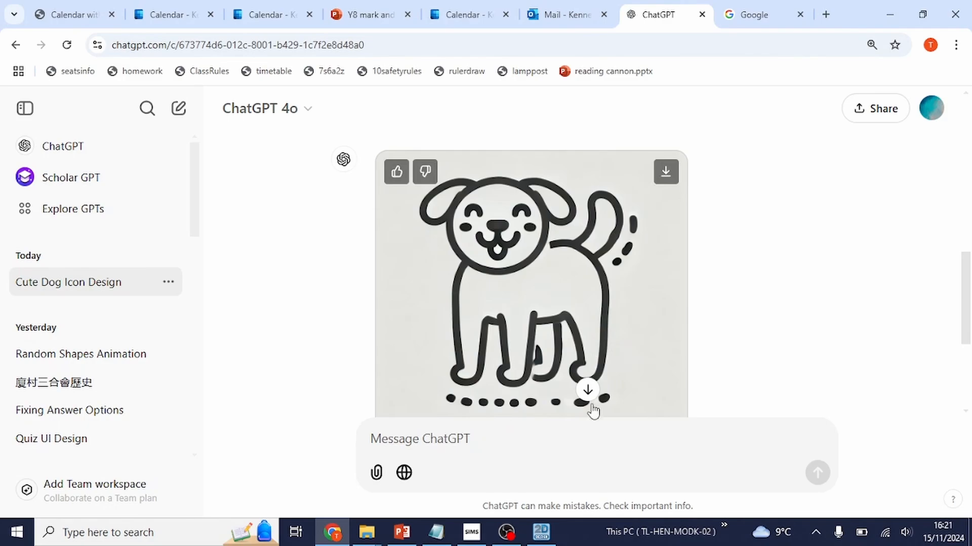
left_click(587, 390)
left_click(728, 17)
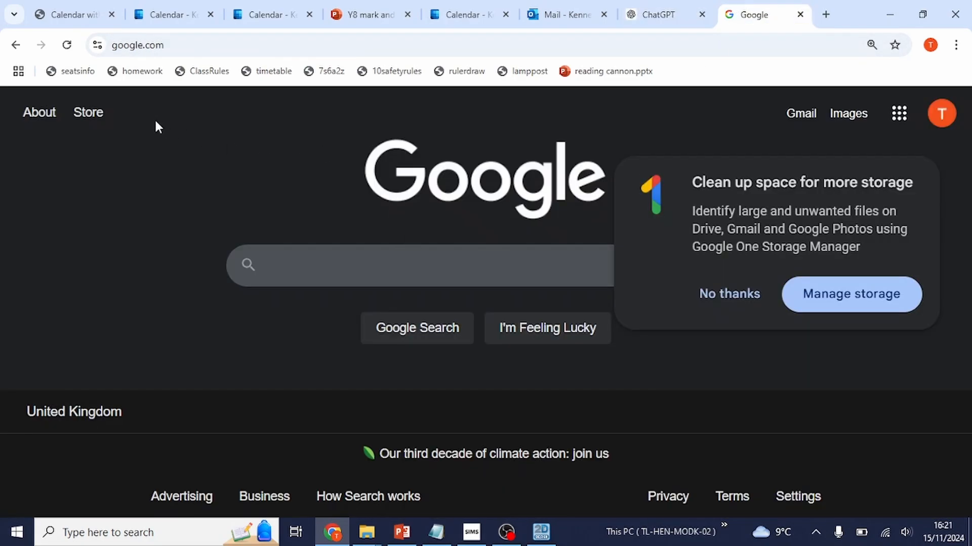
left_click(696, 7)
key("alt+Tab")
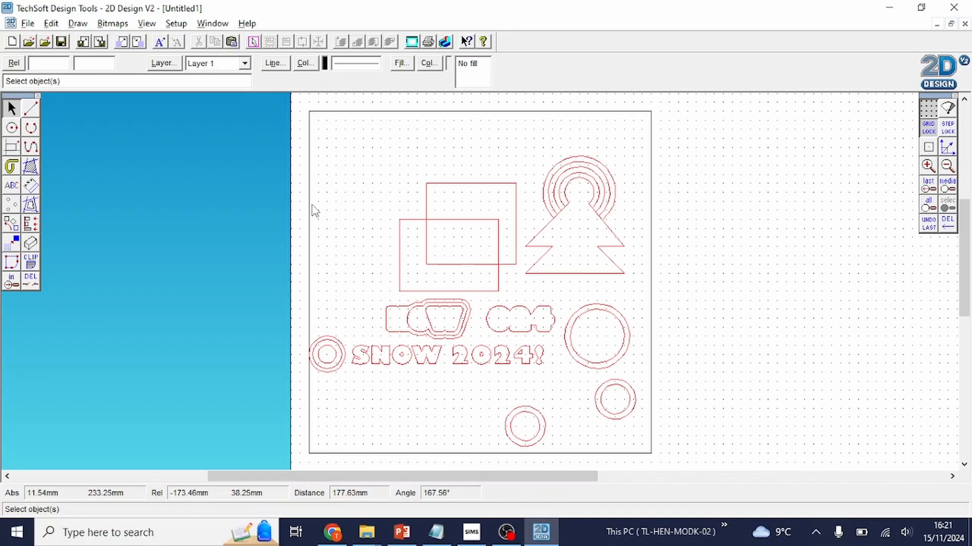
key("alt+Tab")
key("alt+Tab")
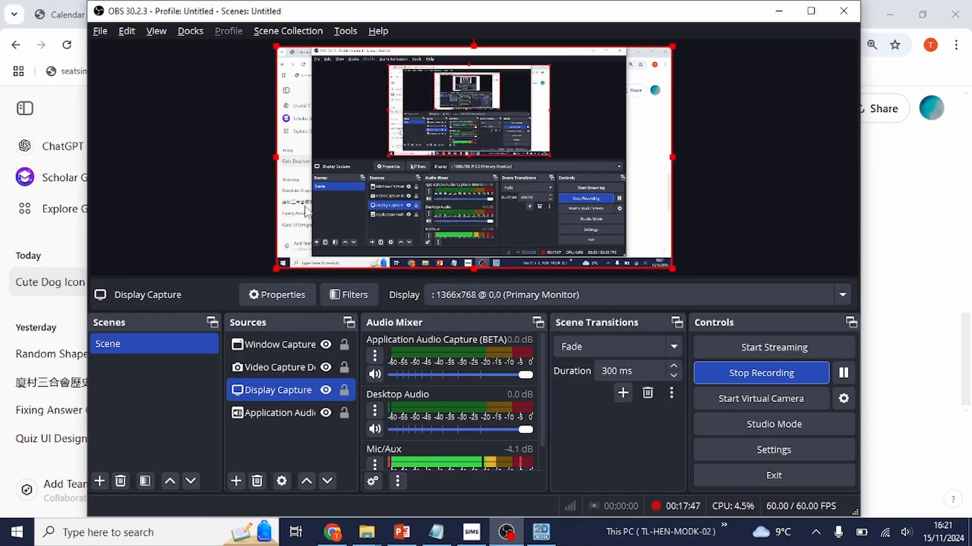
key("alt+Tab")
key("alt+Tab")
key("alt+Tab")
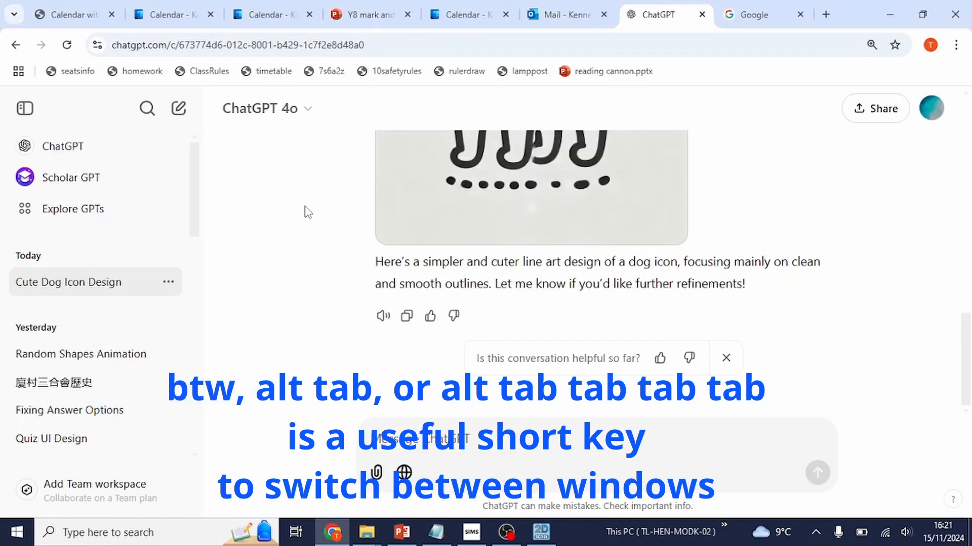
key("alt+Tab")
key("alt+Tab")
key("alt+Tab")
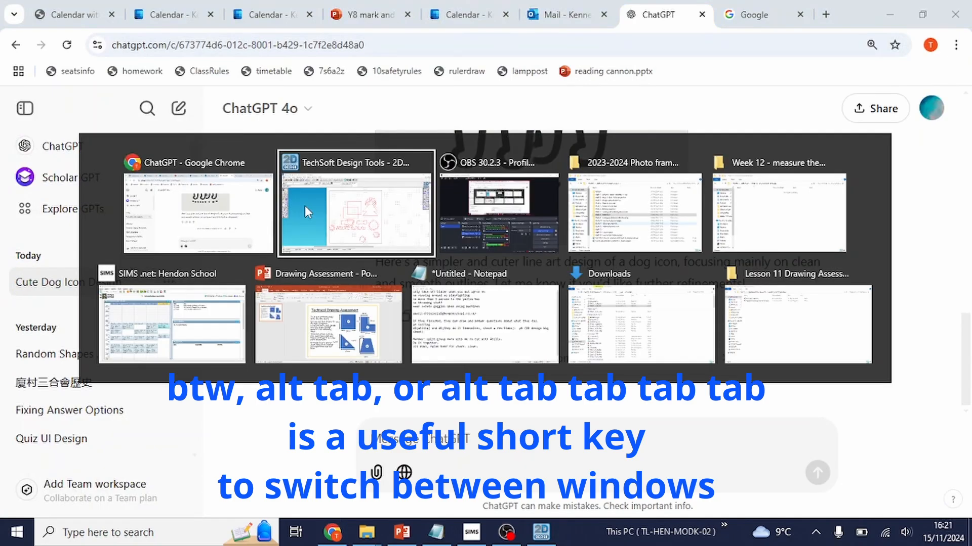
key("alt+Tab")
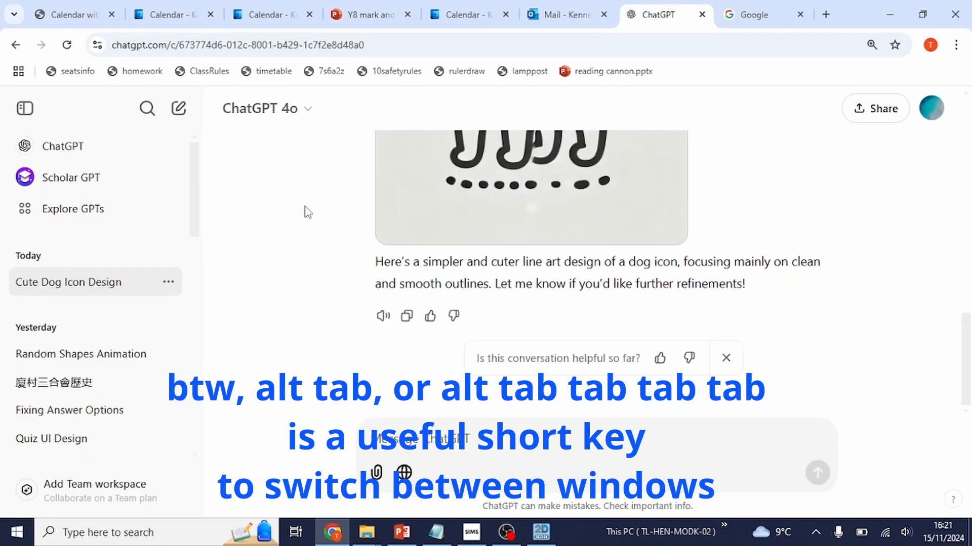
Step: Switch to 2D Design and paste the copied line-art dog image into the drawing
key("alt+Tab")
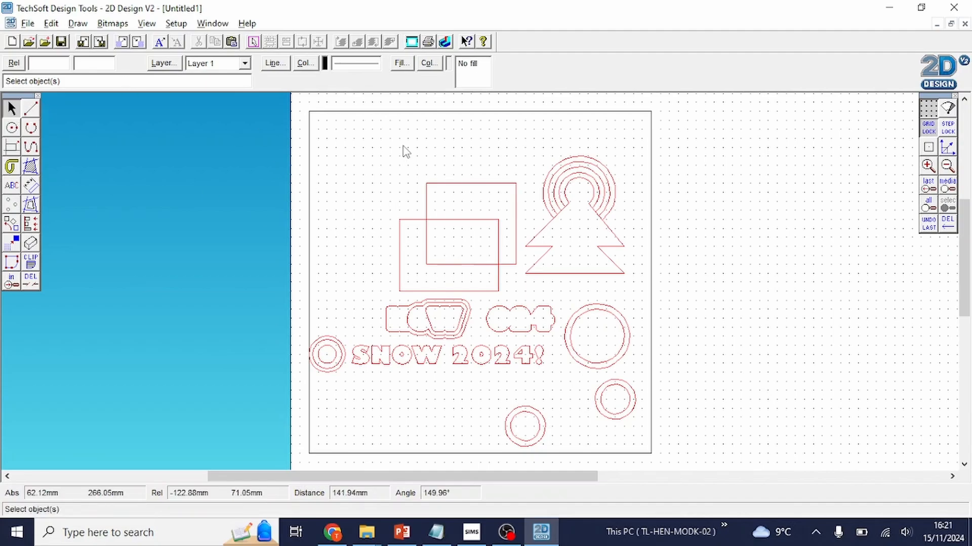
key("ctrl+v")
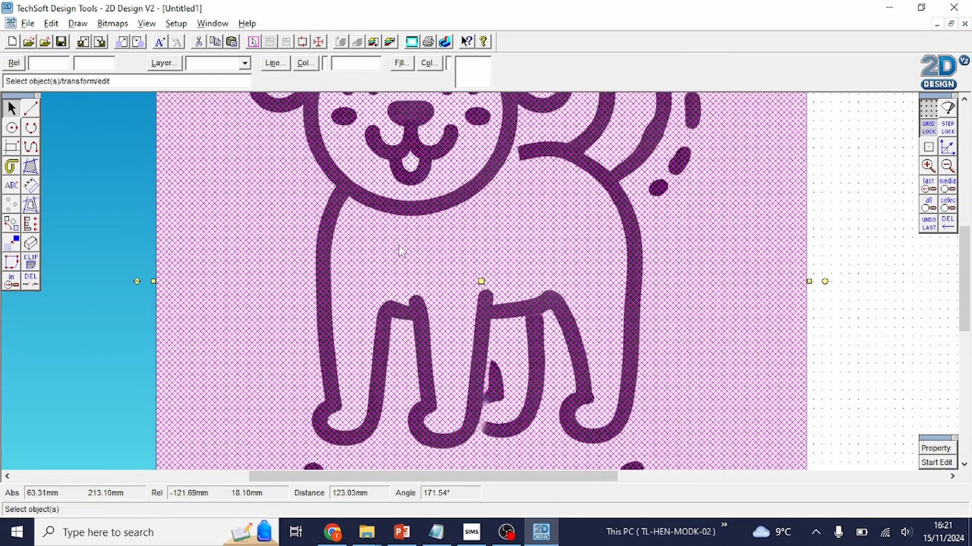
scroll(397, 250, "up", 5)
scroll(391, 256, "down", 5)
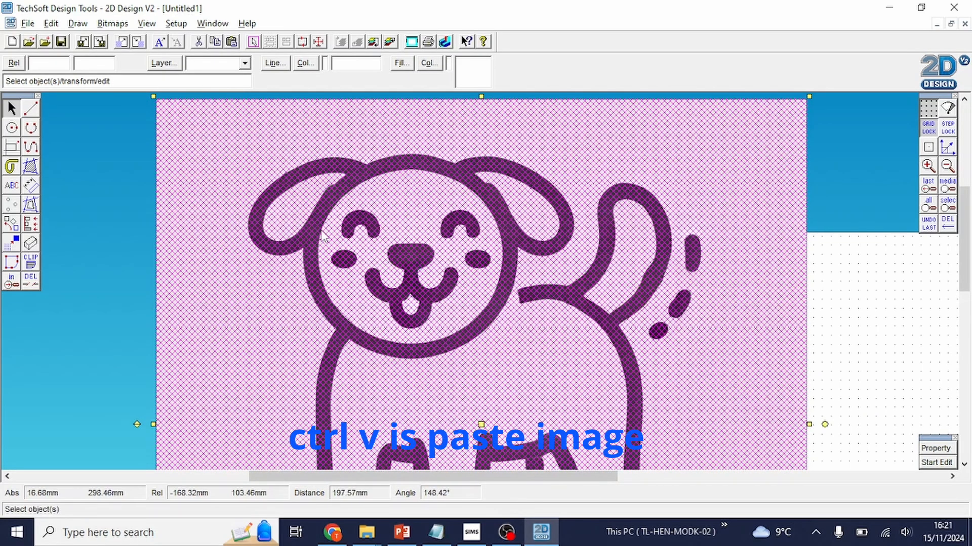
left_click(12, 227)
left_click(12, 227)
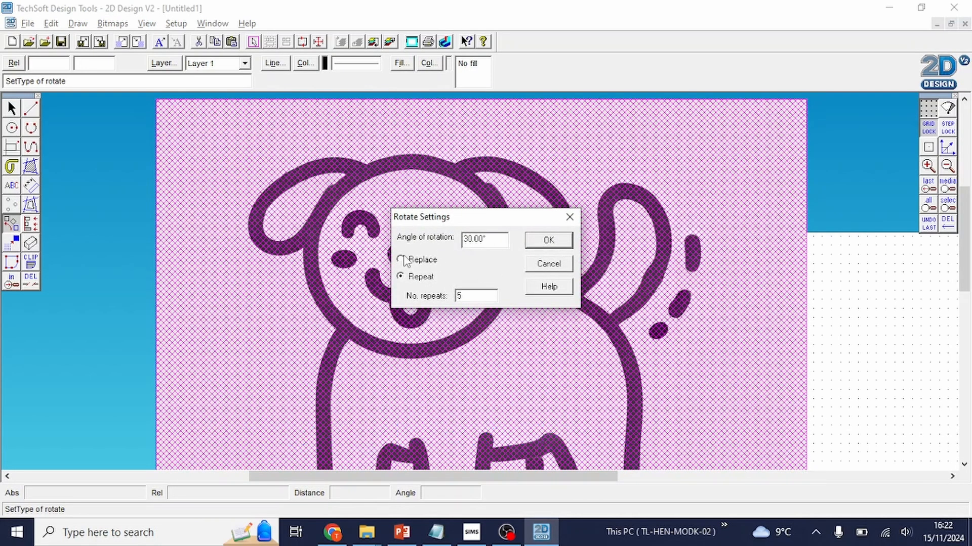
left_click(548, 263)
Step: Shrink the pasted dog image three times in a row by an X and Y factor of .6, replacing the original
left_click(12, 224)
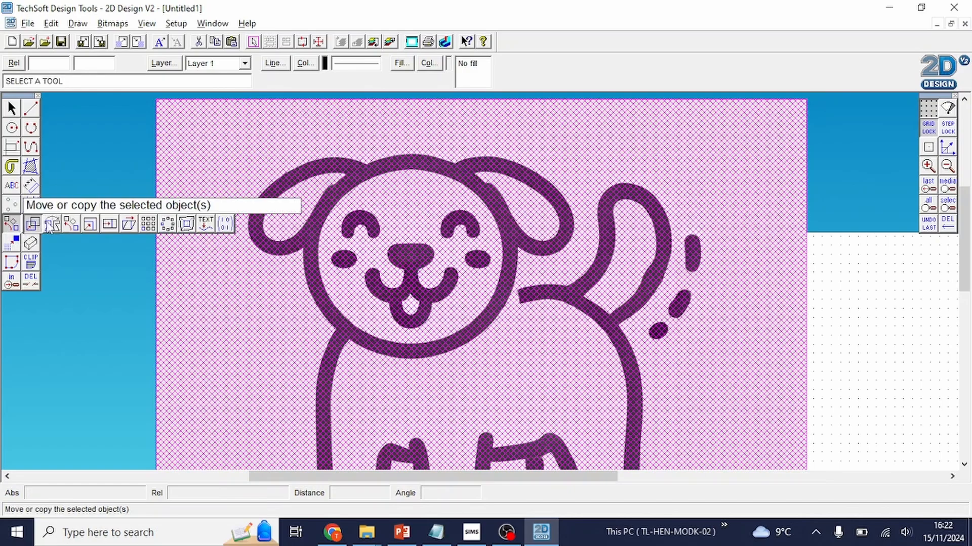
left_click(98, 224)
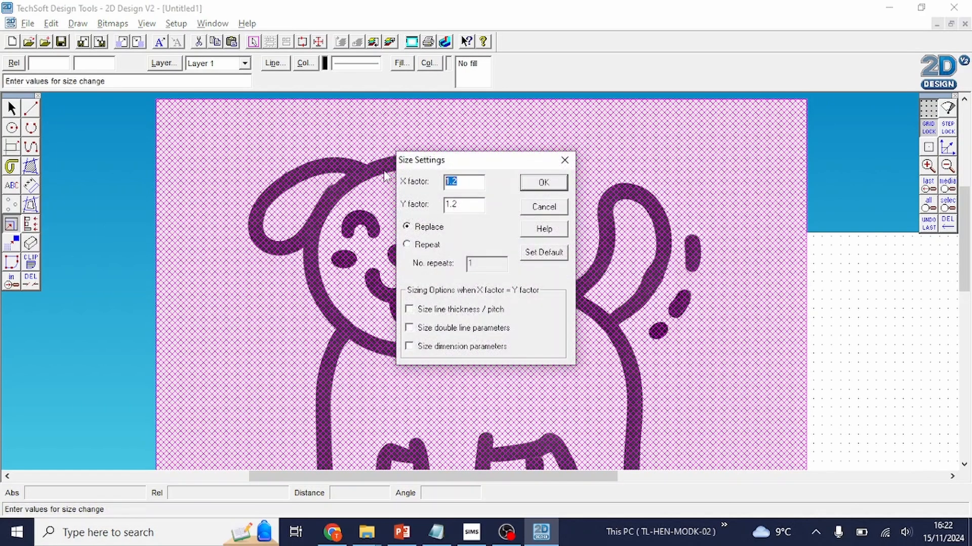
key("BackSpace")
key("Tab")
type(".6")
double_click(457, 182)
key("Tab")
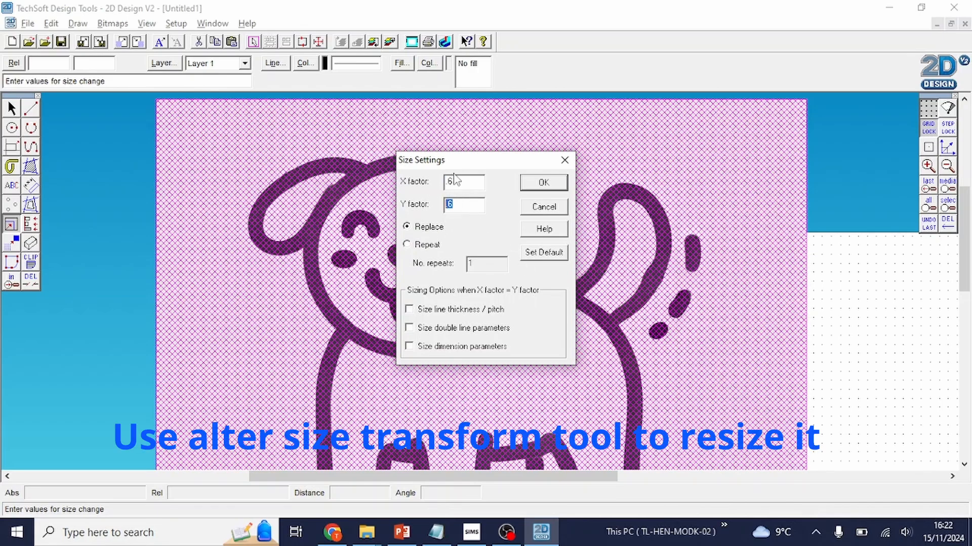
left_click(549, 188)
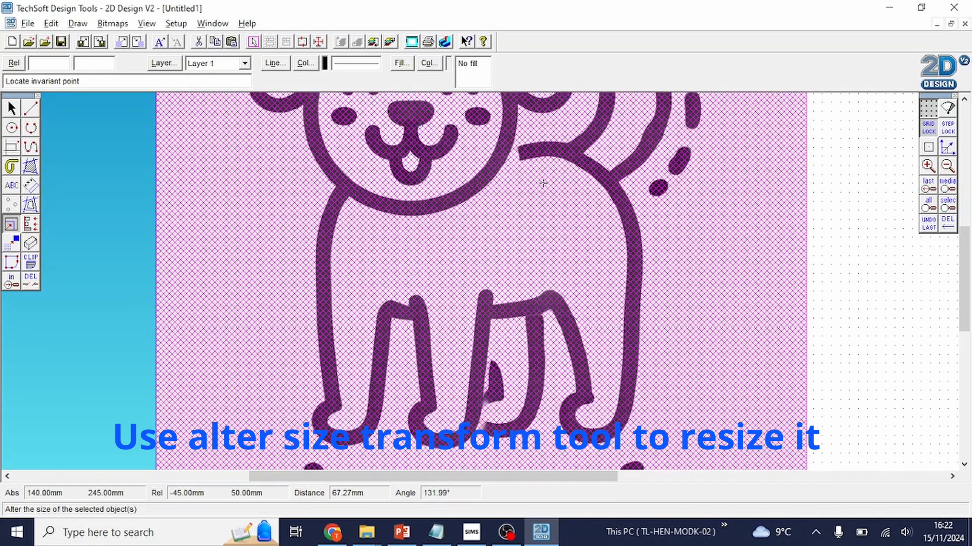
left_click(498, 228)
left_click(498, 228)
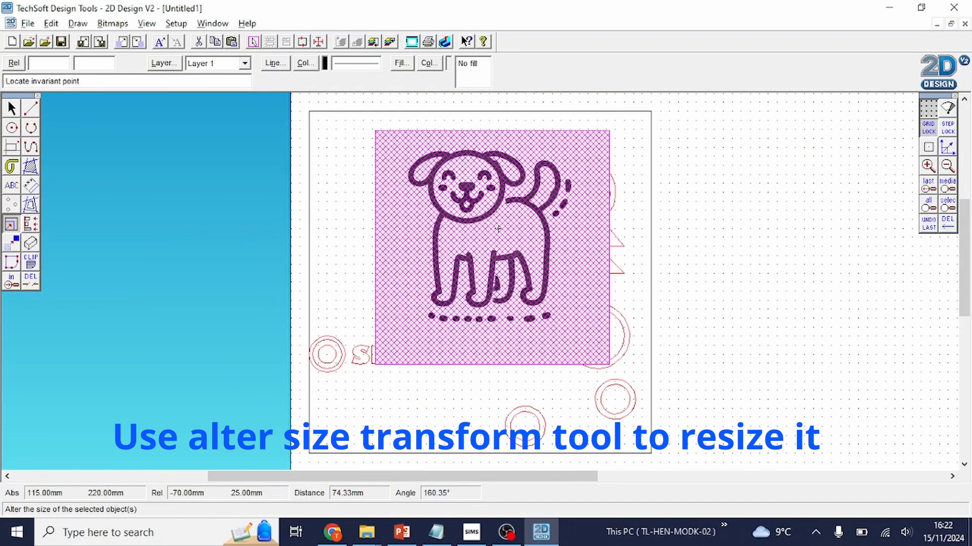
left_click(497, 228)
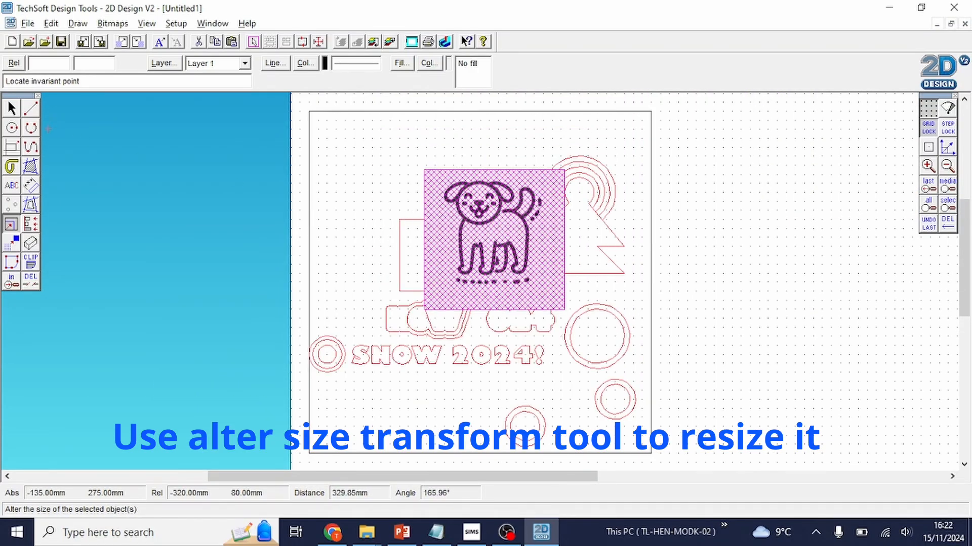
Step: Move the dog image into the upper-left area of the square and keep it selected
left_click(11, 108)
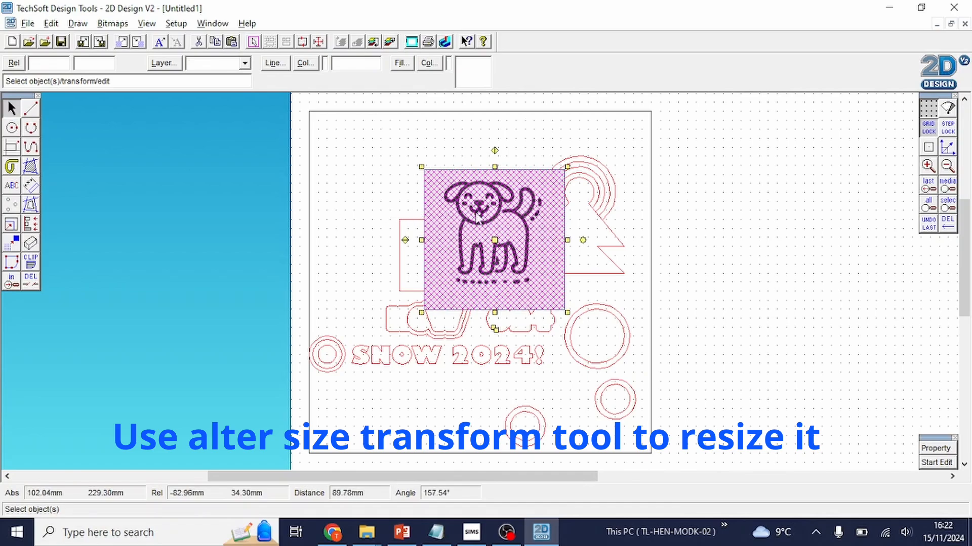
left_click_drag(498, 238, 396, 190)
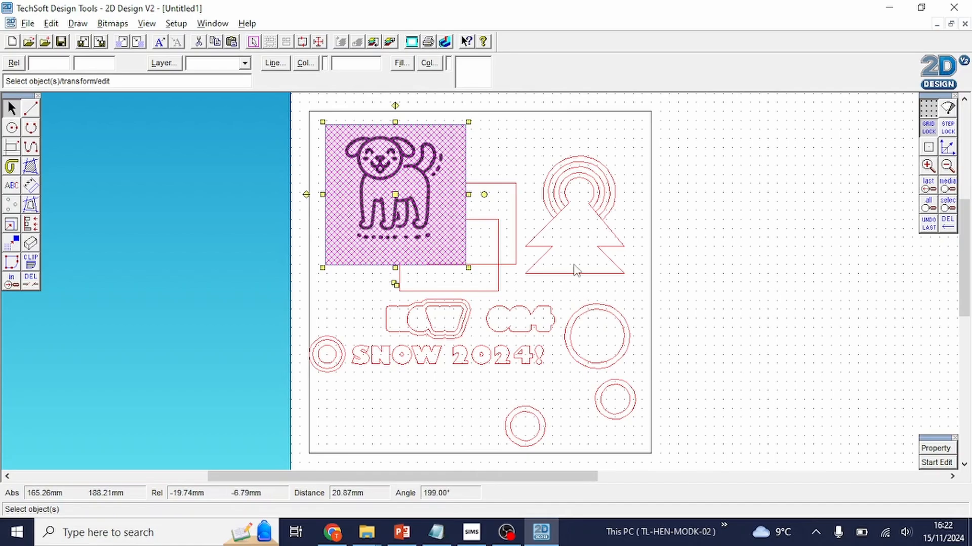
left_click(438, 304)
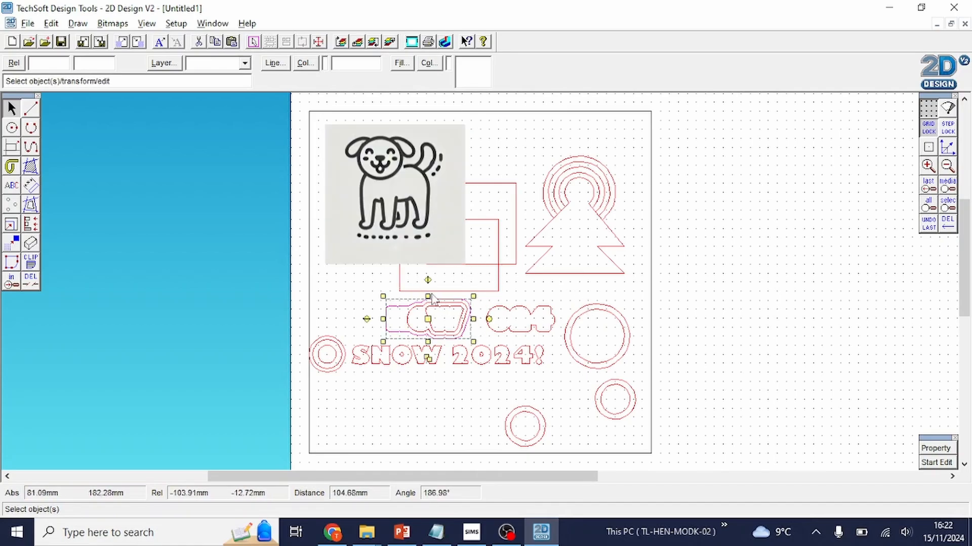
left_click(396, 216)
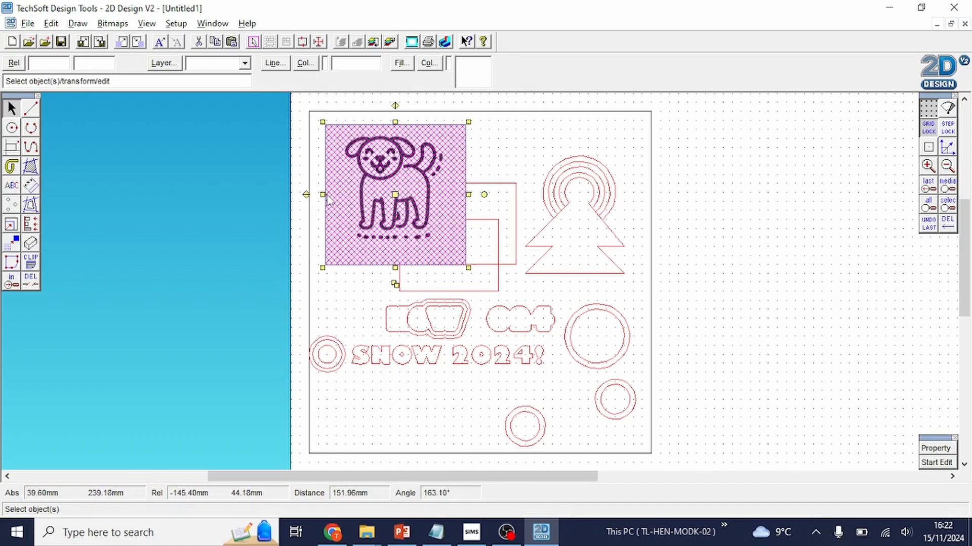
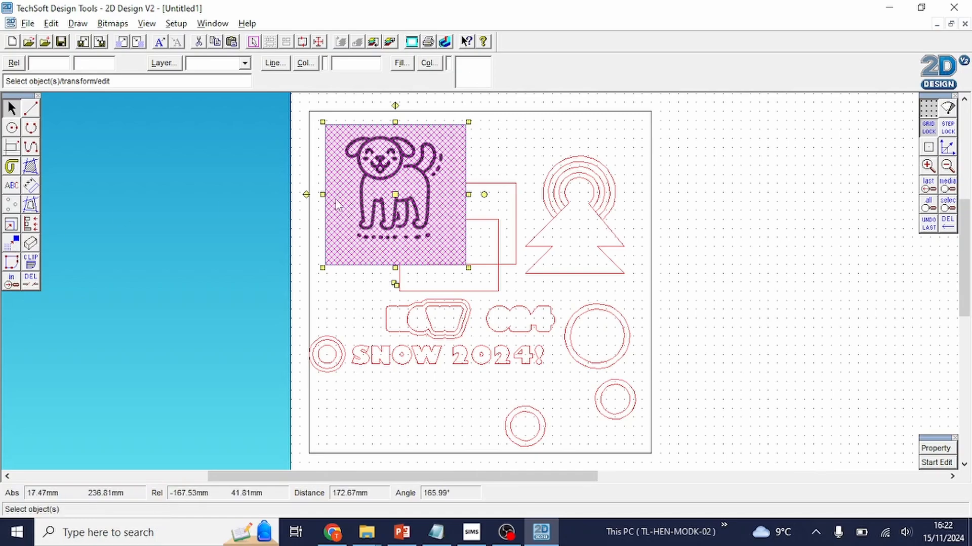
Step: Start vectorising the dog bitmap and include only the dark colour group, excluding the light and mid-grey groups
left_click(16, 248)
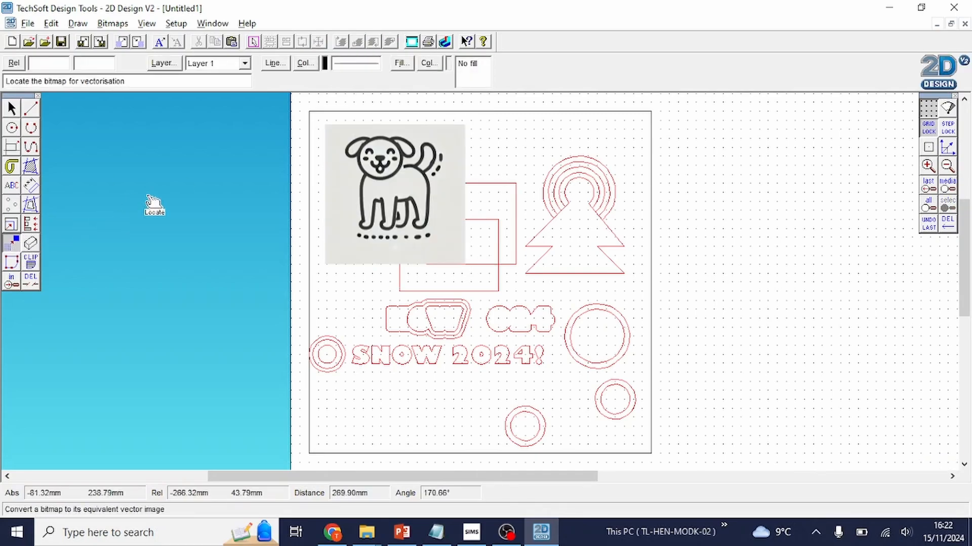
left_click(369, 165)
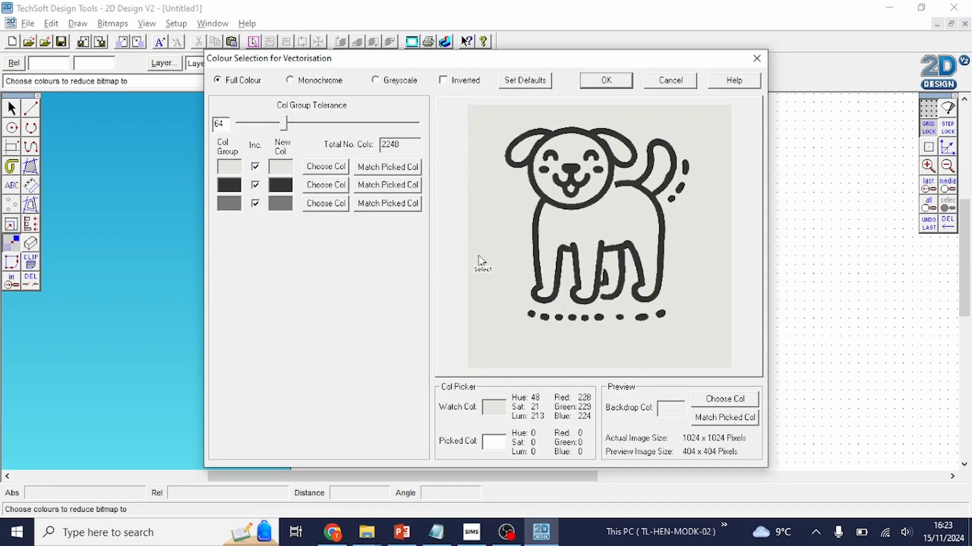
left_click(255, 167)
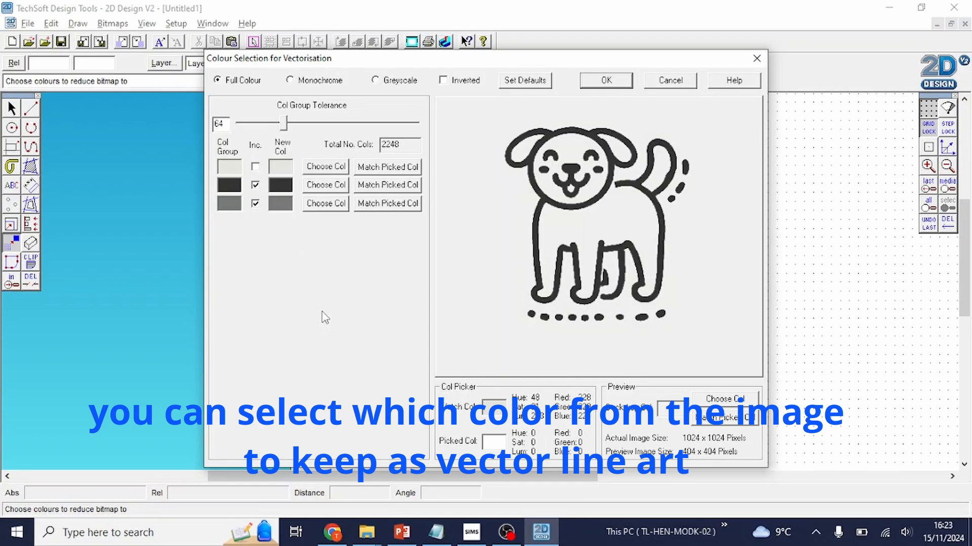
left_click(255, 186)
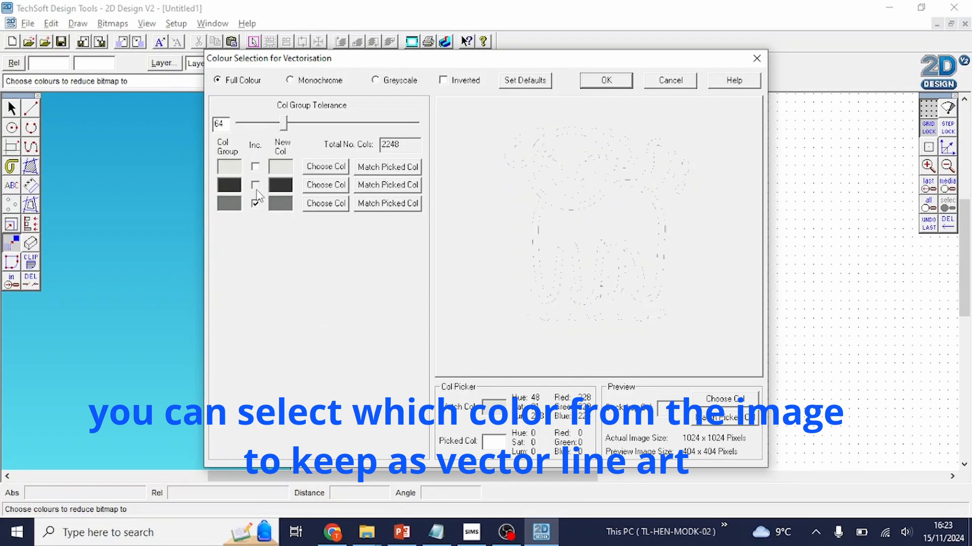
left_click(255, 186)
left_click(256, 185)
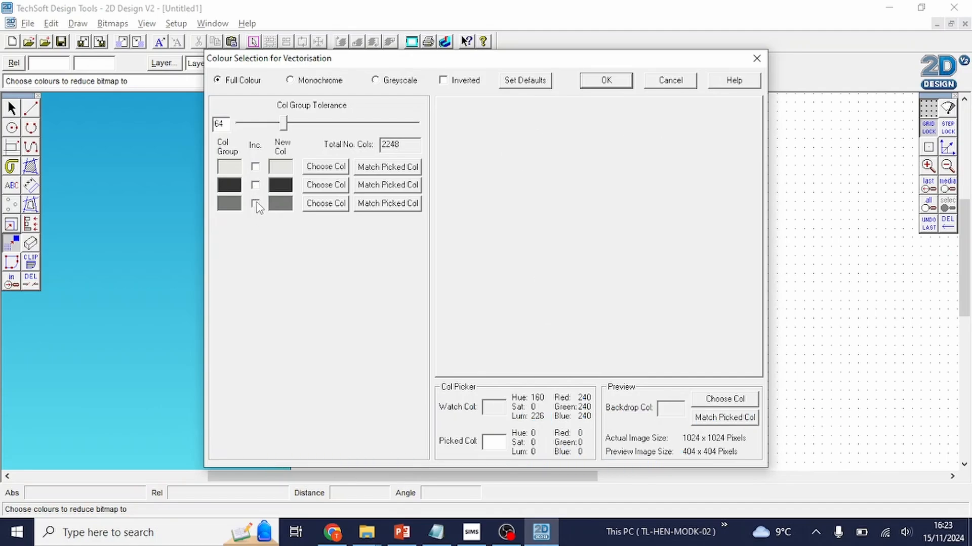
left_click(256, 185)
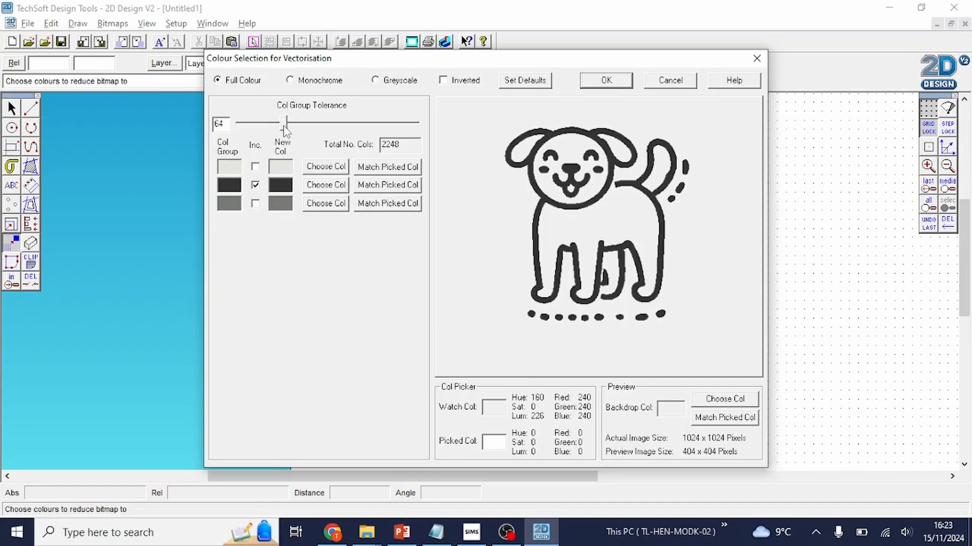
Step: Set the colour group tolerance to 166, exclude the light background colour and convert the dog bitmap to vectors
left_click_drag(285, 129, 263, 122)
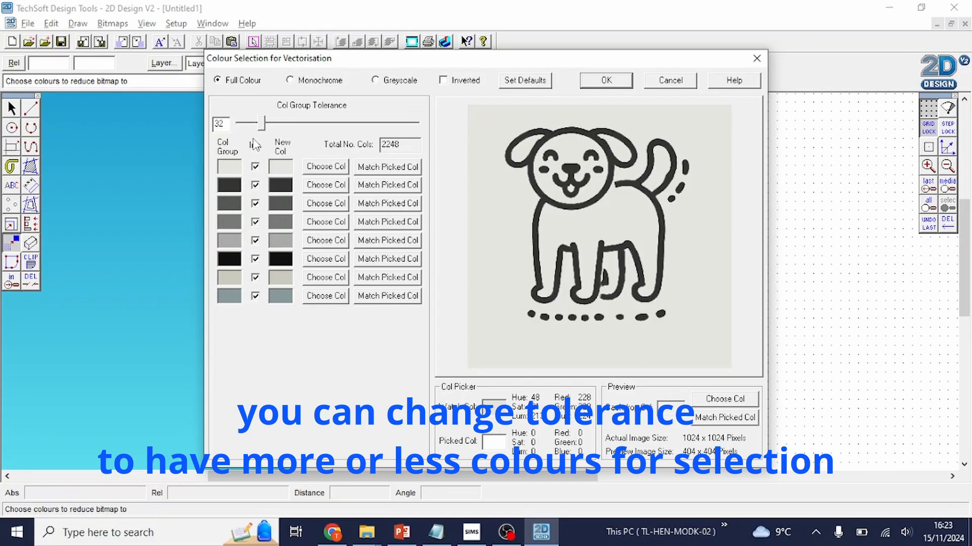
left_click_drag(263, 124, 357, 134)
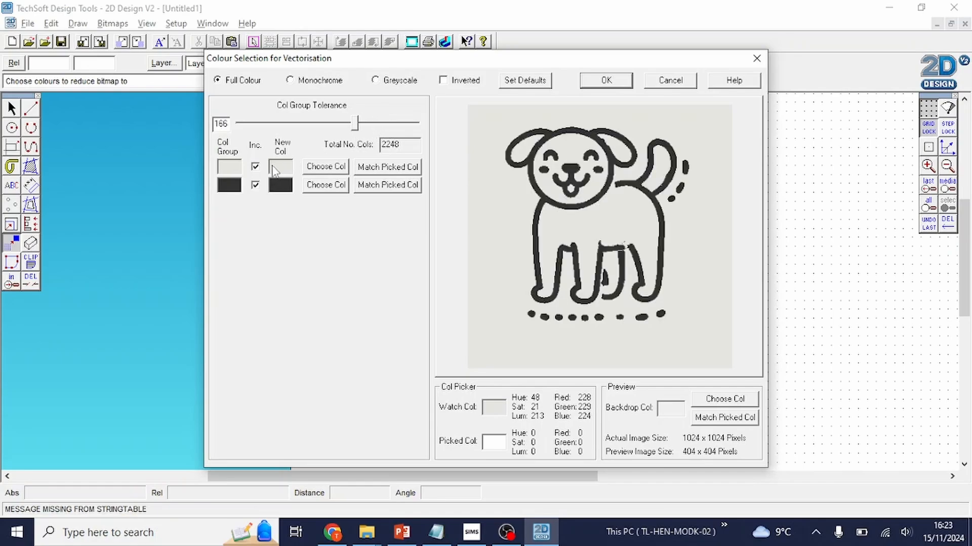
left_click(255, 168)
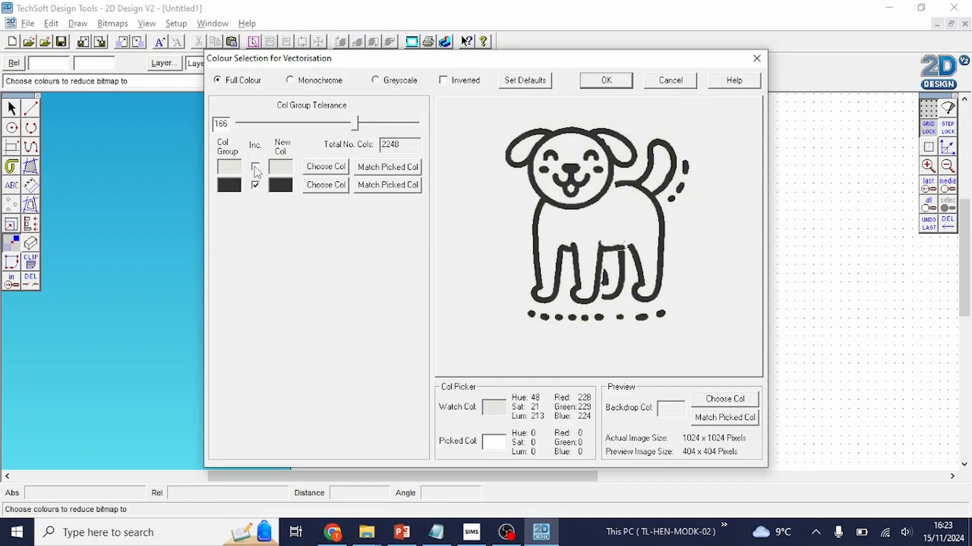
left_click(602, 82)
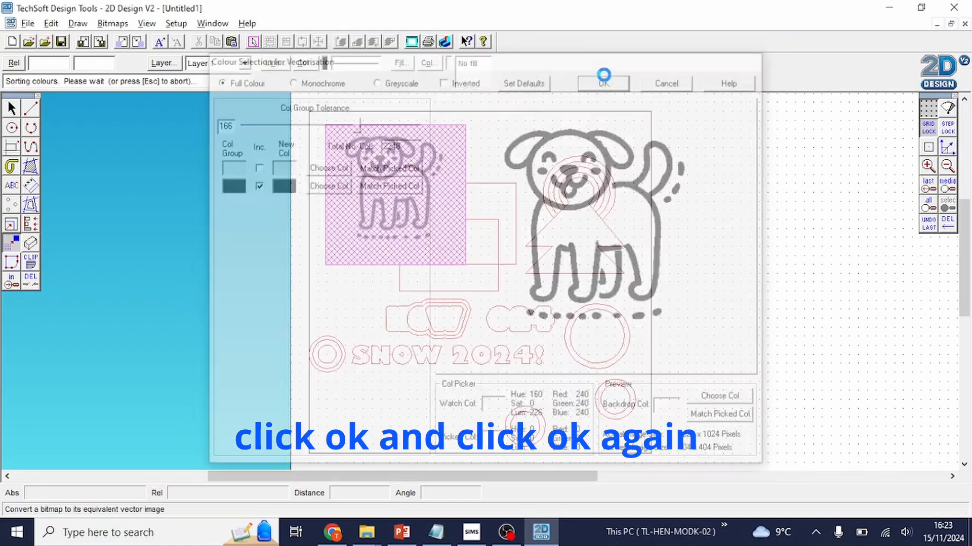
left_click(409, 401)
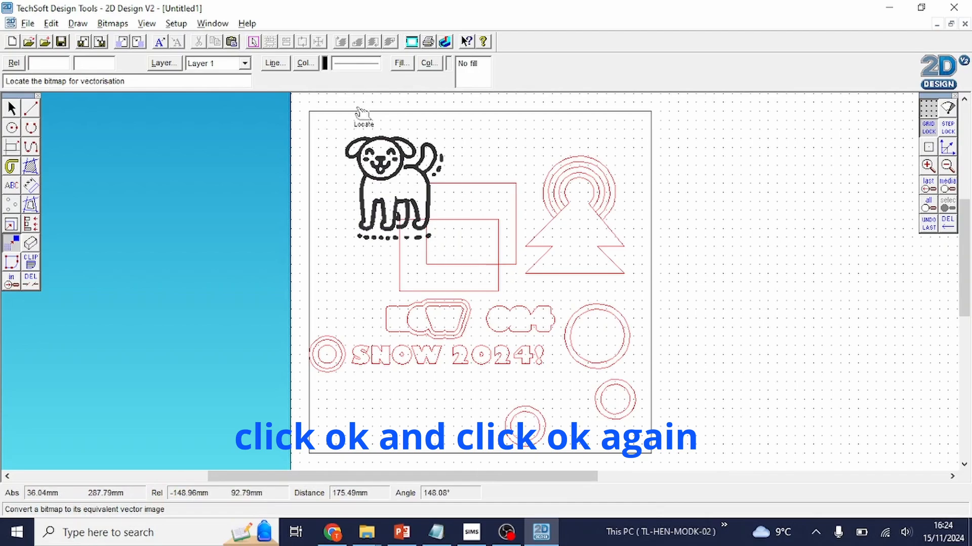
Step: Move the vectorised dog up into the square's upper-left corner
left_click(11, 108)
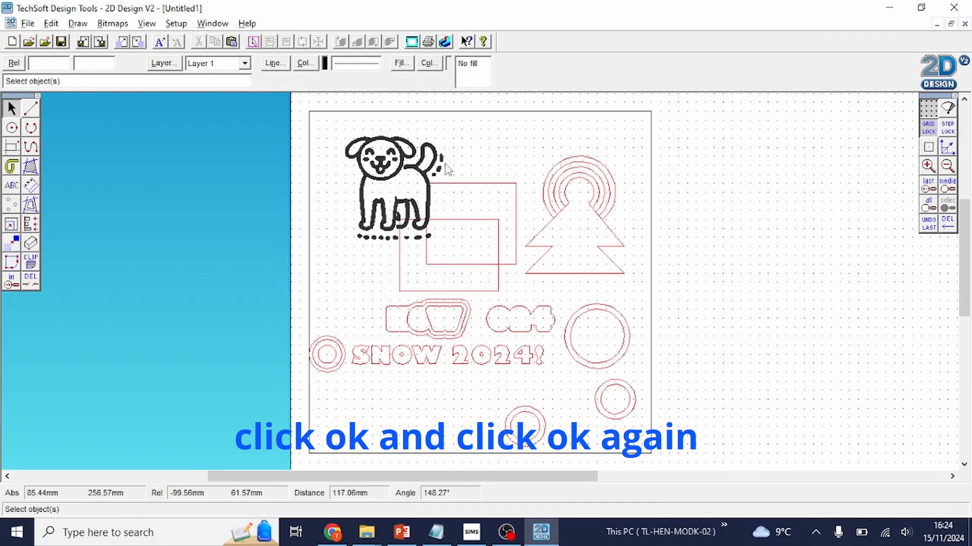
left_click(379, 160)
left_click_drag(394, 188, 363, 175)
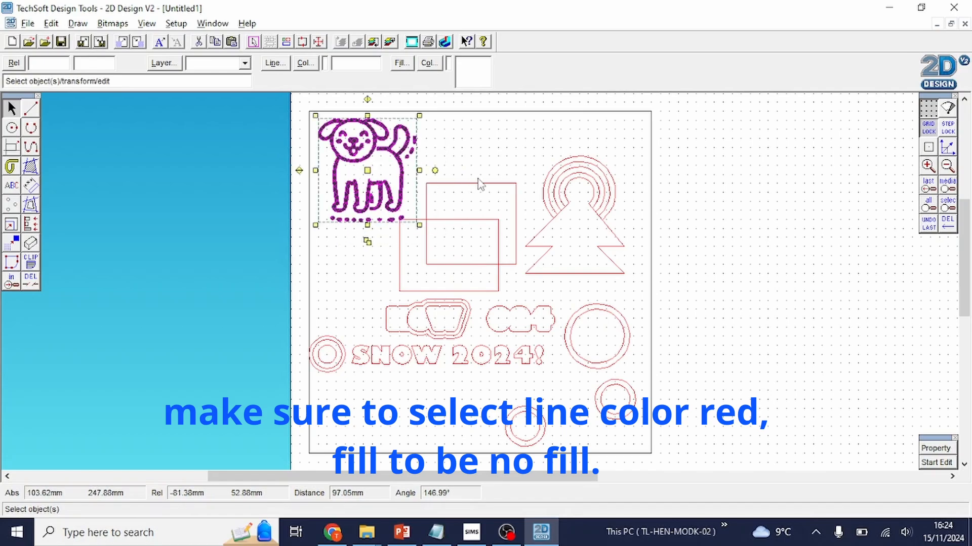
Step: Set the line colour of the selected vectorised dog to red
left_click(444, 174)
left_click(383, 156)
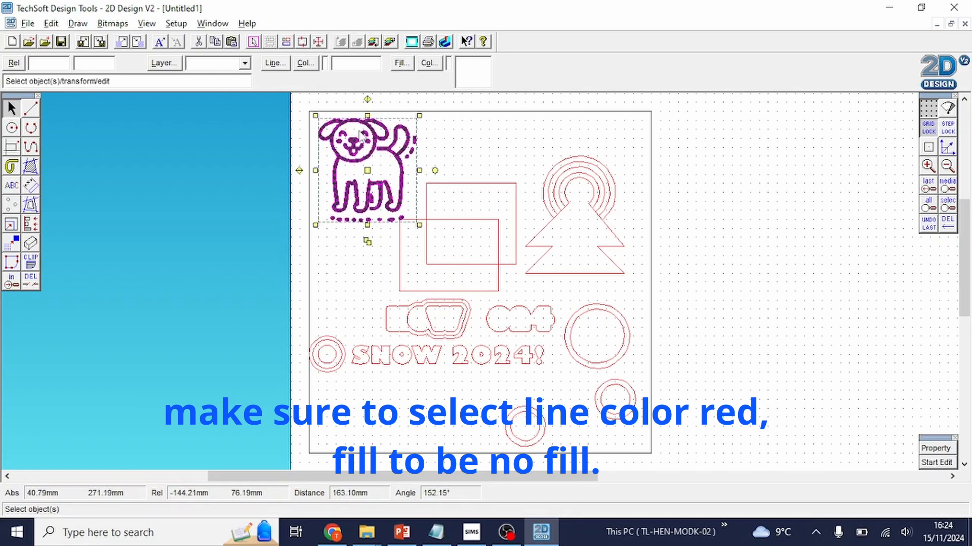
left_click(317, 66)
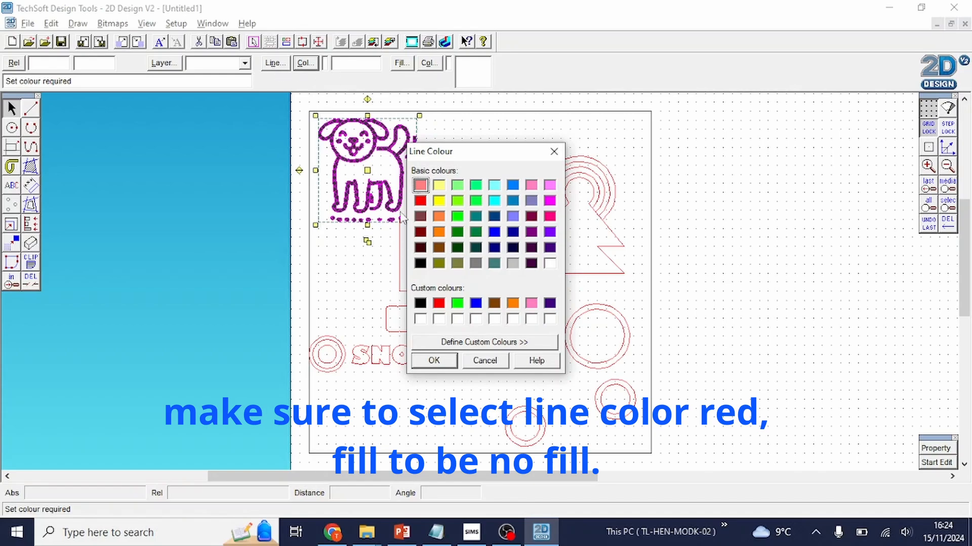
left_click(420, 202)
left_click(434, 361)
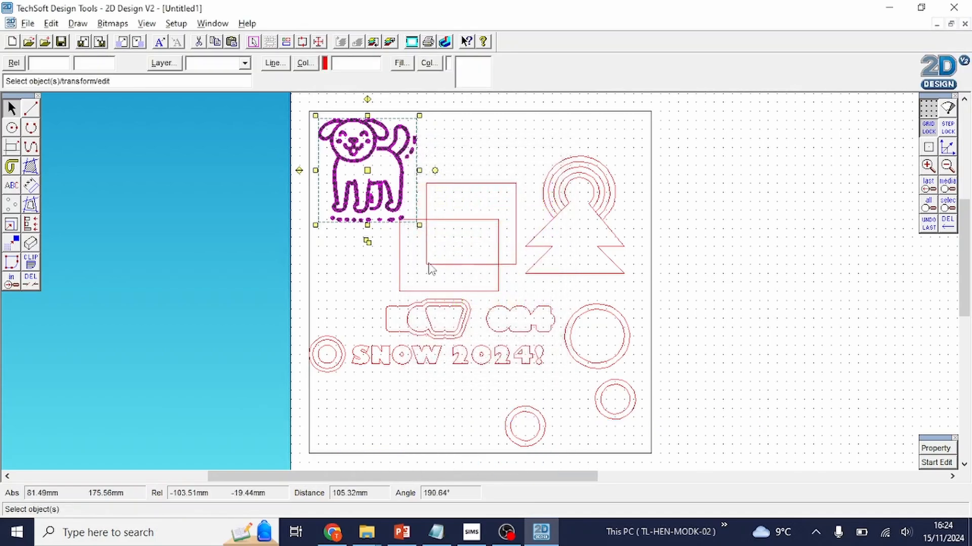
Step: Select the vectorised dog again and set its fill style to No Fill
left_click(455, 150)
left_click(383, 140)
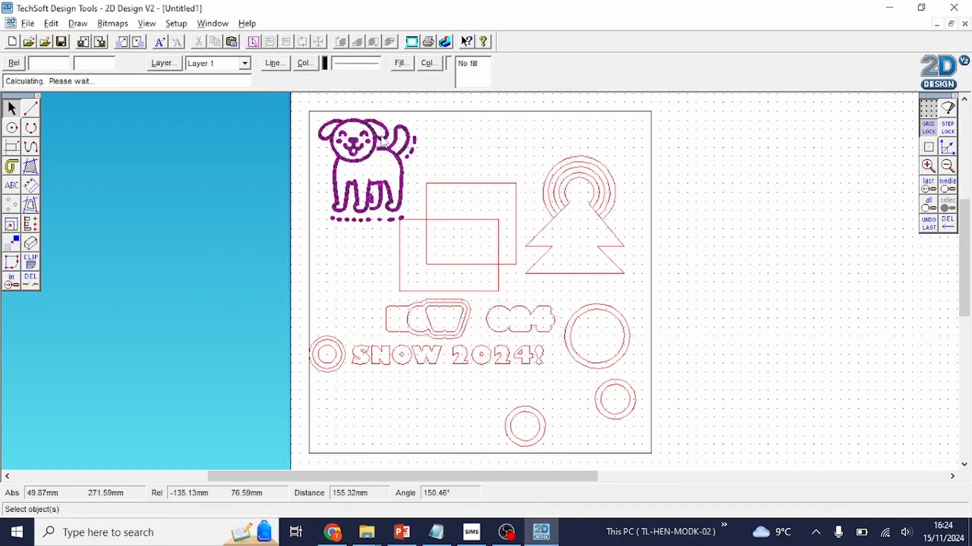
left_click(401, 64)
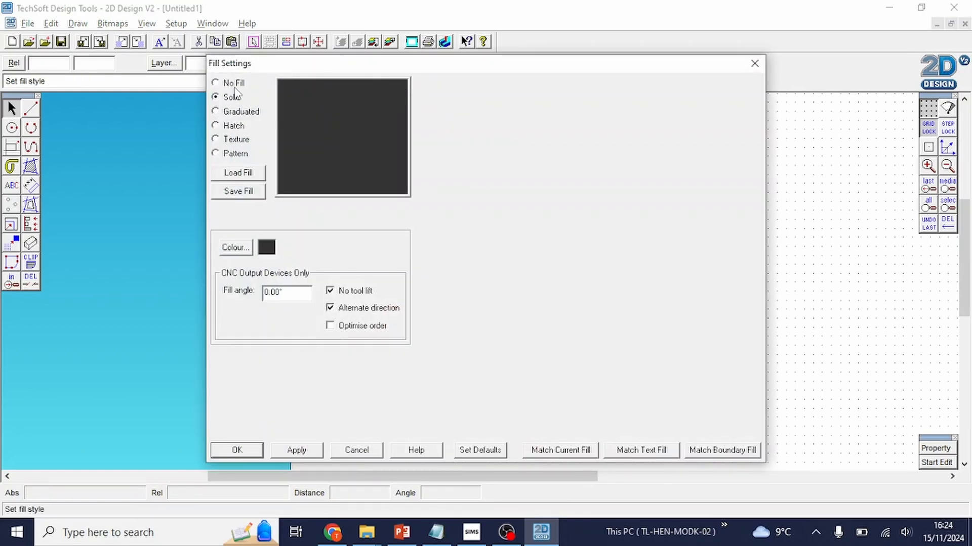
left_click(234, 83)
left_click(242, 449)
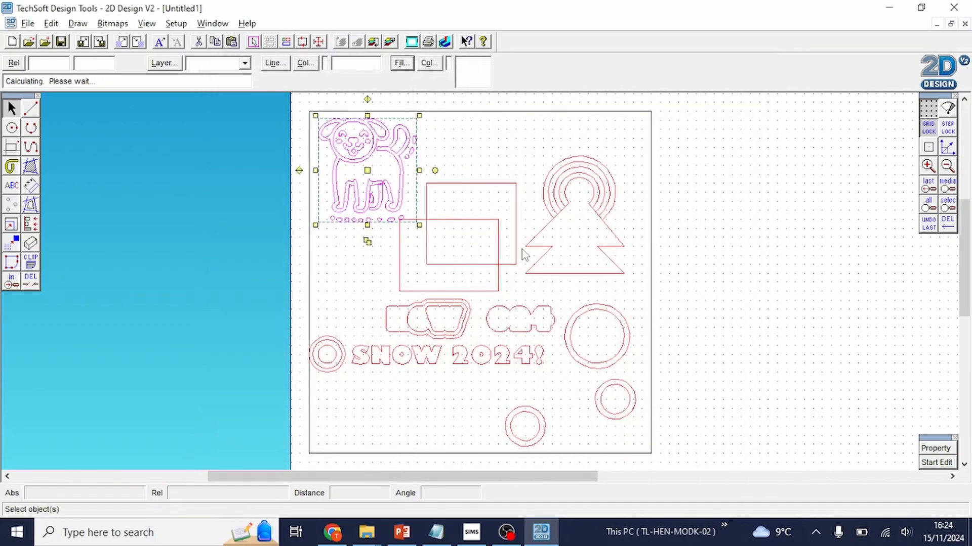
Step: Try to delete parts of the dog's outline between intersections, at the hind leg and below the head
left_click(31, 281)
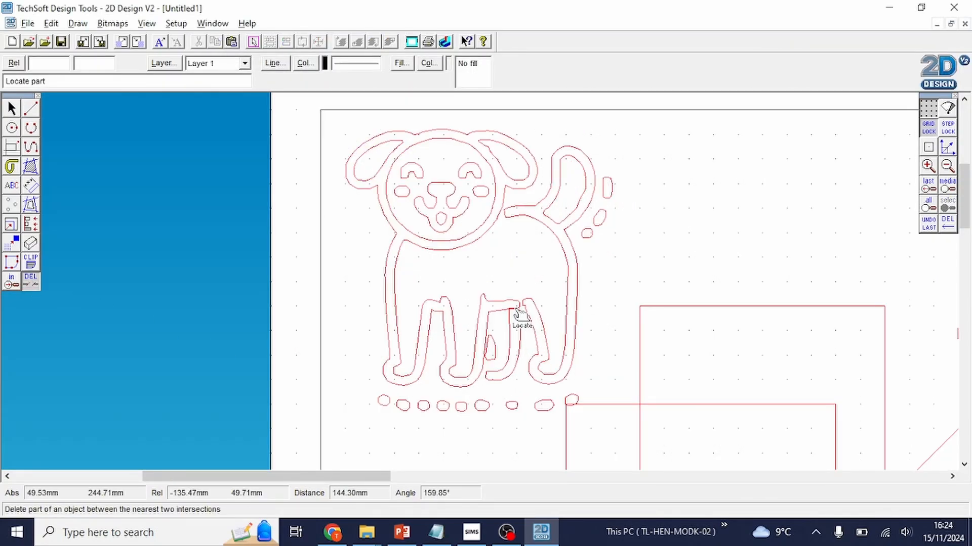
left_click(515, 308)
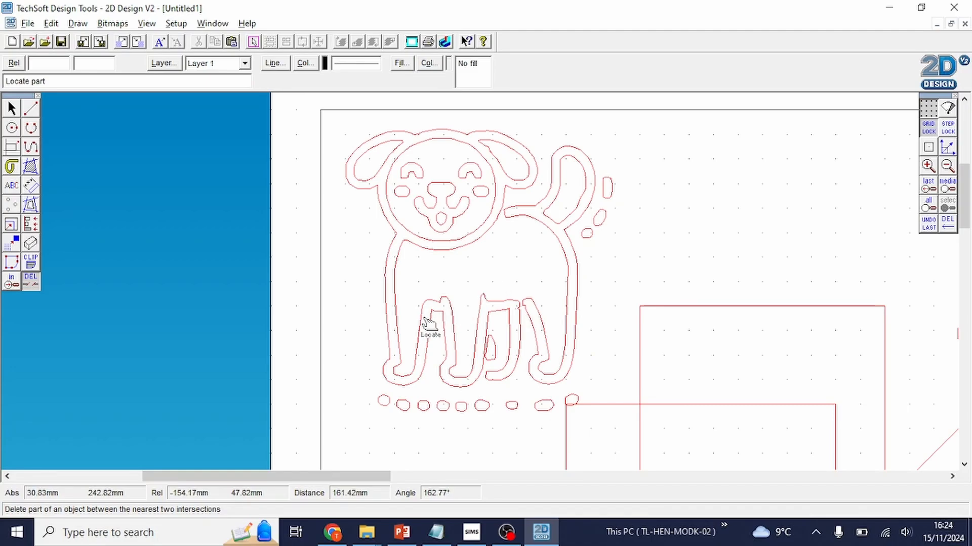
left_click(401, 226)
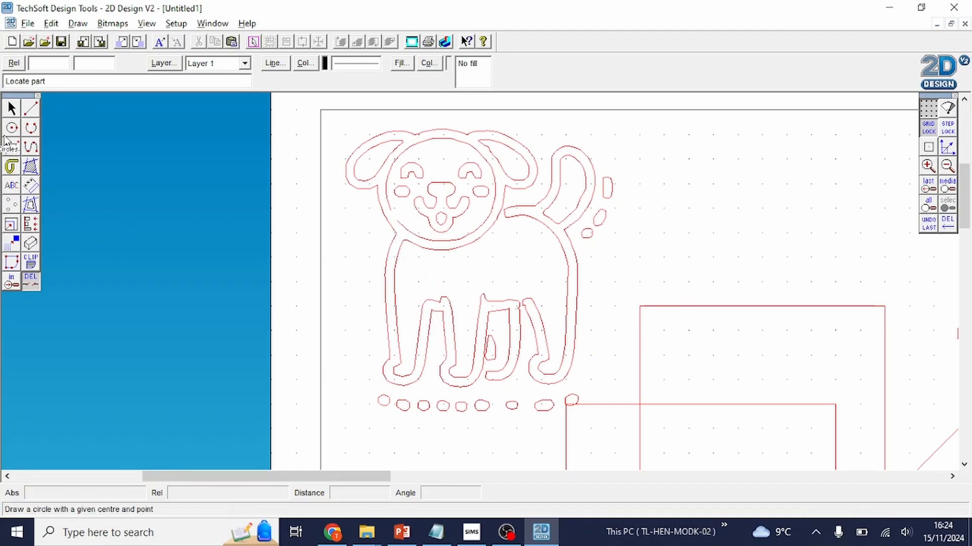
Step: Explode the dog's line group by one level, and explode its inner outline by one further level
left_click(12, 109)
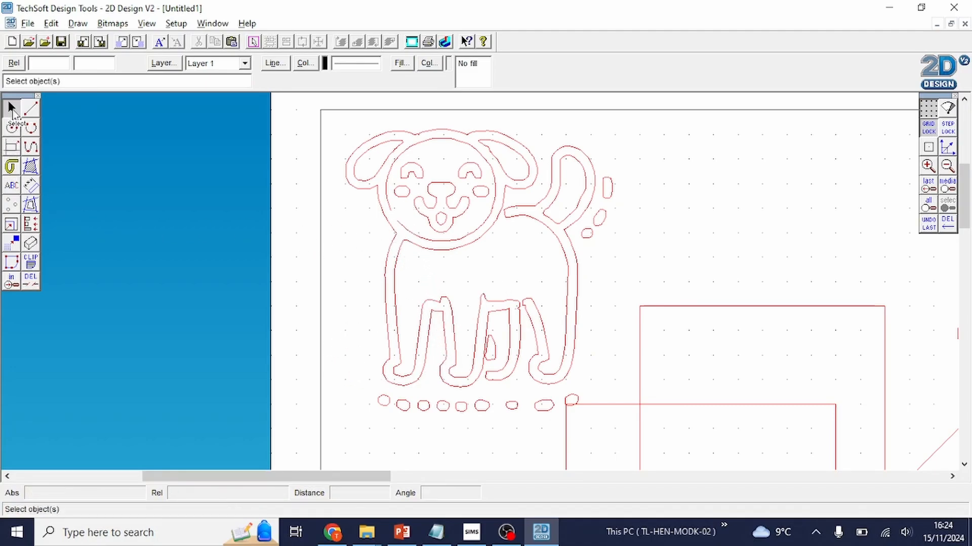
left_click(404, 164)
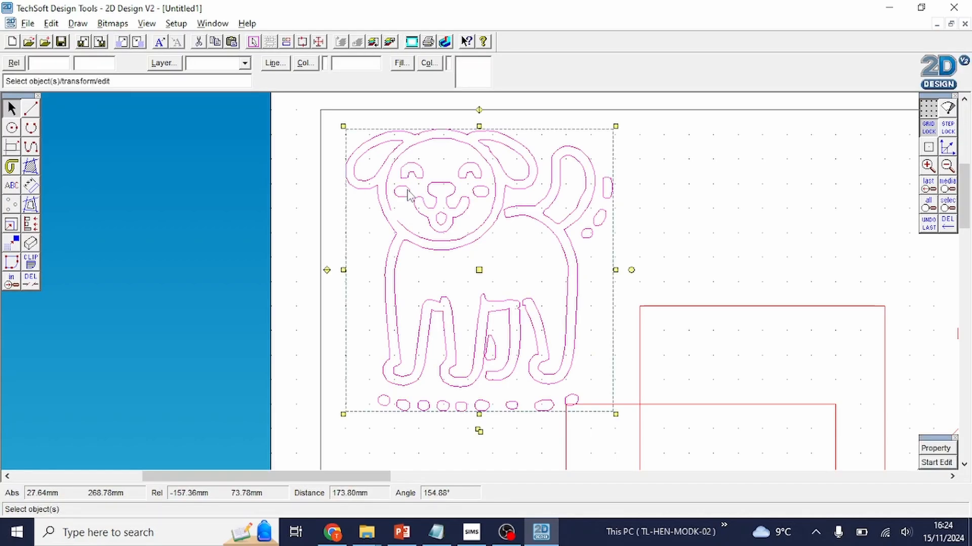
key("ctrl+e")
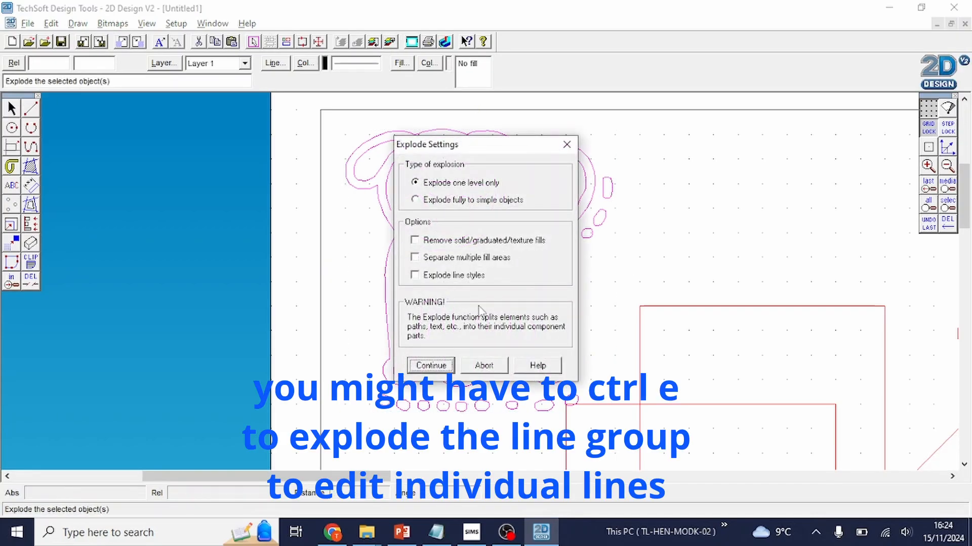
key("Return")
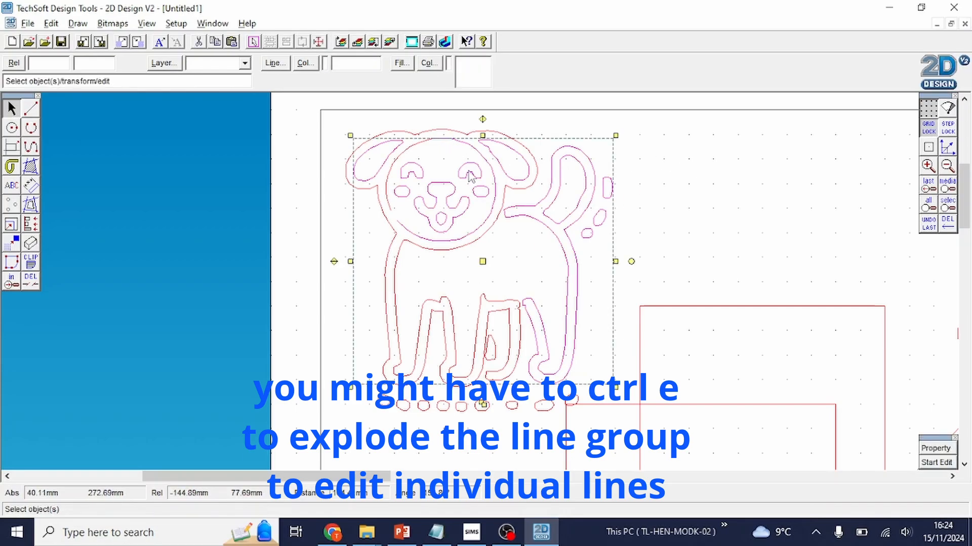
key("ctrl+e")
left_click(556, 259)
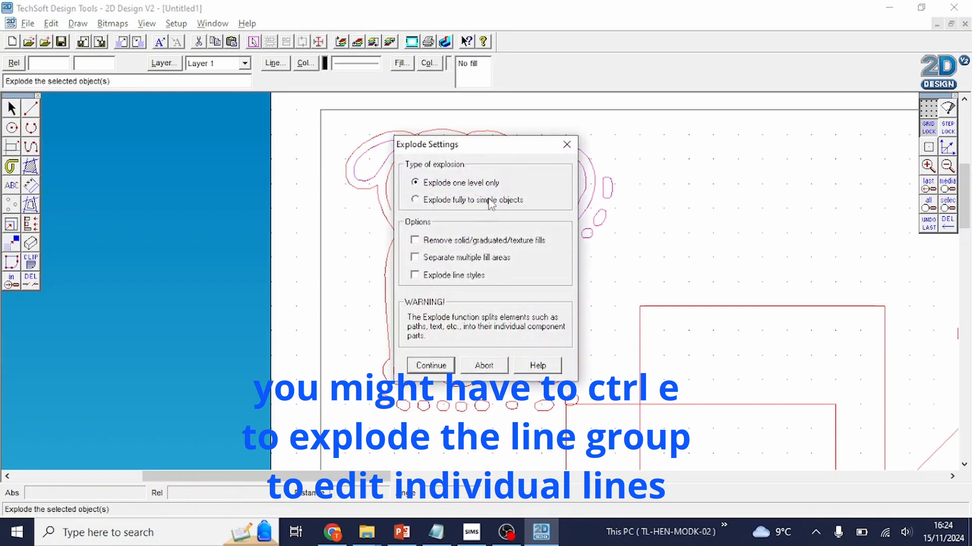
left_click(431, 366)
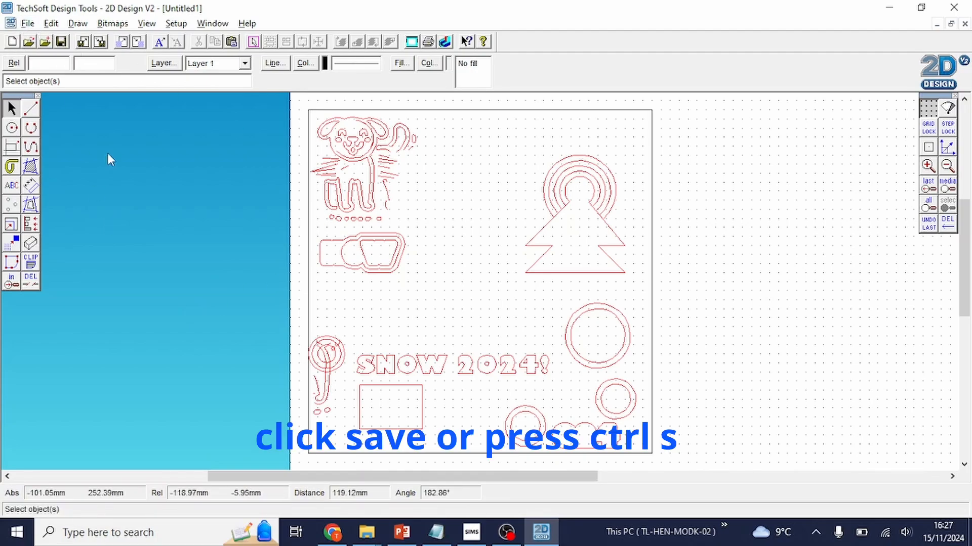
left_click(28, 23)
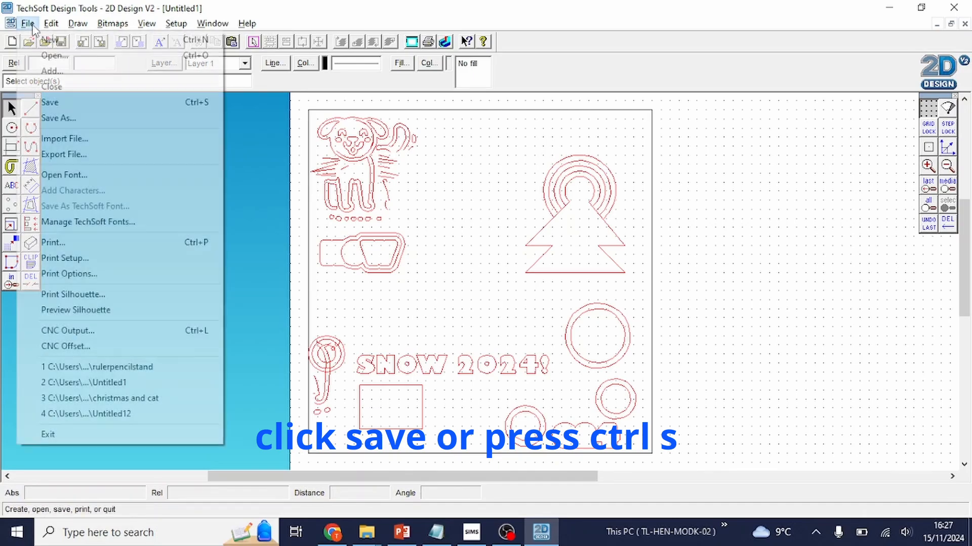
left_click(55, 102)
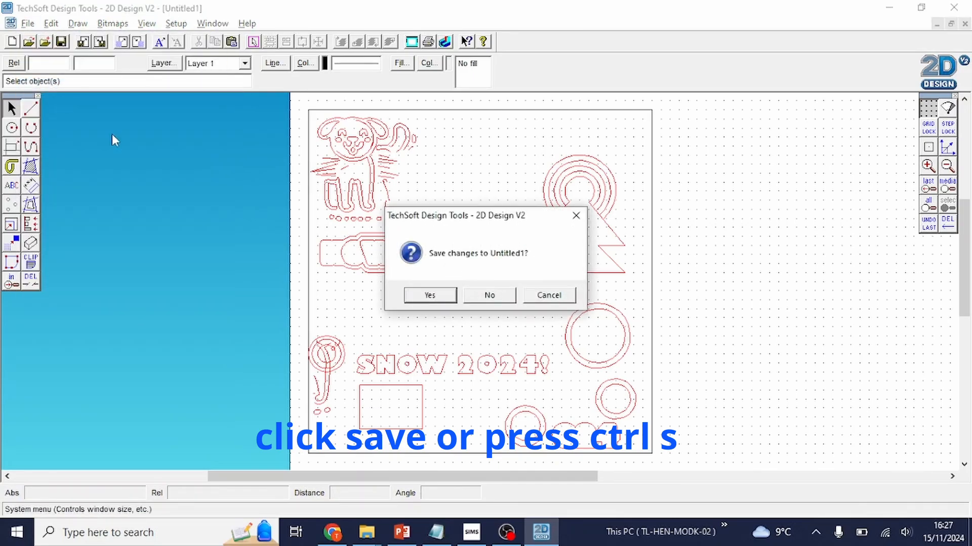
left_click(531, 294)
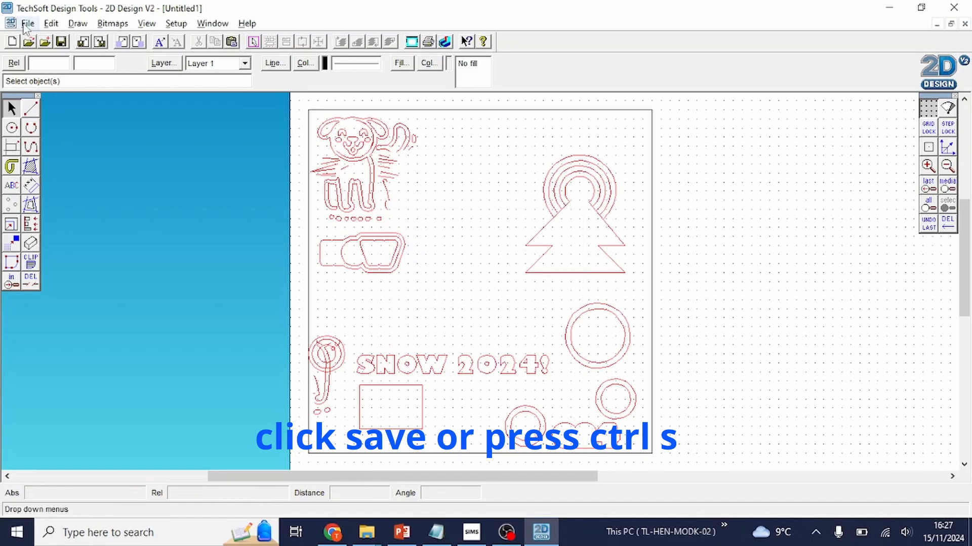
Step: Save the drawing to the Desktop as a Design Tools Draw file (*.dtd), named with the teacher's name followed by 8H2
left_click(59, 42)
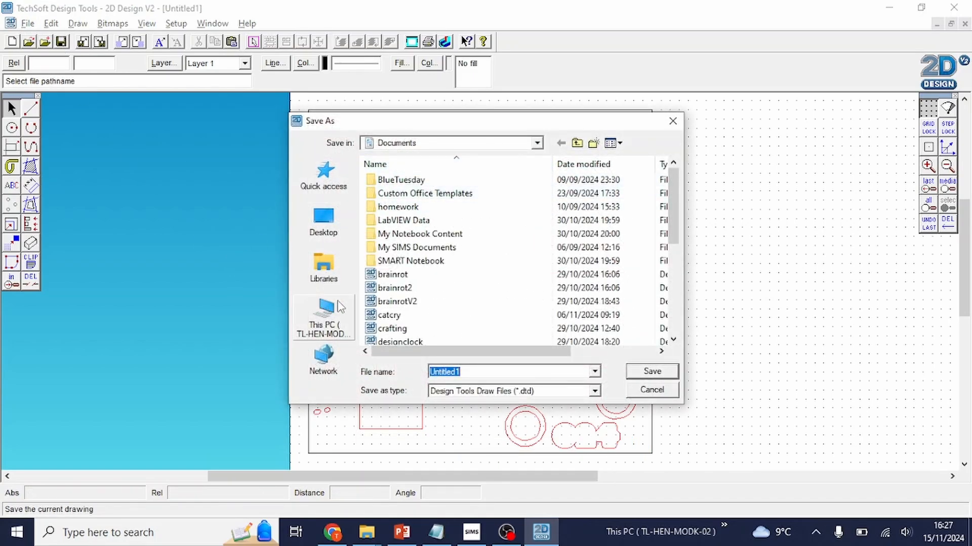
left_click(324, 222)
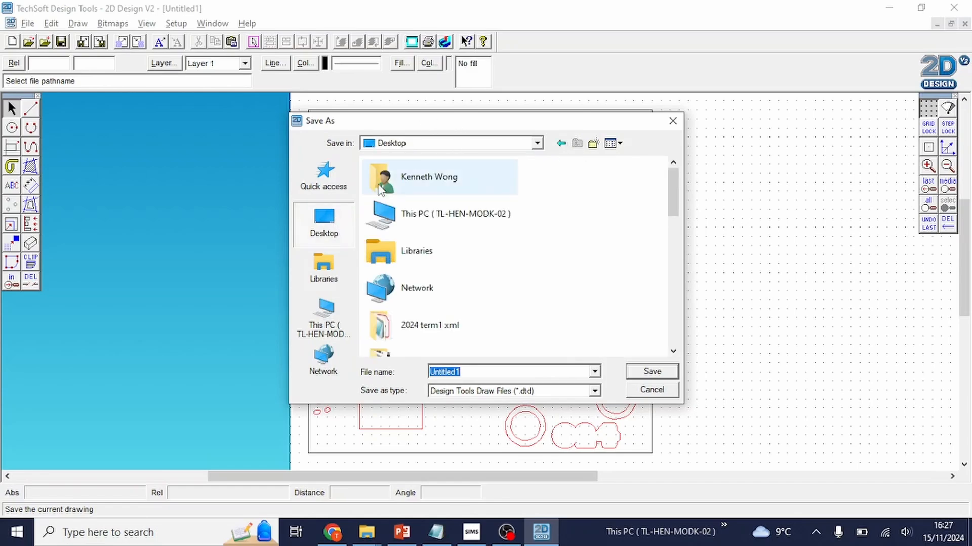
scroll(446, 228, "down", 8)
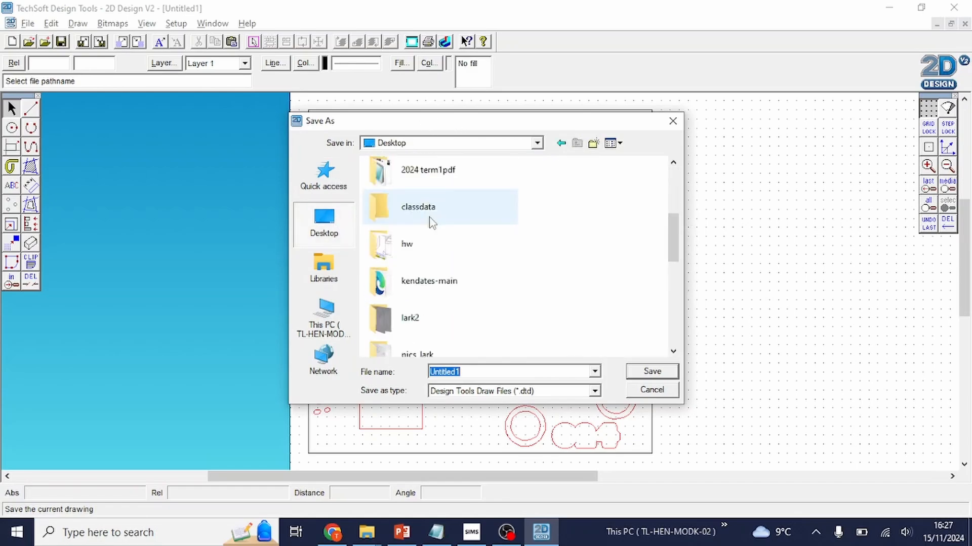
scroll(430, 278, "up", 8)
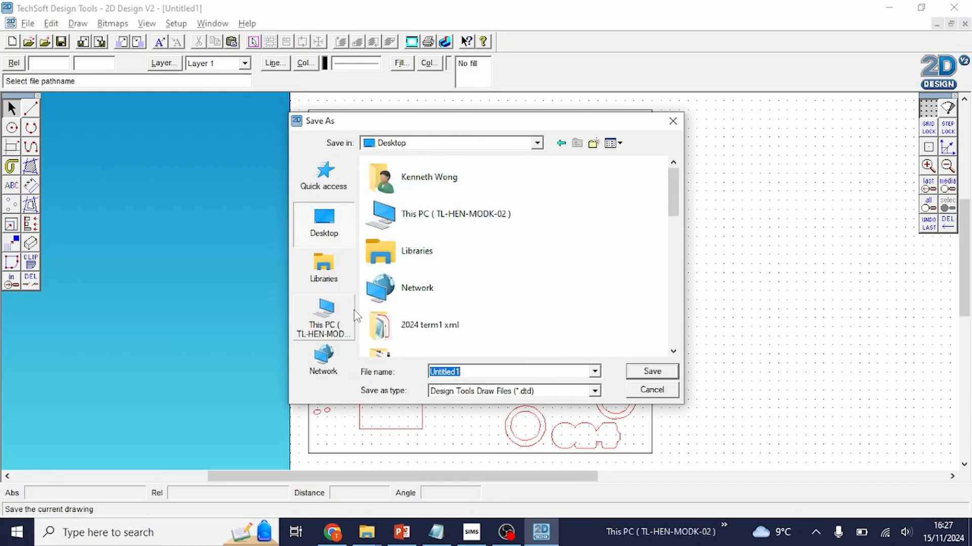
type("MrWong")
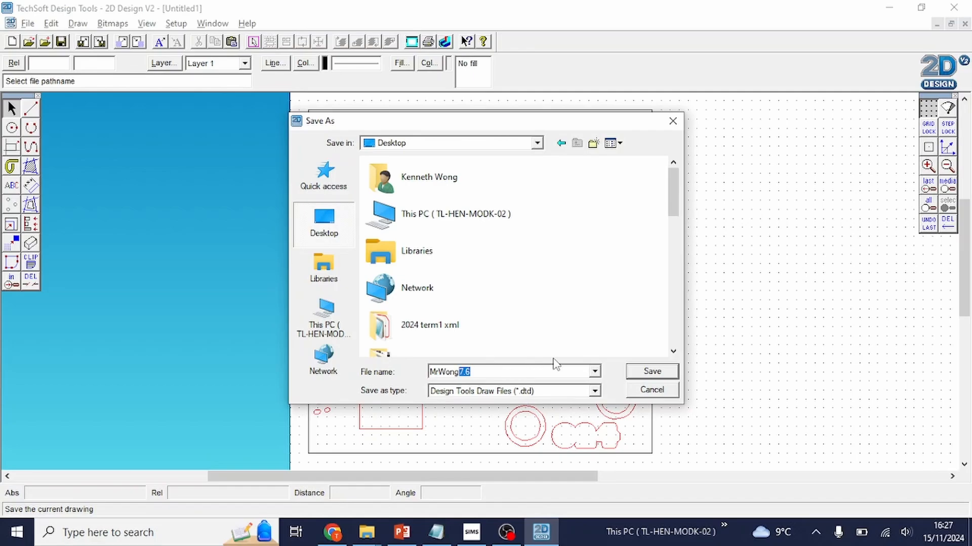
type("8H2")
left_click_drag(479, 375, 461, 372)
left_click(520, 401)
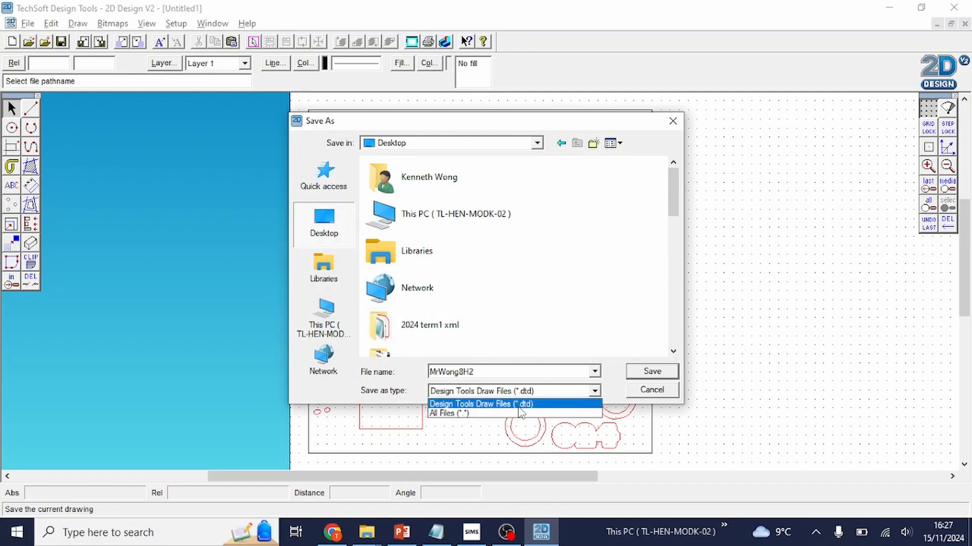
left_click(501, 393)
key("Return")
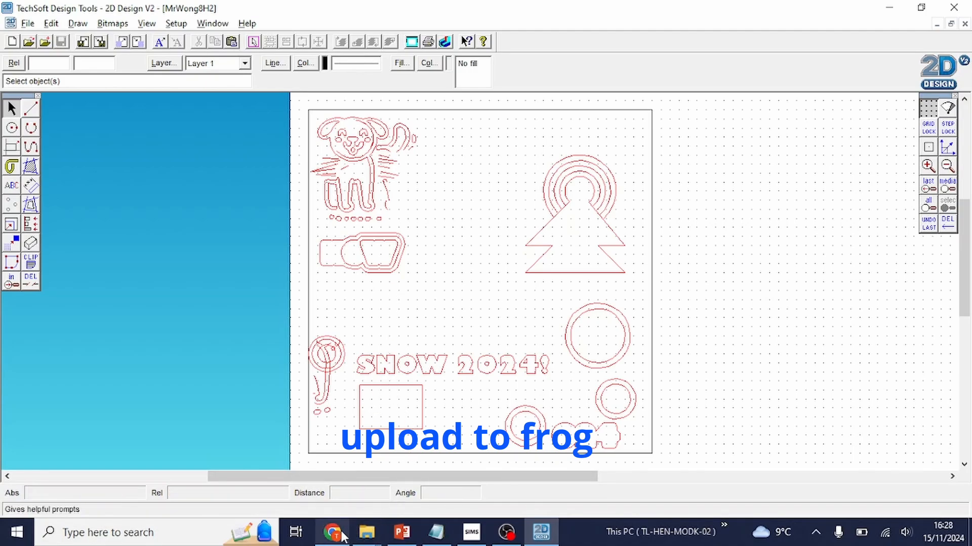
mouse_move(343, 536)
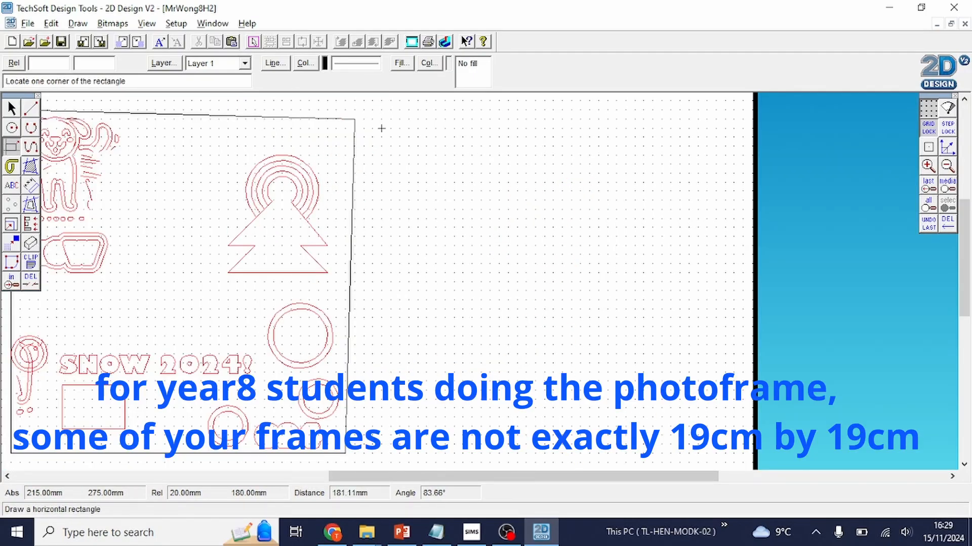
Step: Draw a 190 mm by 190 mm square in the empty area beside the existing frame, starting its upper-left corner at 215, 275 mm
left_click(381, 129)
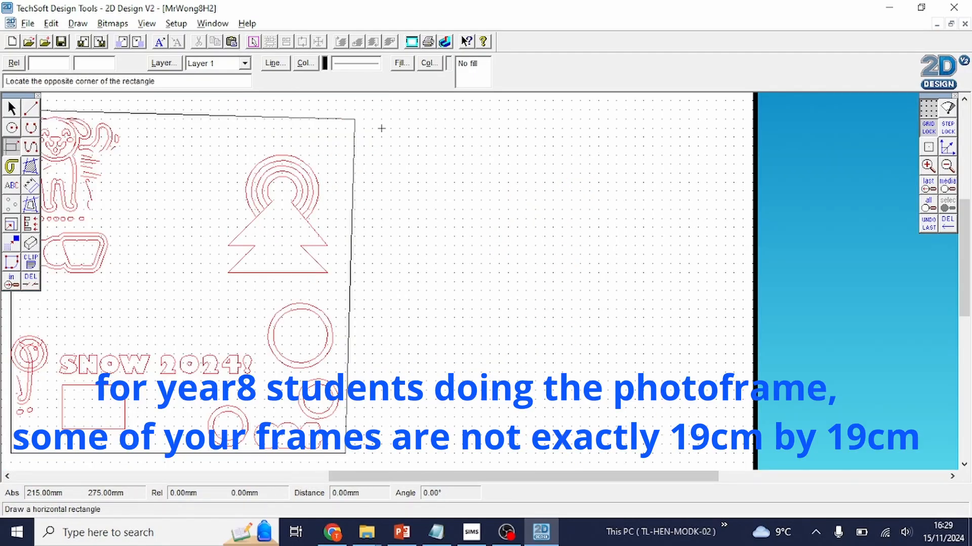
type("190")
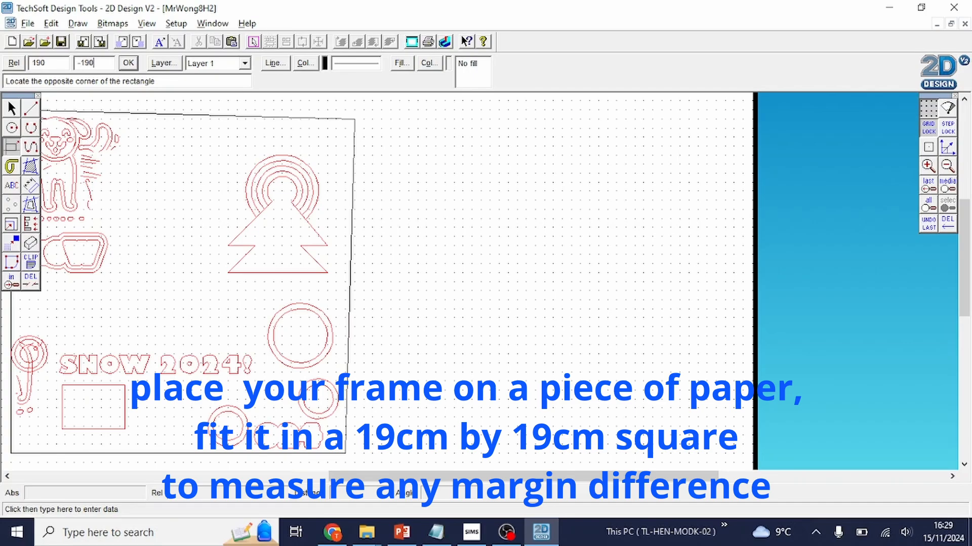
key("Return")
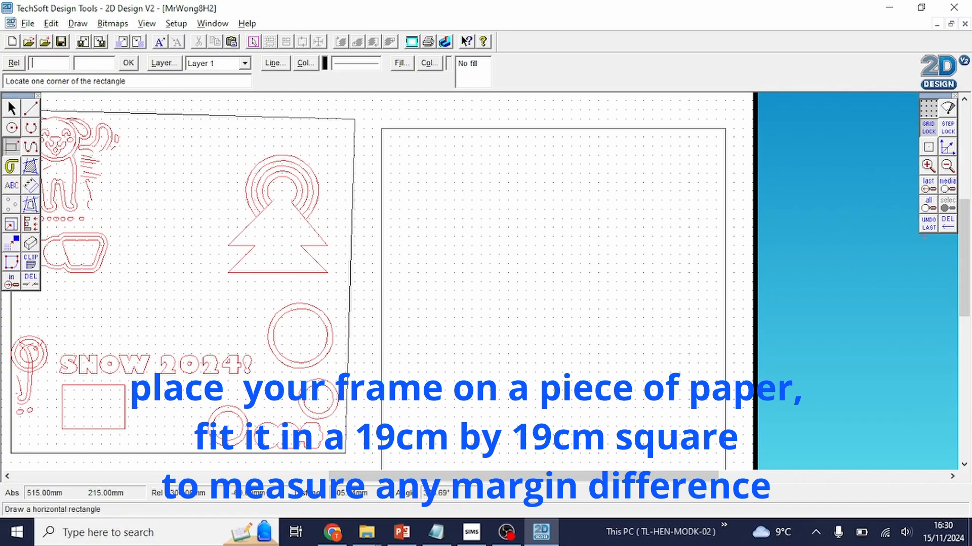
Step: Draw two margin lines from the new square's top-left corner through a point 5 mm inside and 10 mm below its top-right corner to the bottom edge
left_click_drag(965, 283, 965, 292)
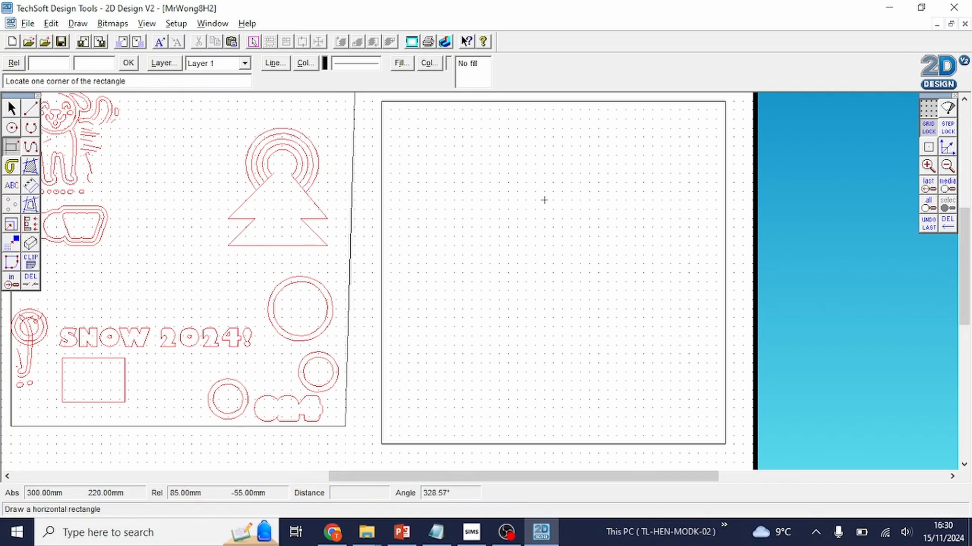
left_click(31, 109)
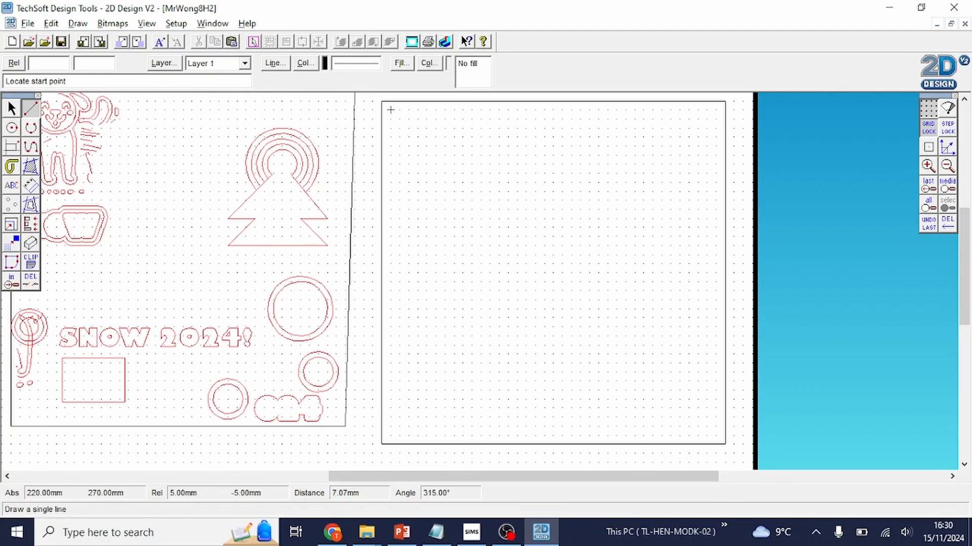
left_click(716, 118)
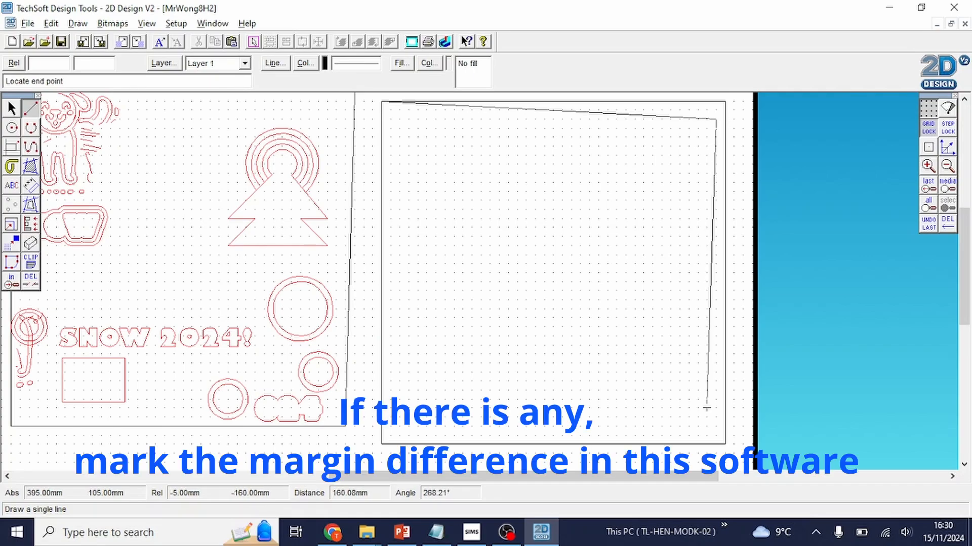
left_click(707, 445)
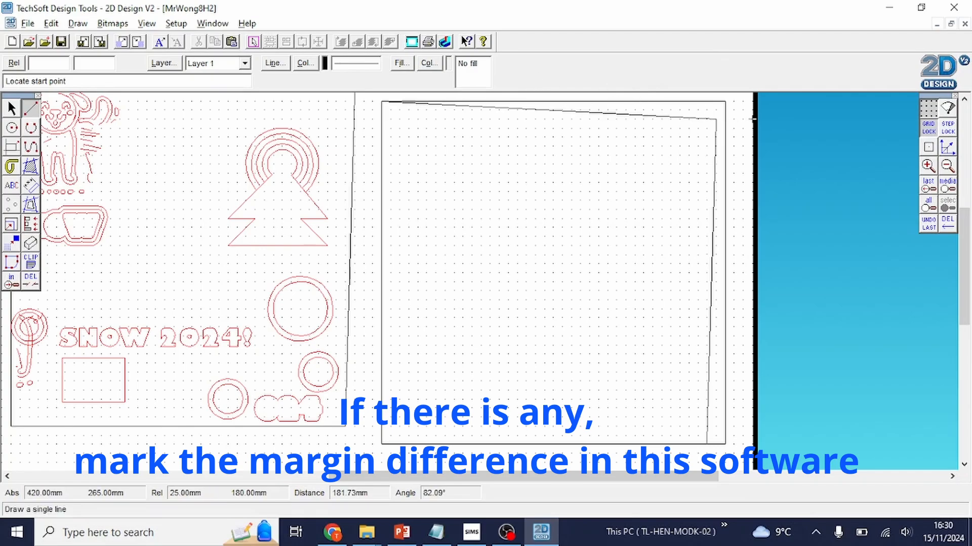
Step: Delete the new square's top and right edges lying outside the two margin lines
left_click(31, 280)
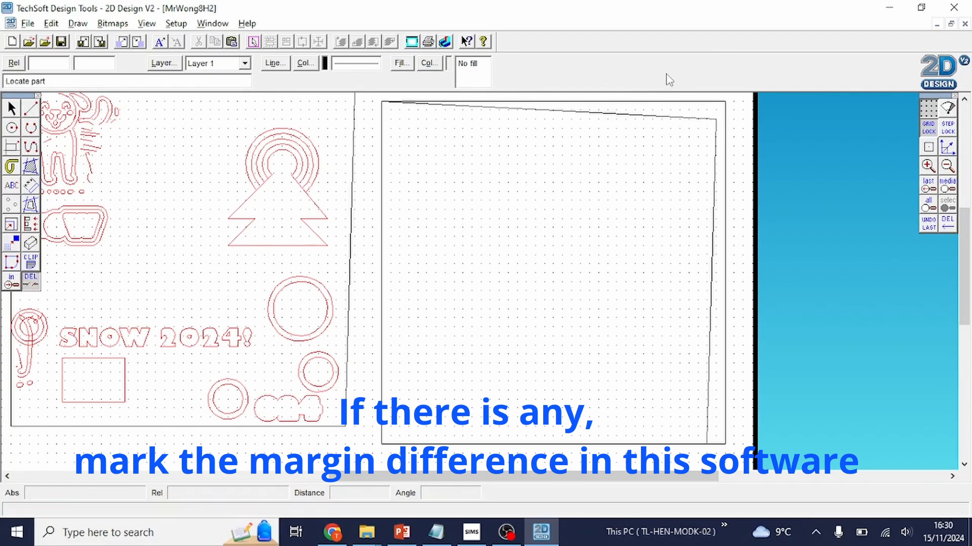
left_click(728, 110)
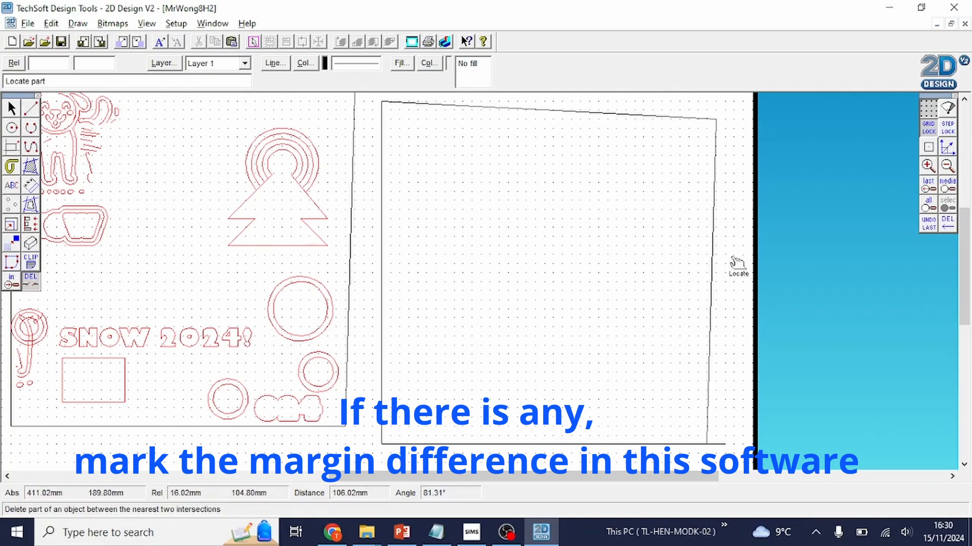